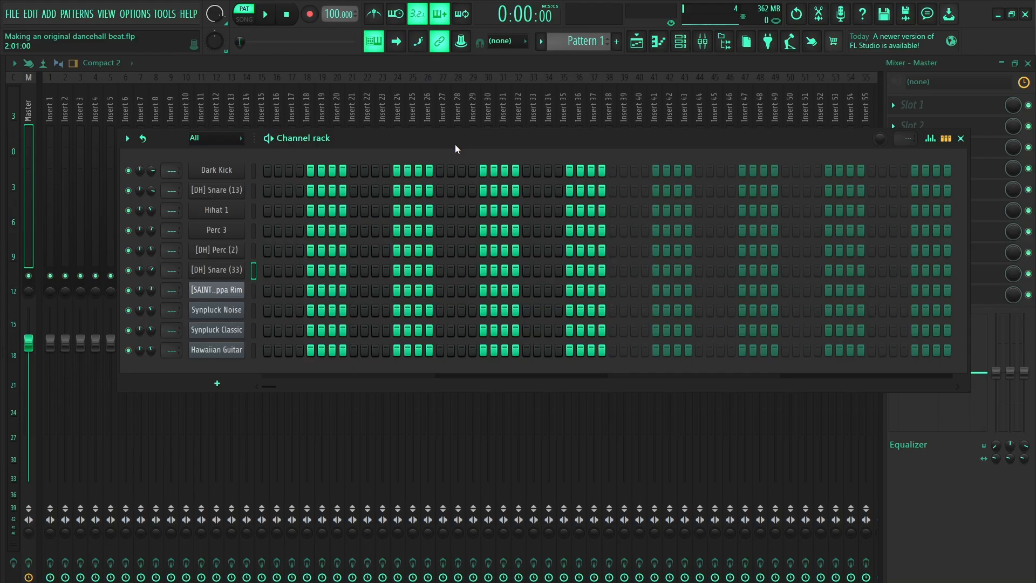
Step: Program [DH] Snare (13) hits on steps 4, 7, 12, 15, 20, 23, 26, 28 and 31 of Pattern 1
drag(453, 147, 459, 148)
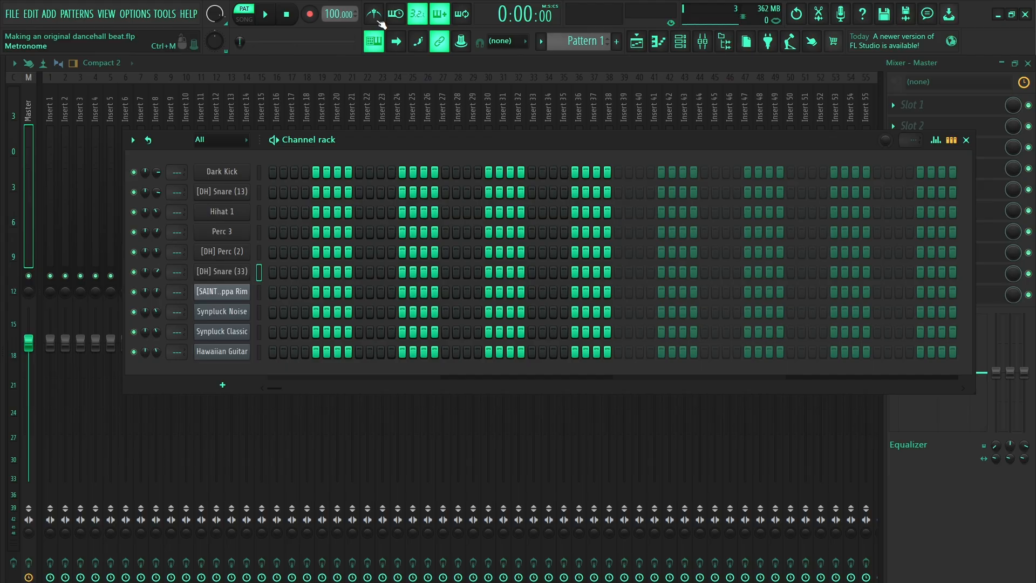
key(space)
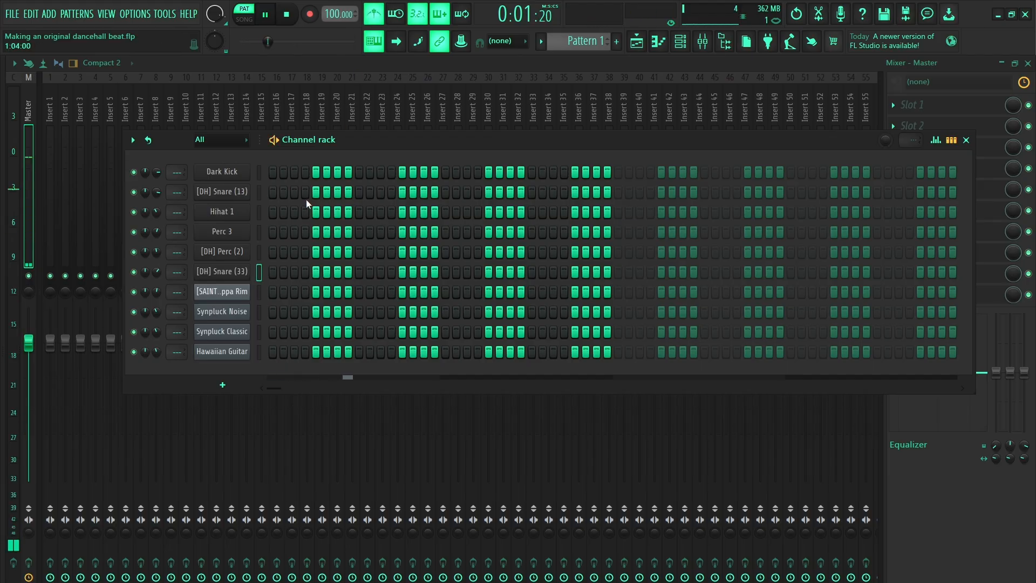
click(306, 195)
click(381, 195)
click(412, 196)
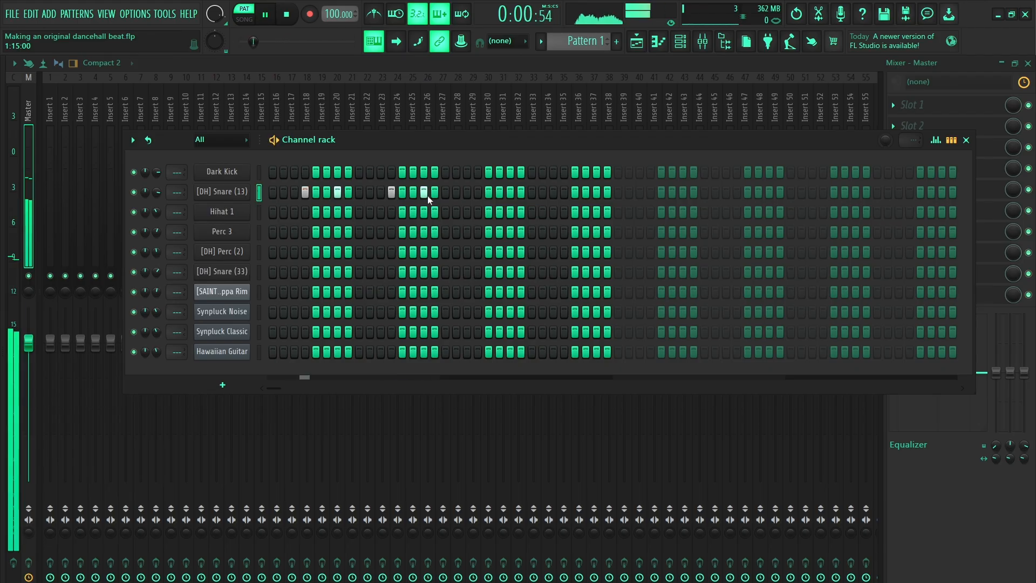
click(478, 193)
click(510, 193)
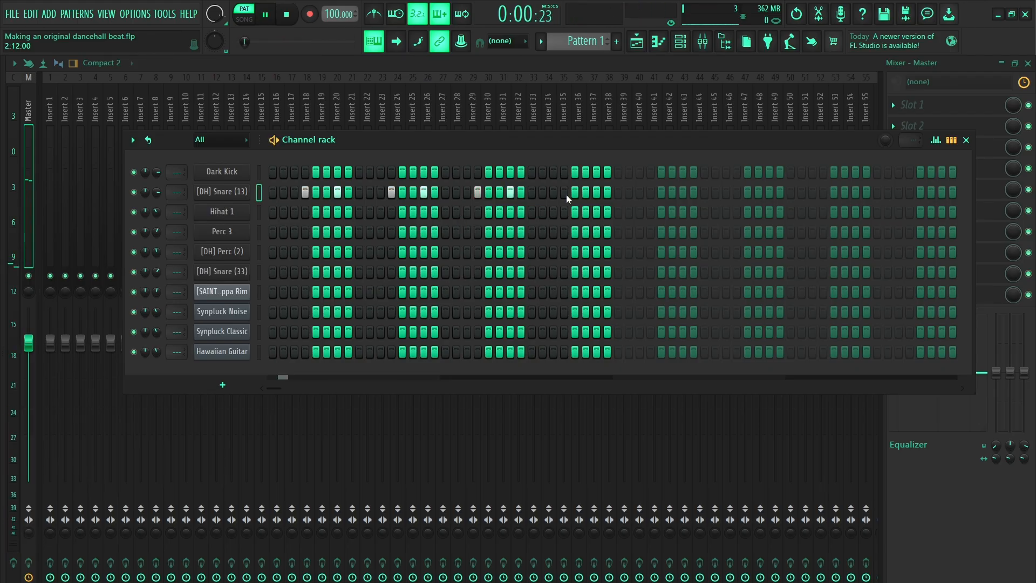
click(564, 193)
click(596, 194)
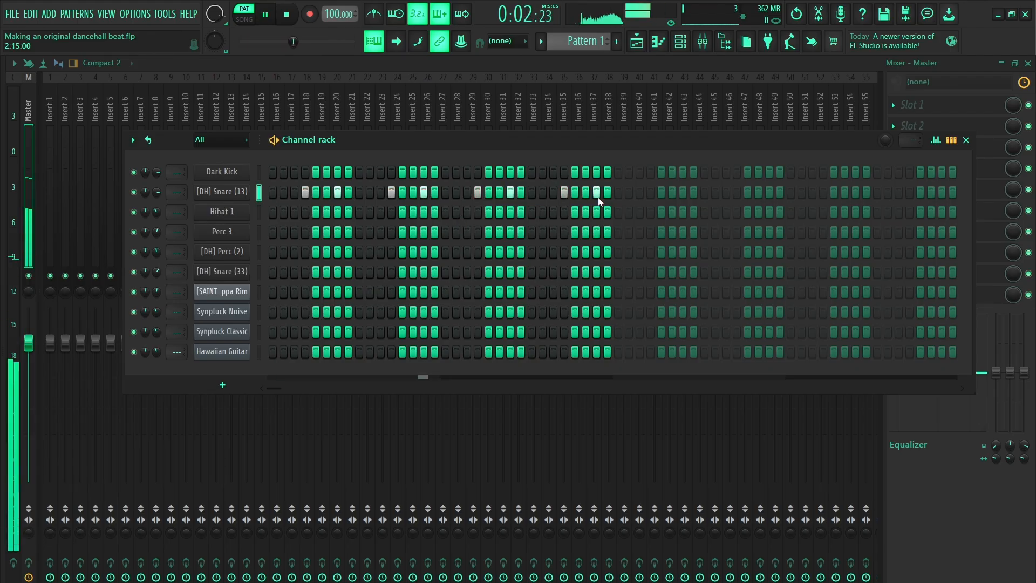
click(541, 193)
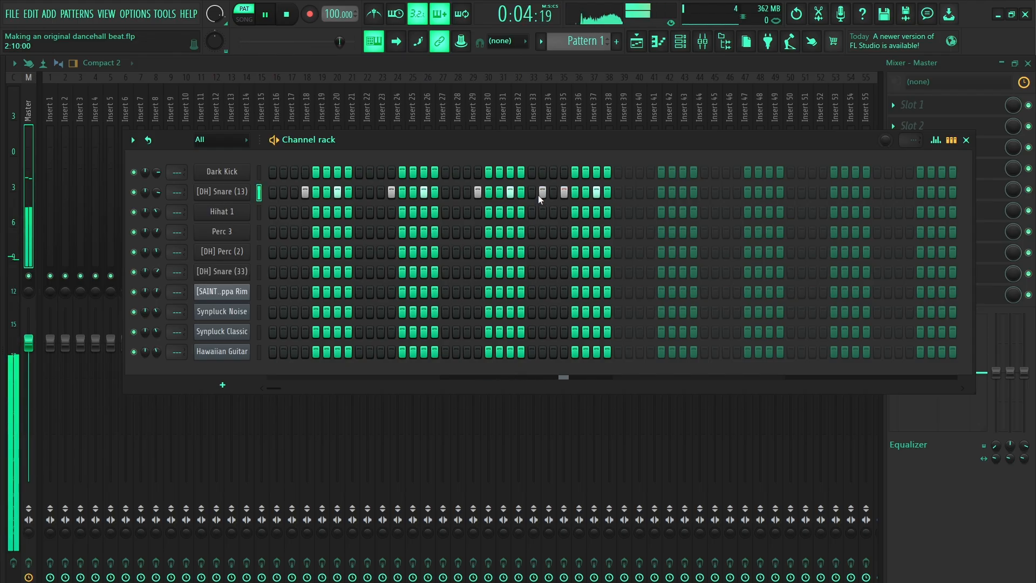
Step: Duplicate the two-bar [DH] Snare (13) pattern in the piano roll and align the copy with bars 3 and 4
right_click(242, 192)
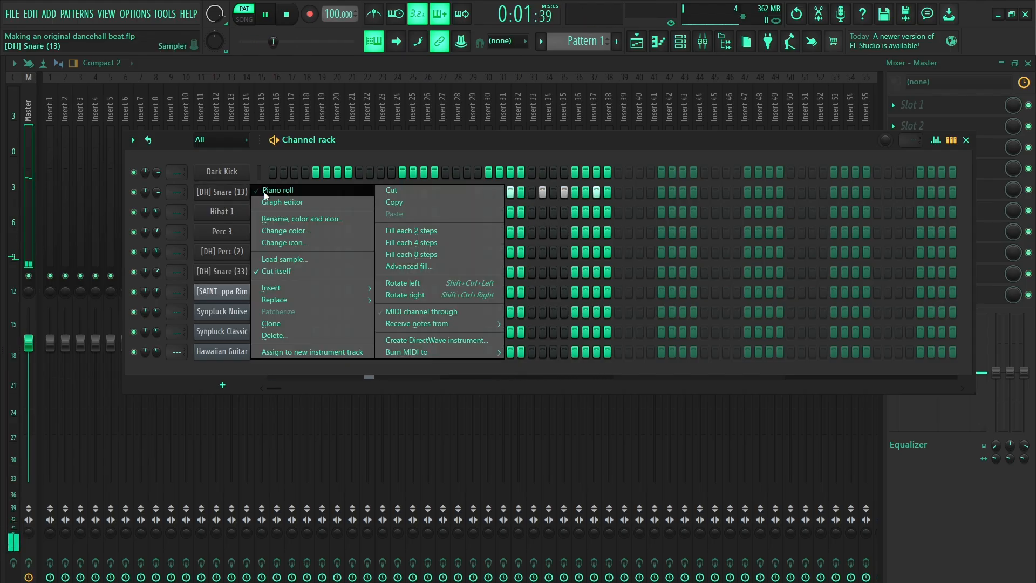
click(275, 190)
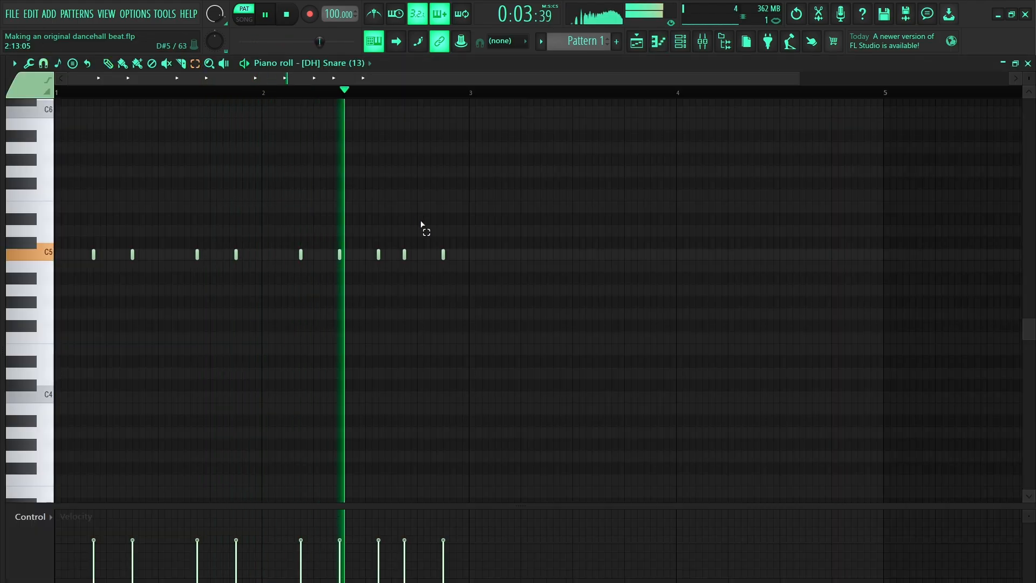
key(ctrl+b)
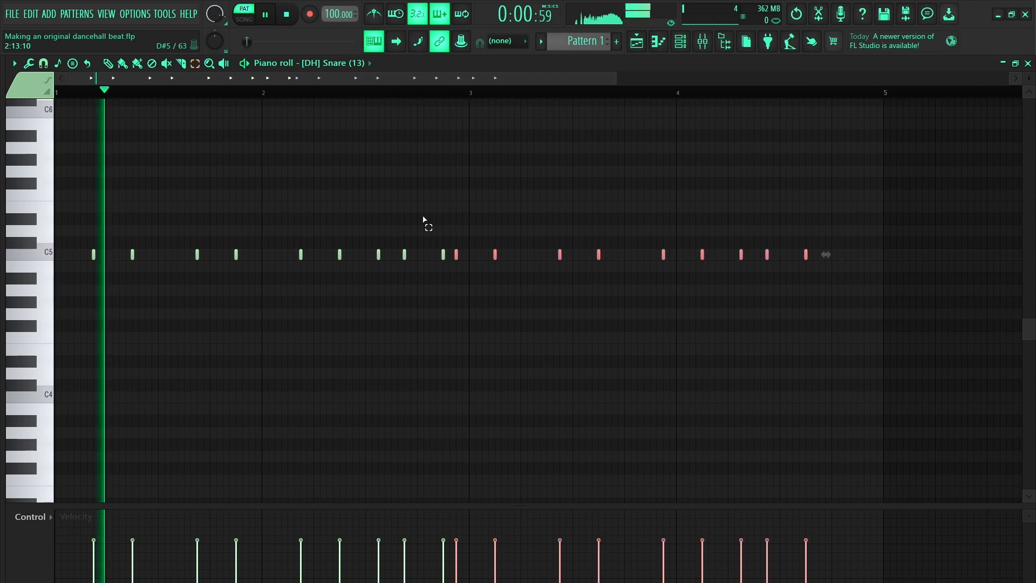
click(109, 63)
key(space)
drag(457, 254, 508, 255)
key(space)
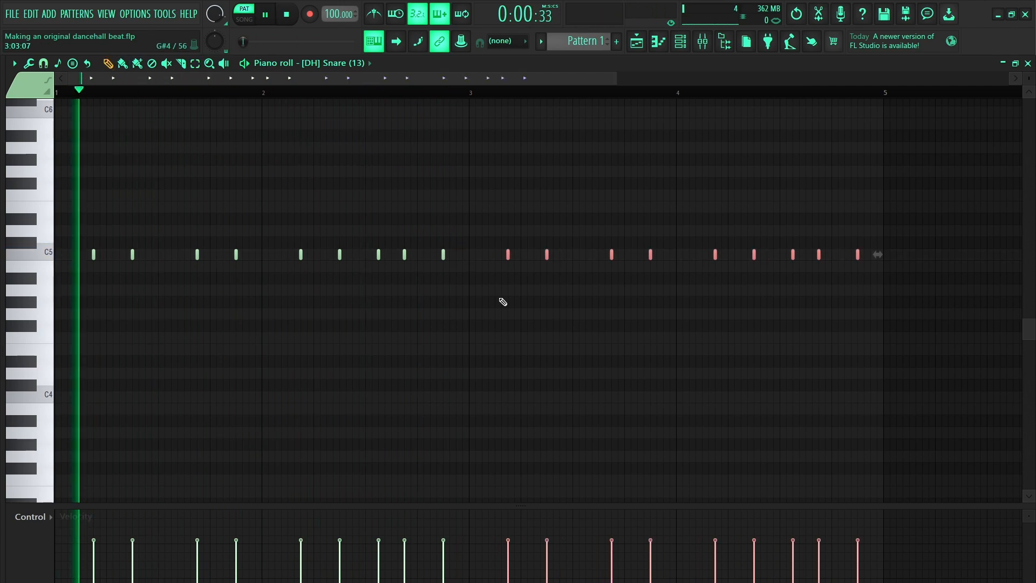
ctrl+click(623, 387)
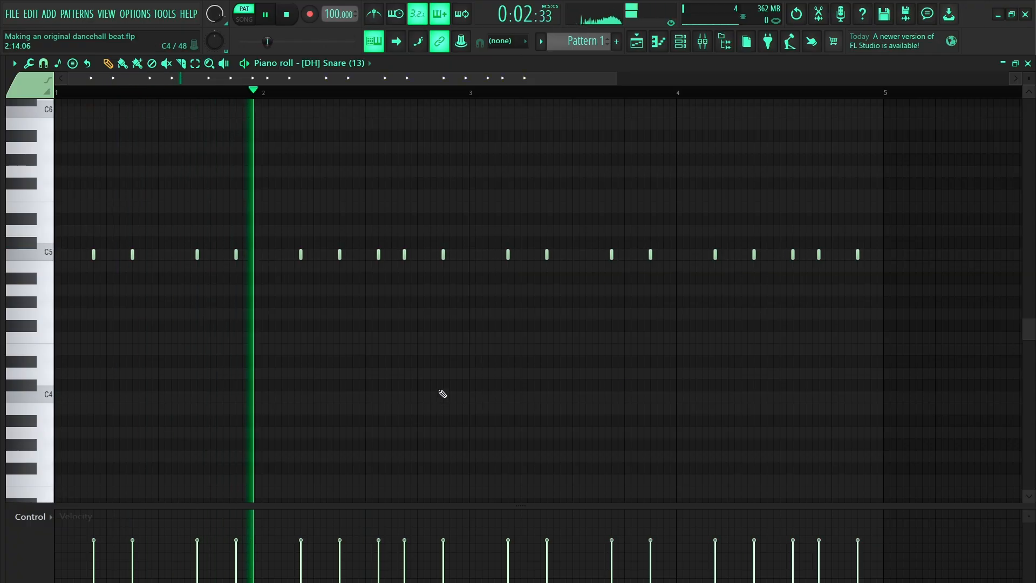
Step: Program [SAINT6] Choppa Rim hits on steps 1, 4, 7, 10, 12 and 15 in the channel rack
click(680, 41)
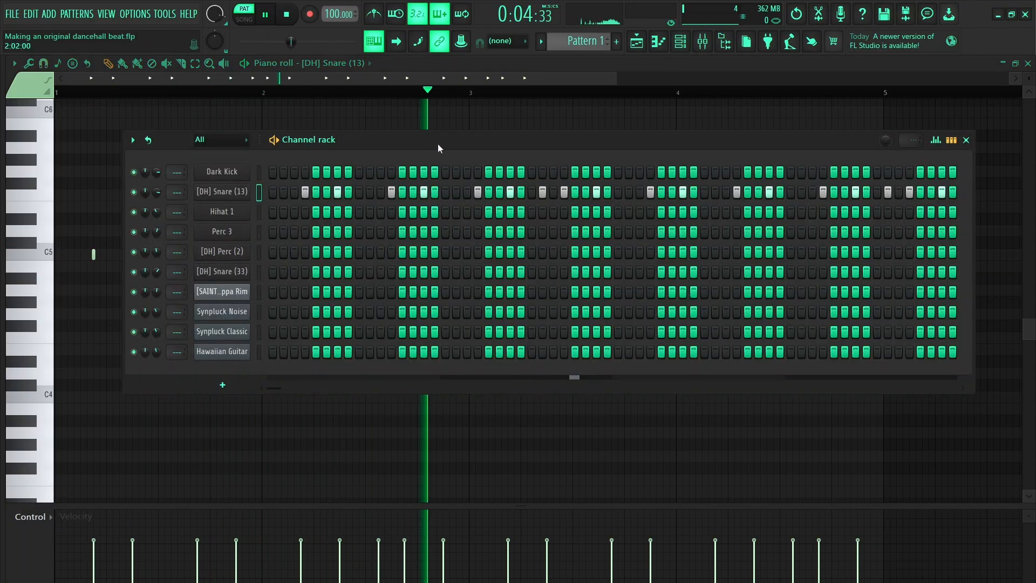
drag(439, 144, 497, 151)
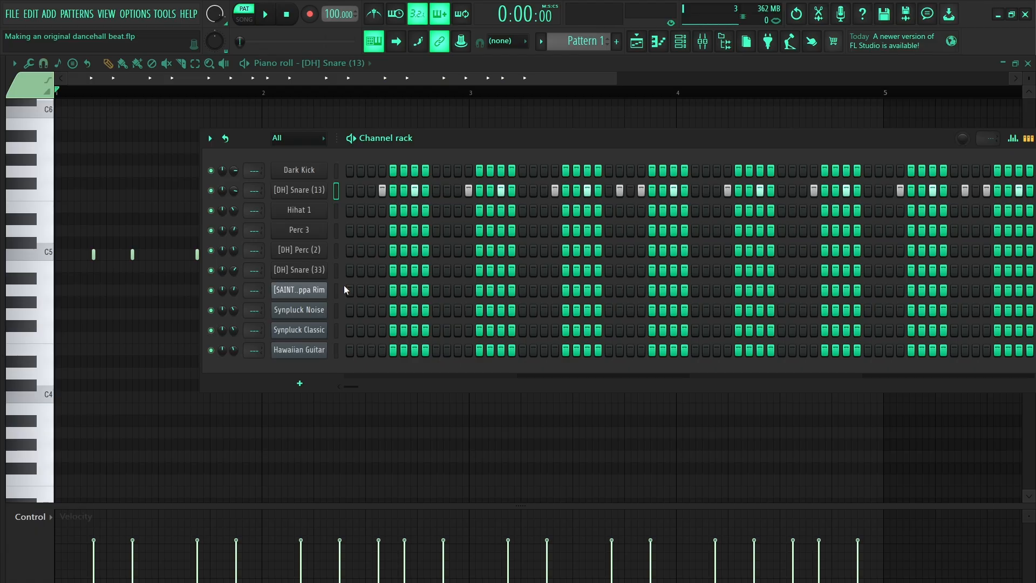
click(349, 292)
click(383, 292)
click(418, 292)
key(space)
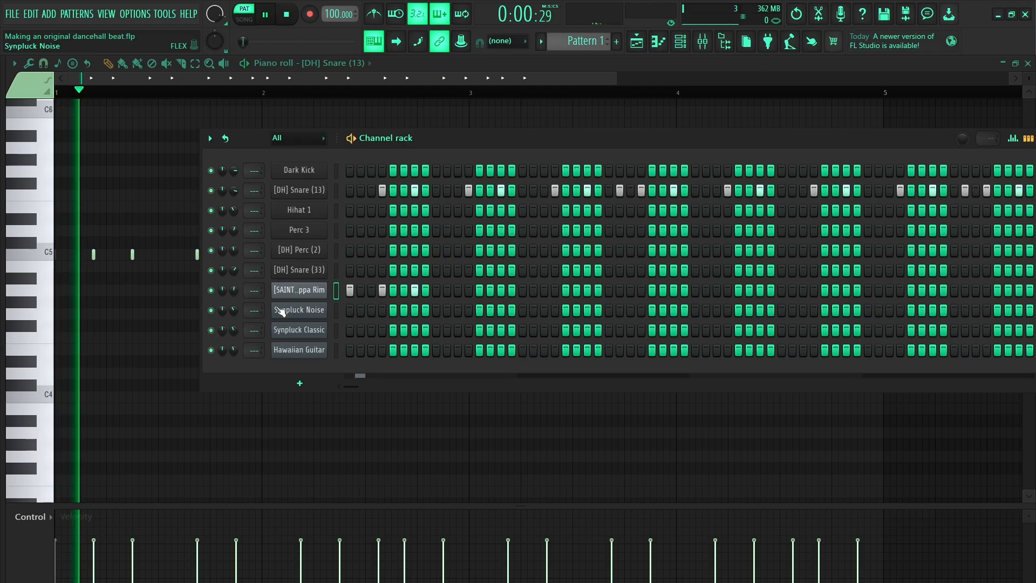
click(446, 291)
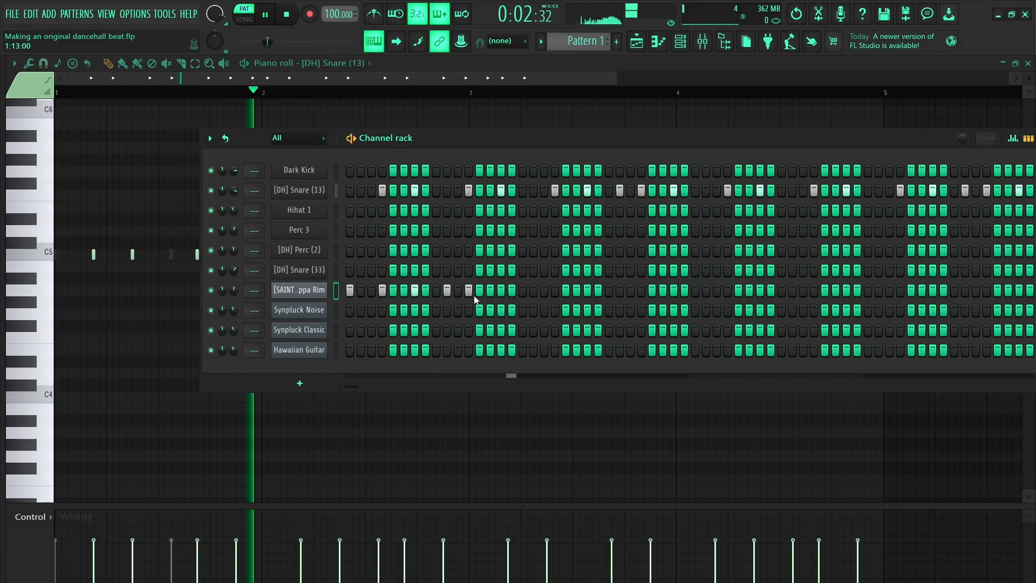
click(468, 290)
click(500, 292)
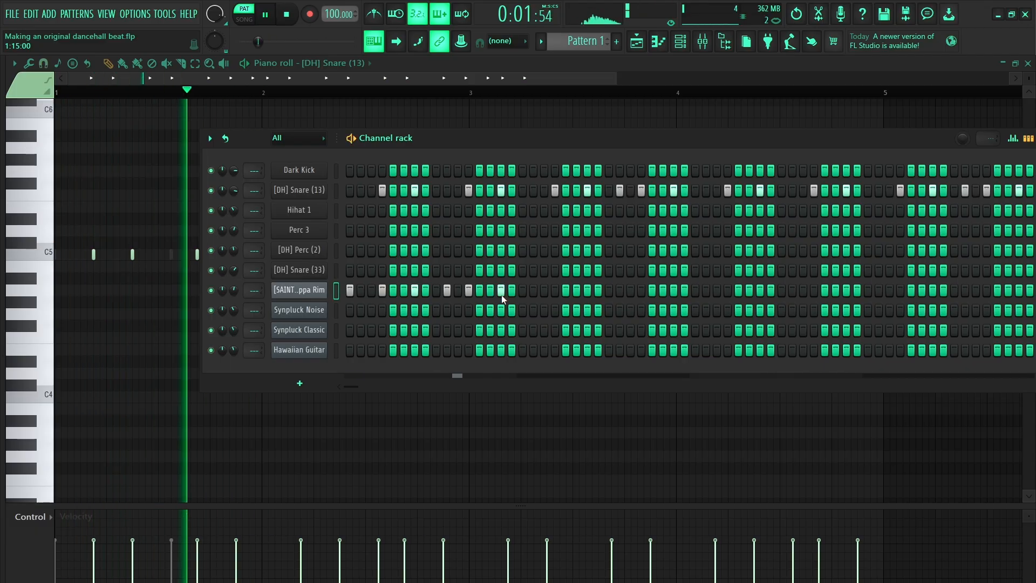
Step: Duplicate the one-bar Choppa Rim pattern in the piano roll so it fills all four bars
right_click(321, 290)
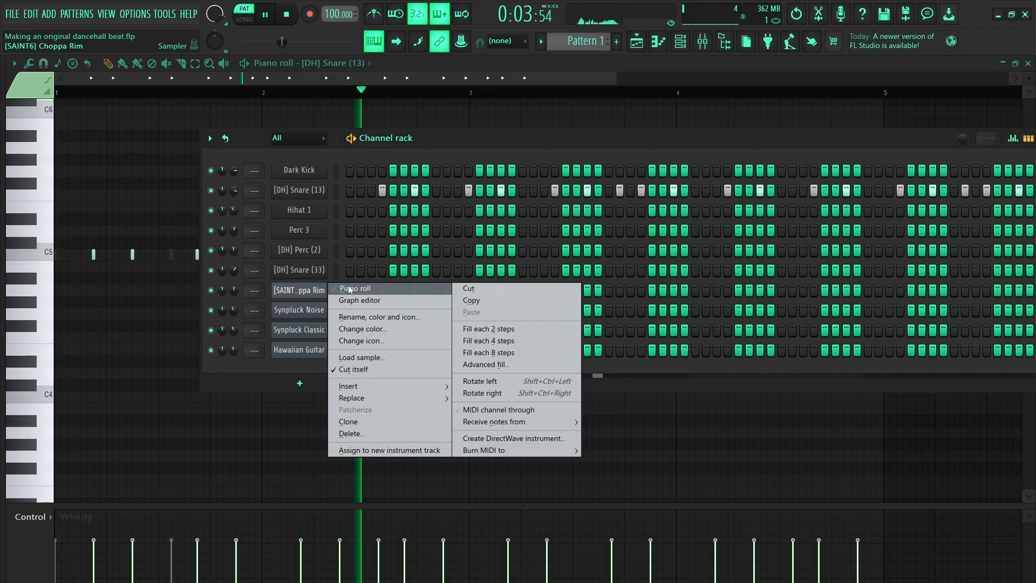
click(361, 284)
key(ctrl+b)
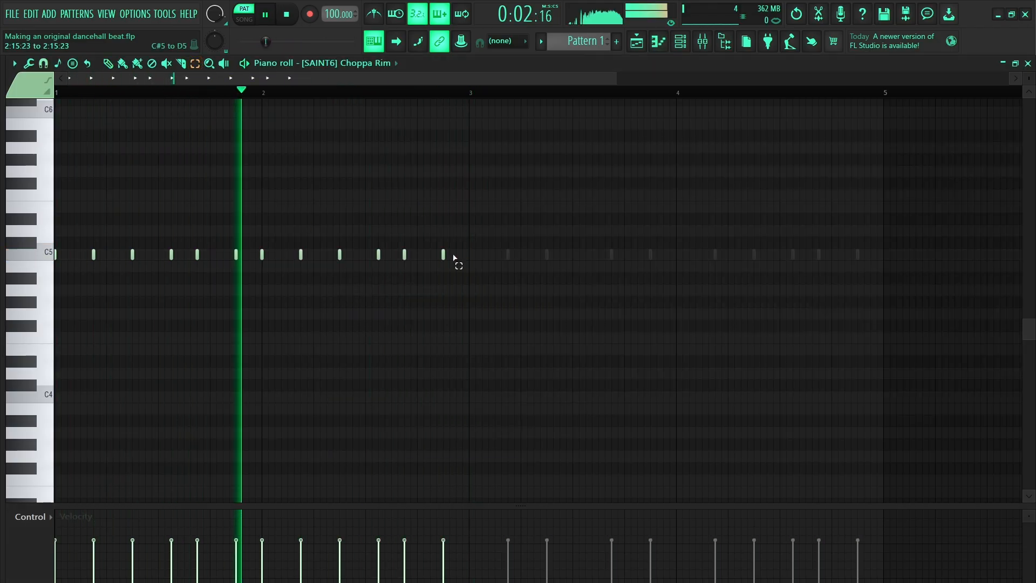
key(ctrl+a)
click(106, 64)
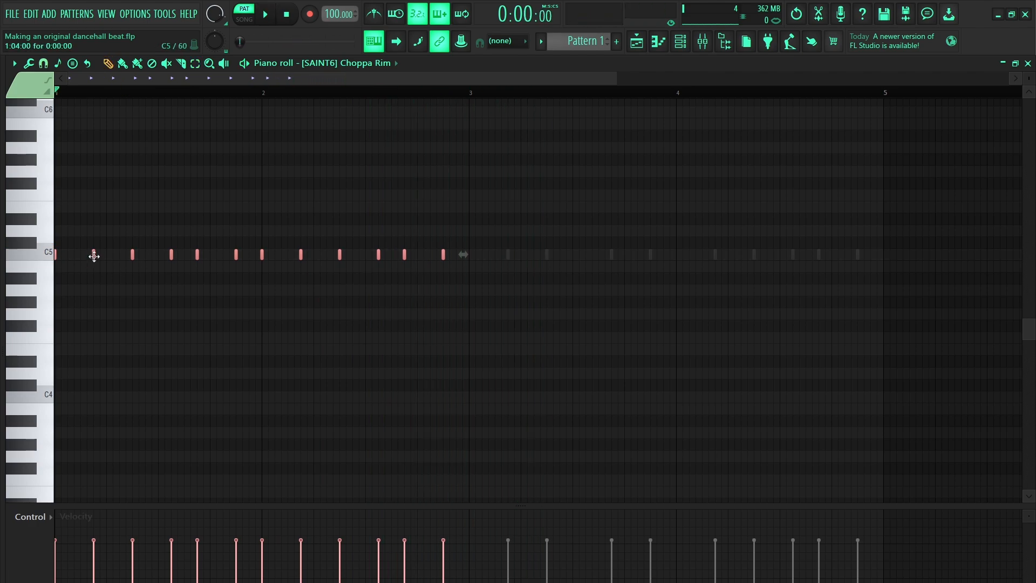
Step: Move the Choppa Rim channel directly below [DH] Snare (13) and adjust the volume balance between the two
click(637, 42)
click(672, 48)
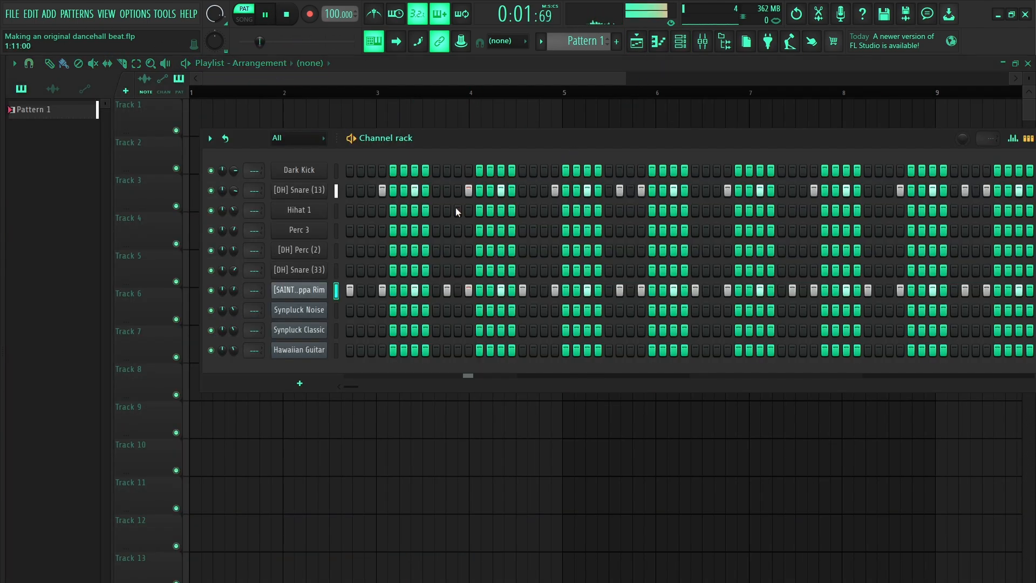
key(alt+Up)
key(alt+Up)
key(alt+Up)
key(alt+Up)
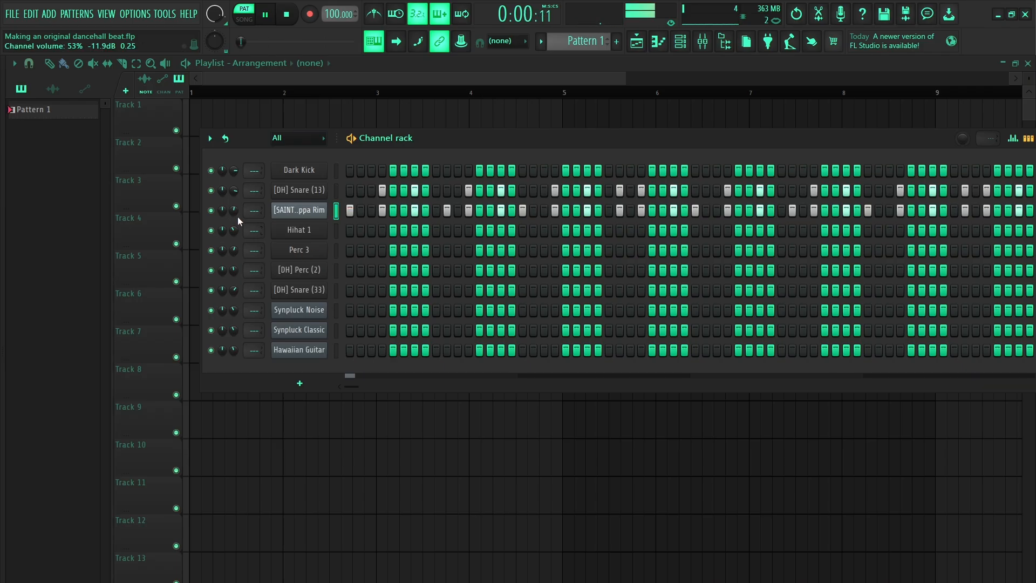
drag(235, 211, 235, 194)
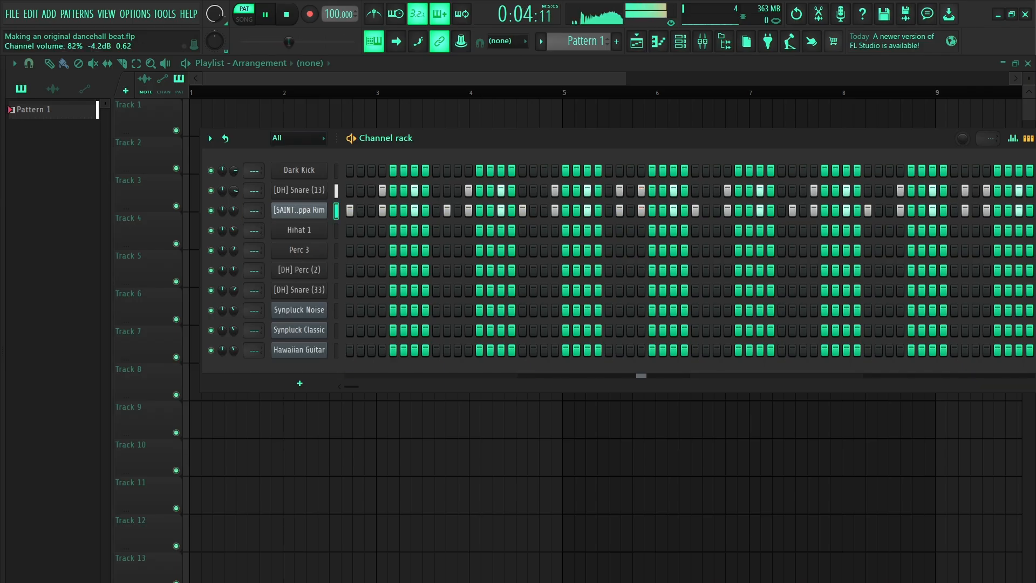
Step: Program Dark Kick hits on steps 1, 10, 15 and 17 in the channel rack
key(space)
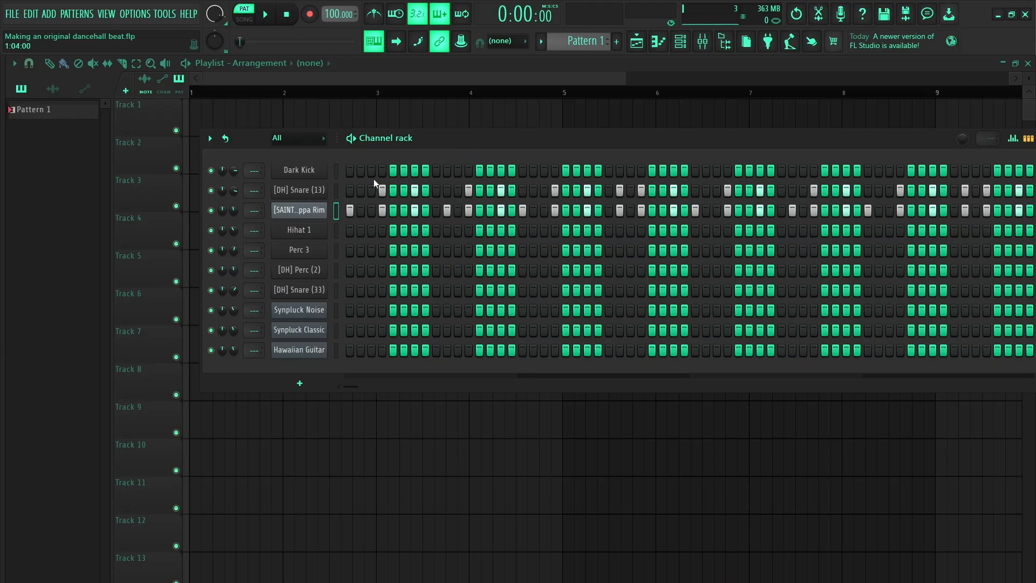
click(351, 175)
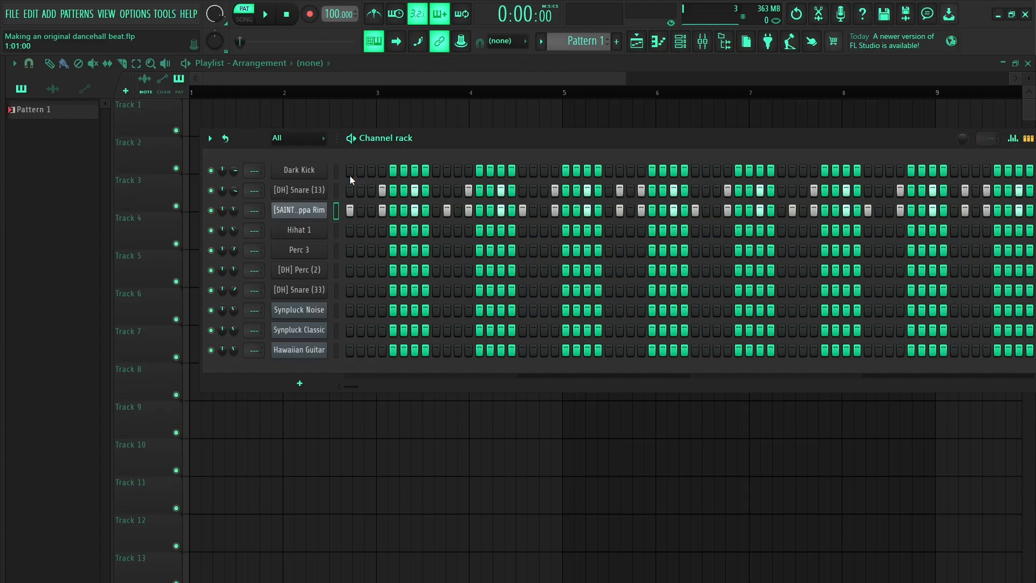
key(space)
click(448, 173)
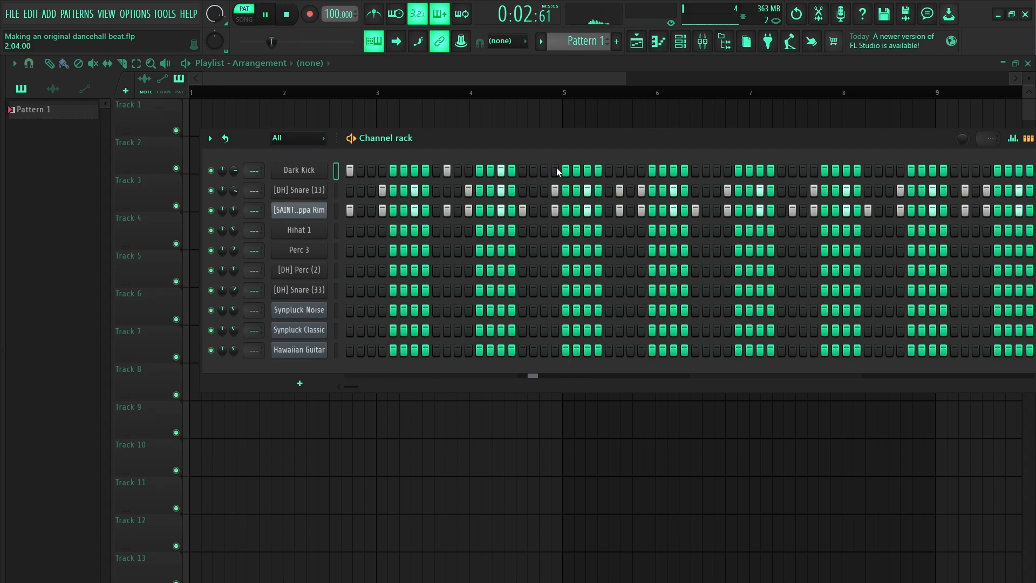
click(523, 171)
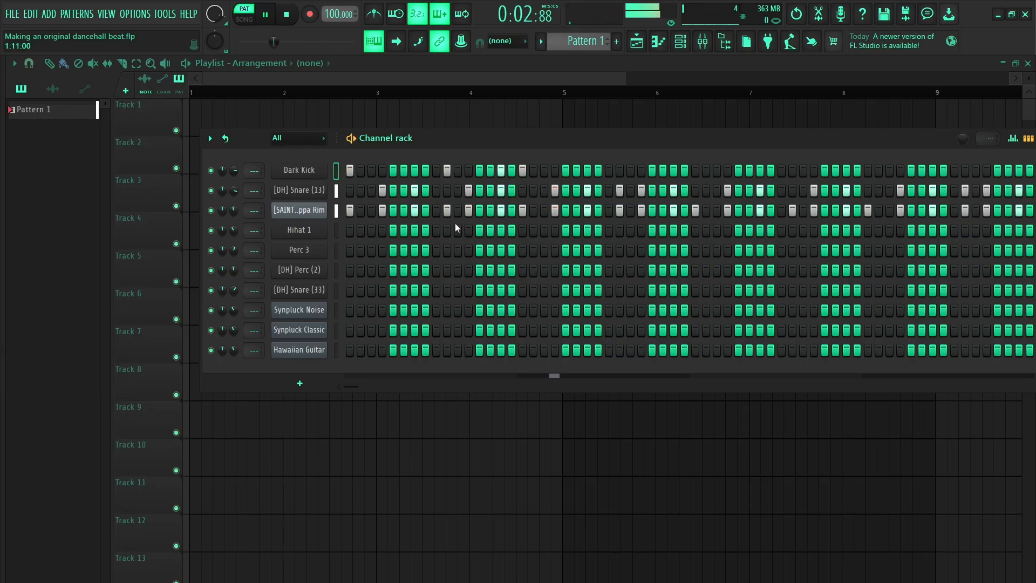
Step: Duplicate every Dark Kick note except the first one in the piano roll to extend the pattern through bar 2
right_click(323, 169)
click(358, 169)
key(space)
drag(272, 238, 65, 292)
click(107, 64)
key(ctrl+b)
key(space)
click(195, 63)
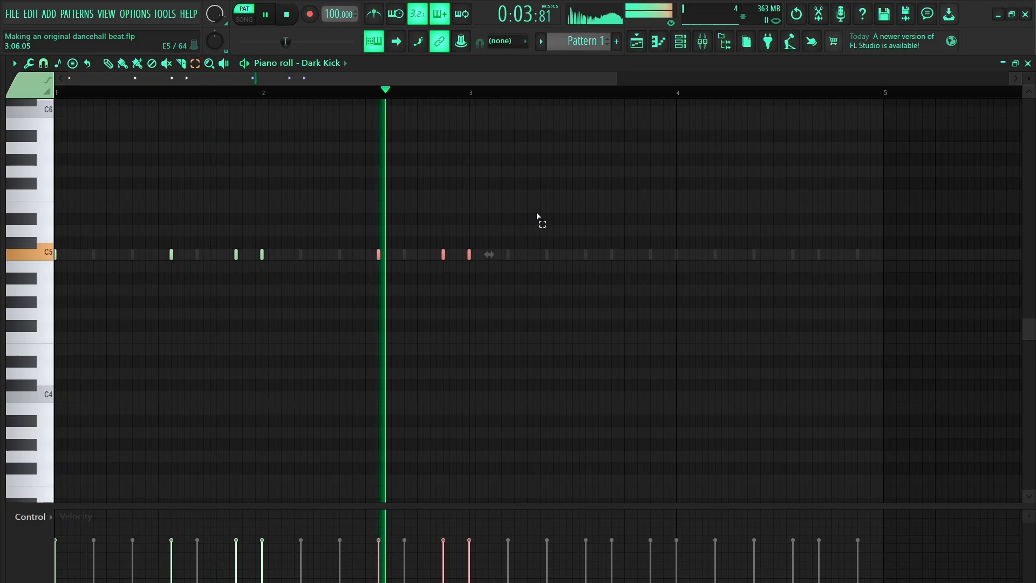
Step: Select the extended Dark Kick notes and duplicate them to complete bars 3 and 4
key(space)
drag(498, 214, 473, 301)
key(ctrl+b)
key(space)
Step: Program Hihat 1 hits on steps 3, 4, 10, 13, 17, 19, 26 and 29, and repeat them across bars 3 and 4
click(637, 47)
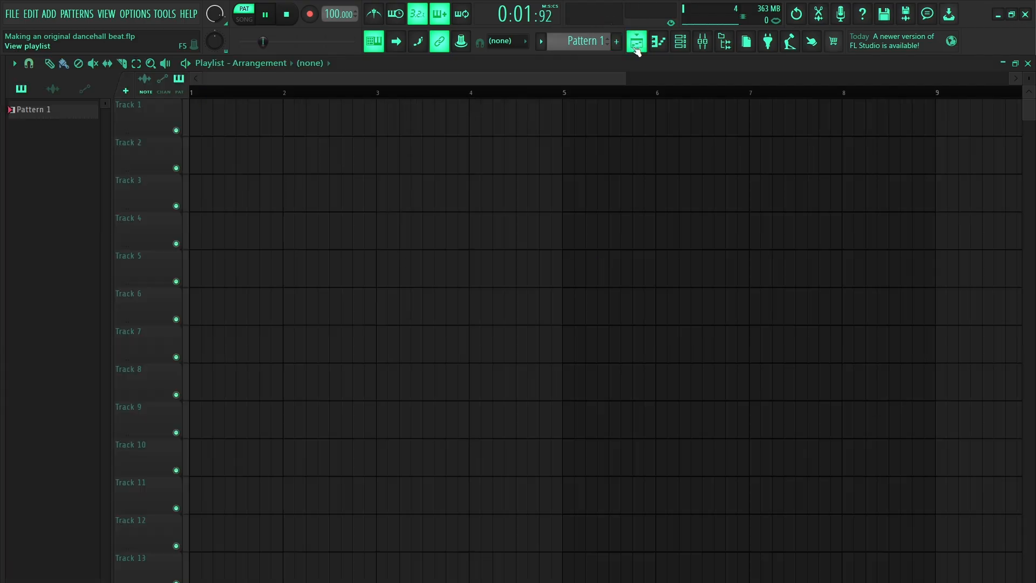
click(681, 42)
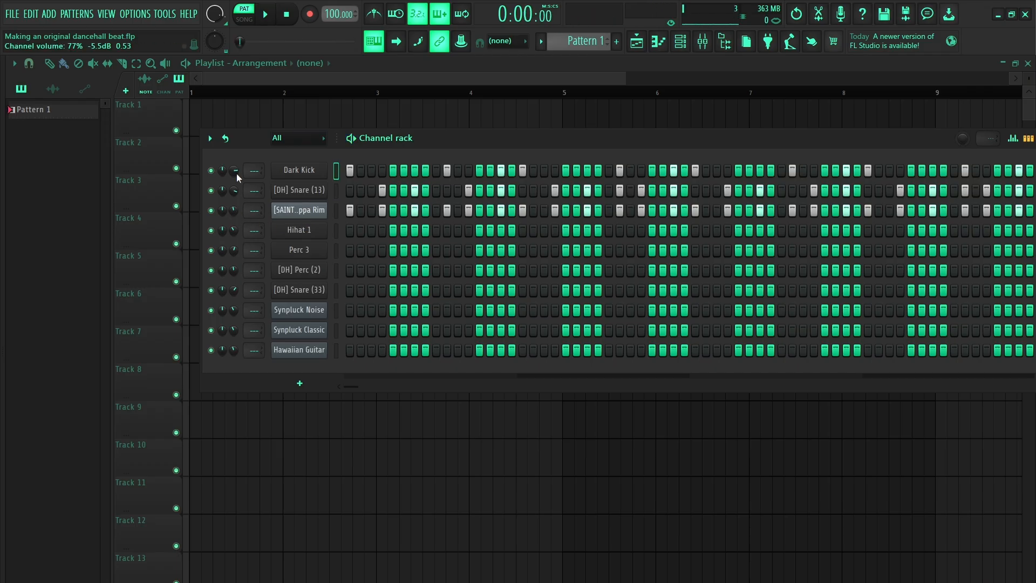
click(335, 231)
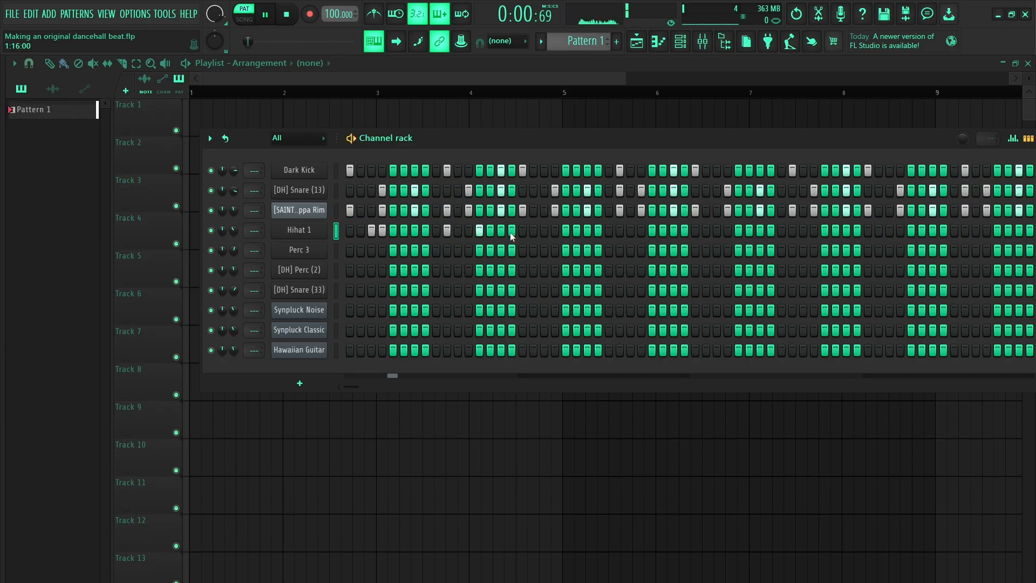
click(522, 231)
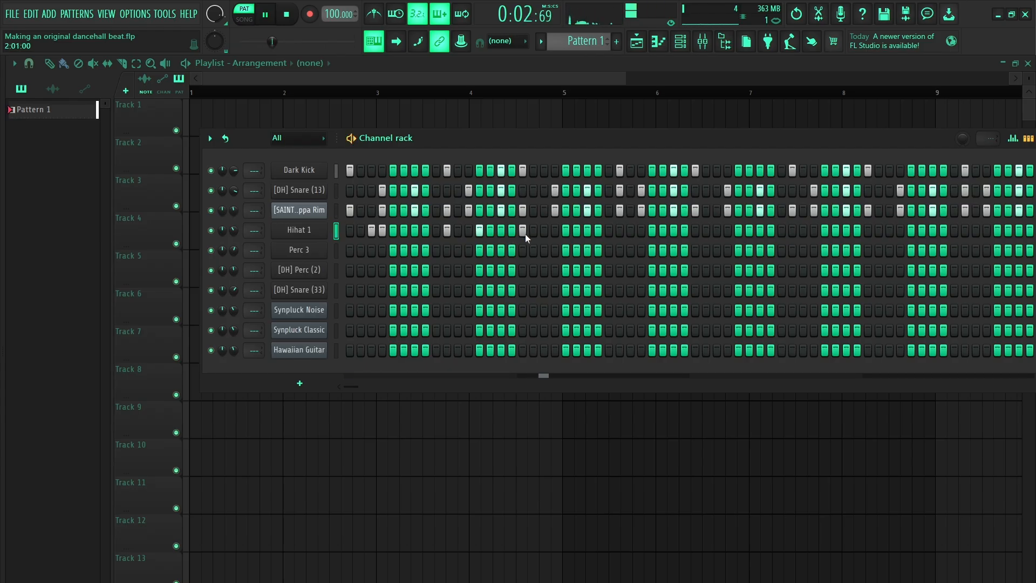
key(F7)
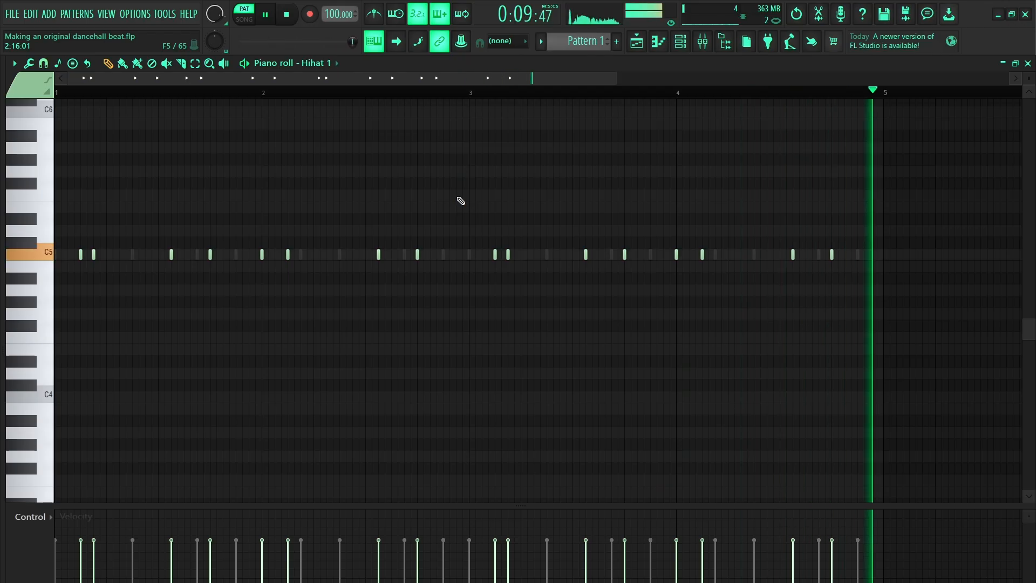
key(space)
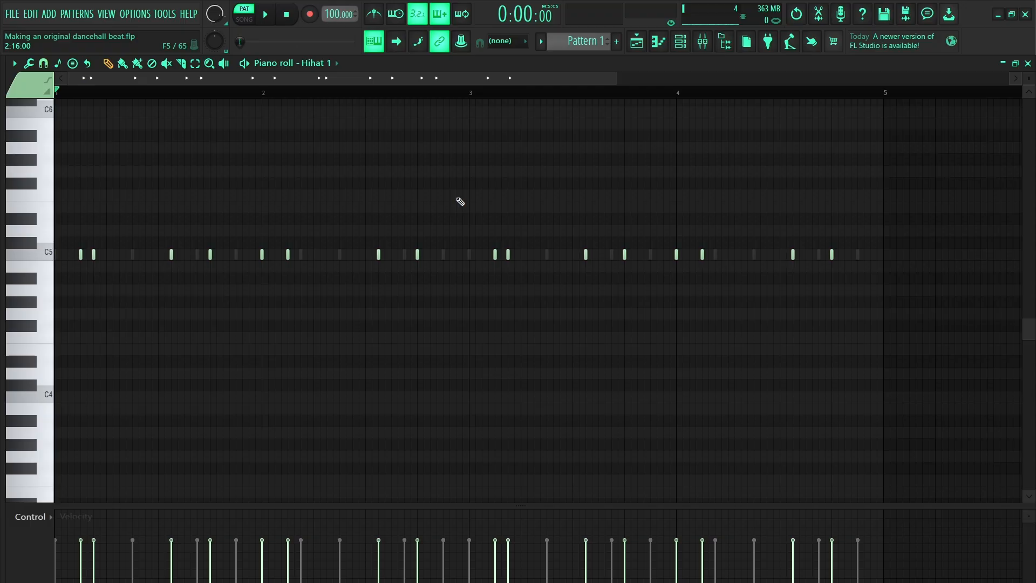
Step: Program Perc 3 hits on steps 5 and 37 and a [DH] Snare (33) hit on step 14
key(F6)
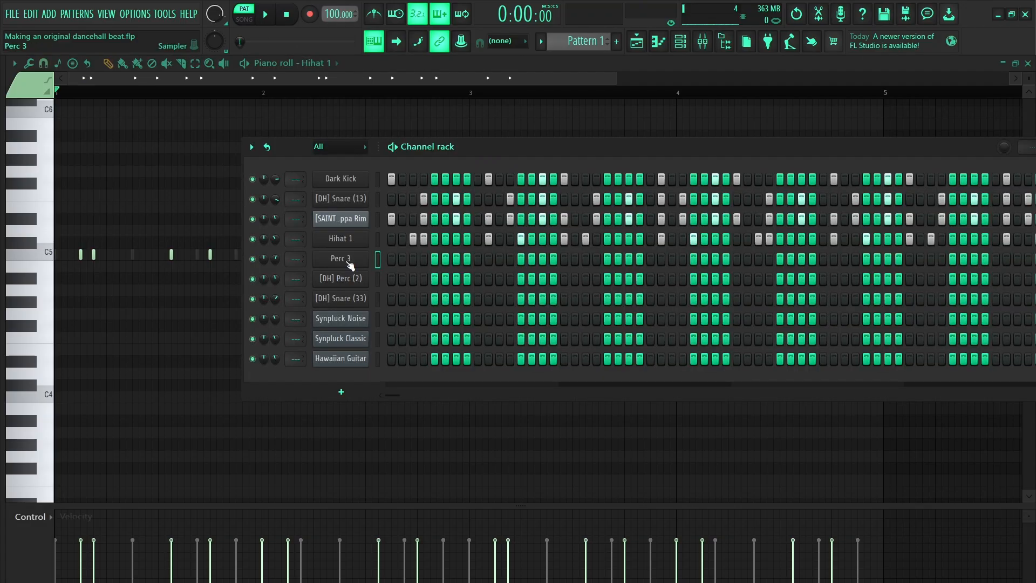
key(space)
key(space)
key(space)
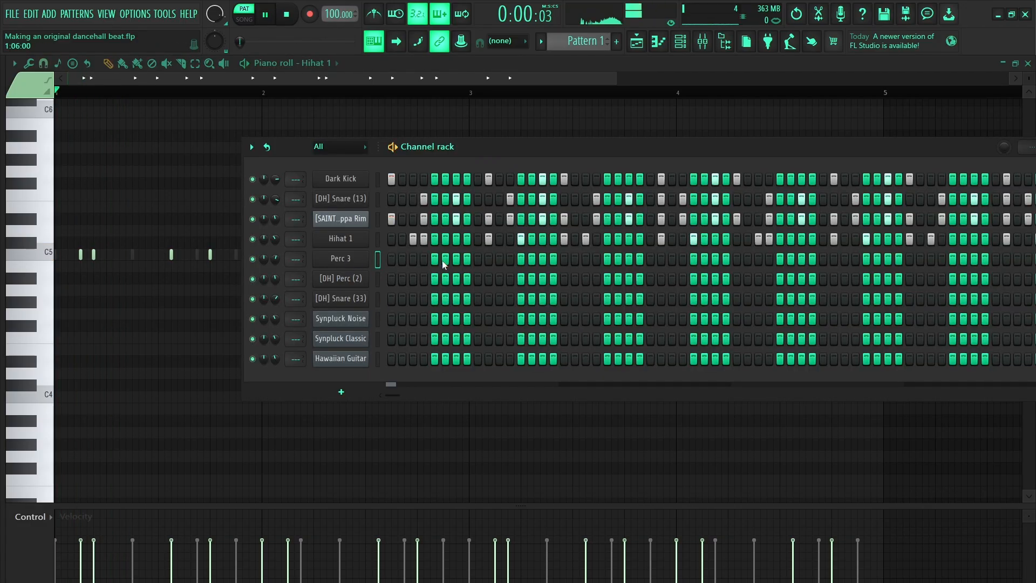
click(443, 262)
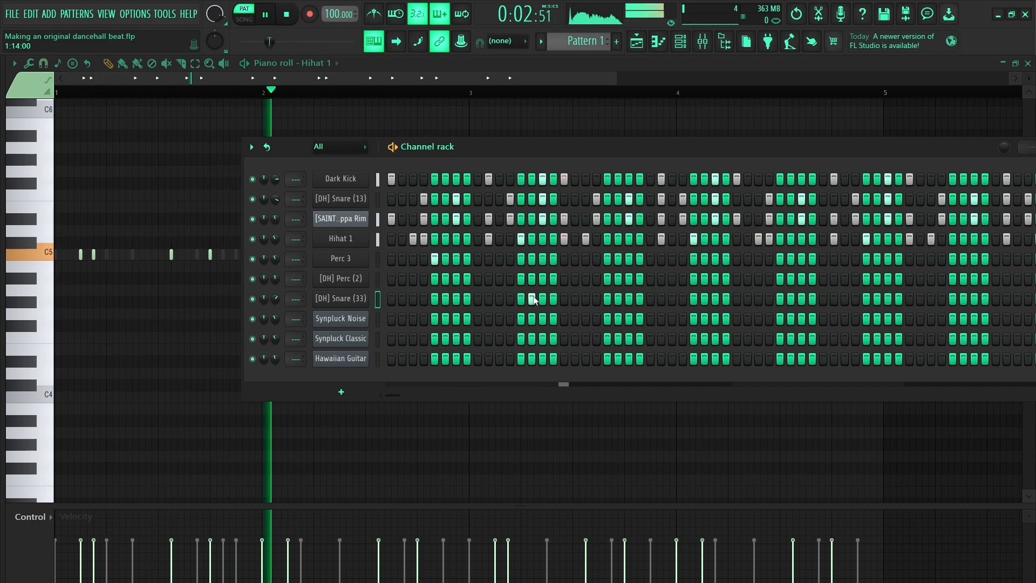
right_click(704, 264)
click(782, 260)
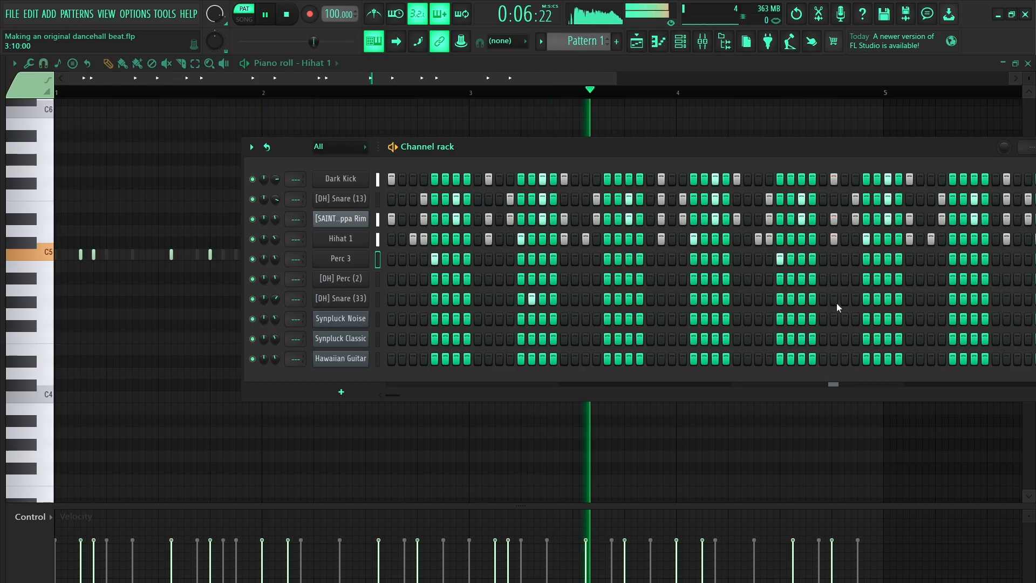
Step: Add a second [DH] Snare (33) hit on step 46 and play the pattern back
click(858, 300)
right_click(857, 301)
key(space)
click(877, 302)
key(space)
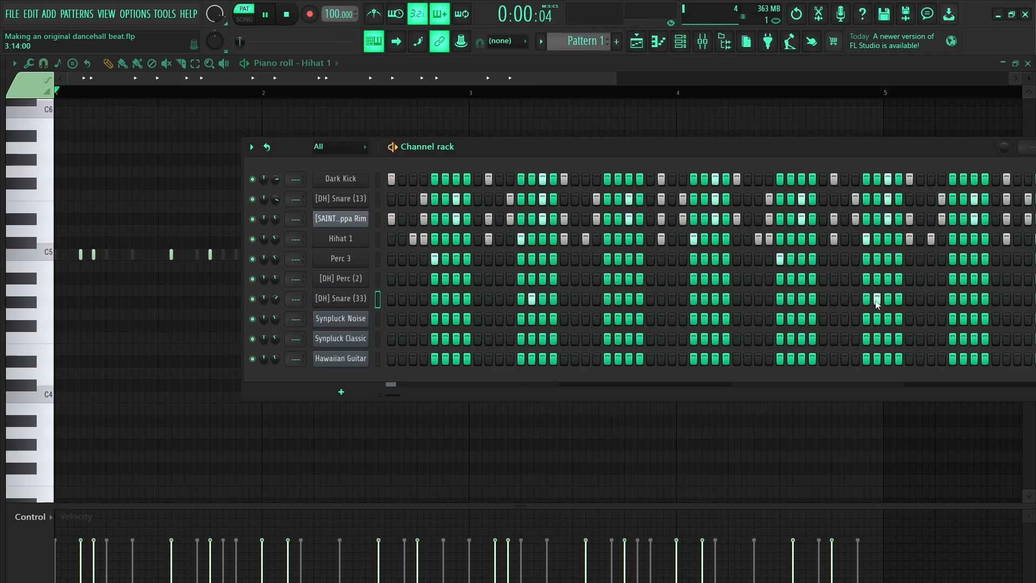
Step: Delete the [DH] Perc (2) channel, reposition the channel rack and stop playback
right_click(343, 281)
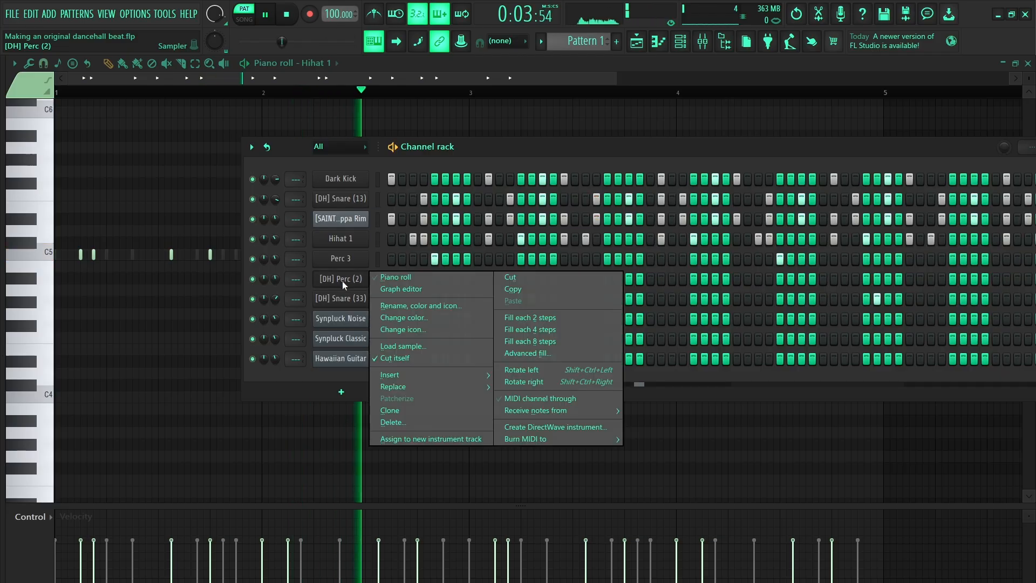
click(406, 422)
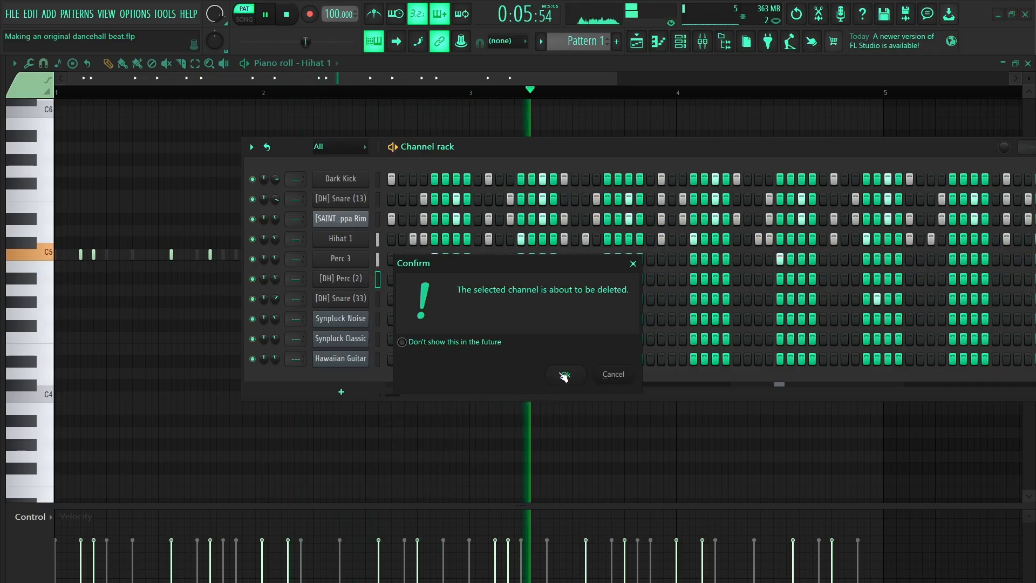
click(562, 375)
drag(618, 152, 476, 165)
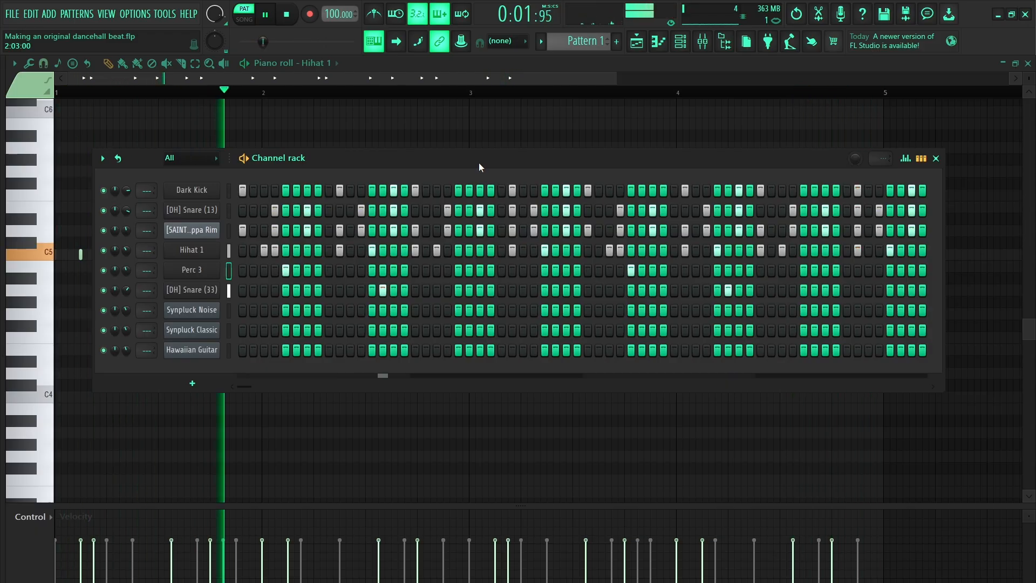
key(space)
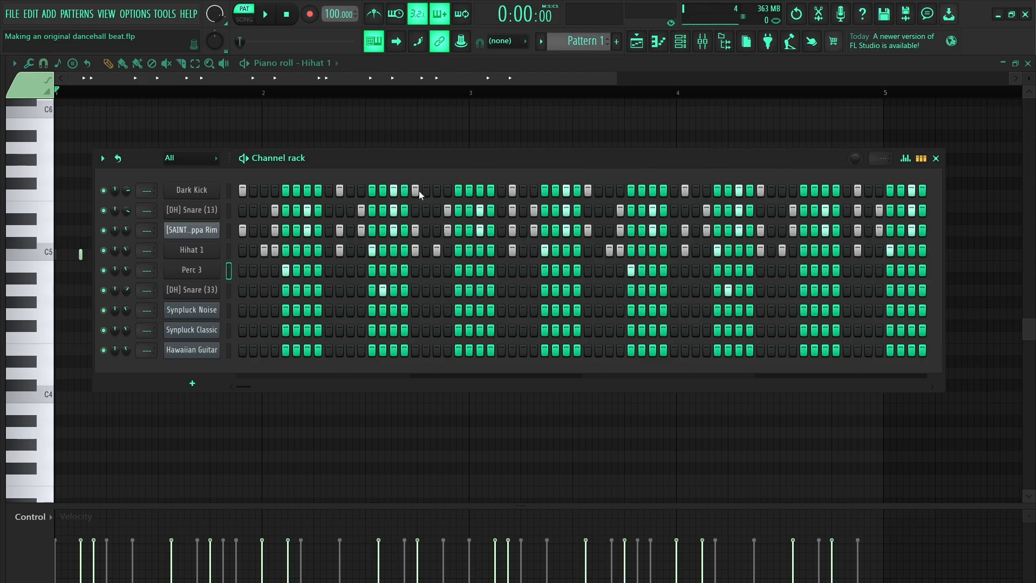
Step: Slightly lower the velocity of several [DH] Snare (13) hits across the four bars in the piano roll, checking by playback
right_click(218, 205)
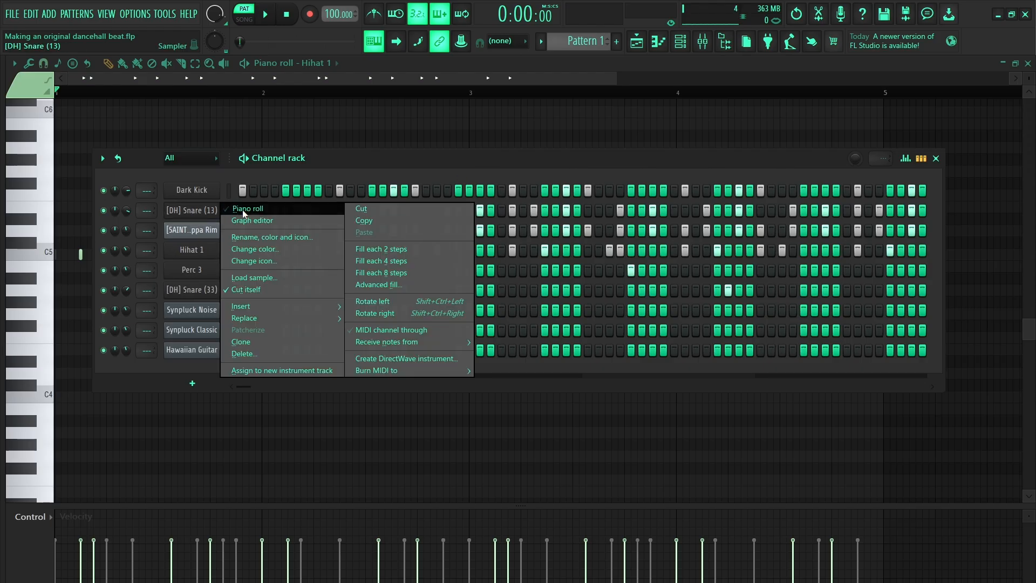
click(244, 209)
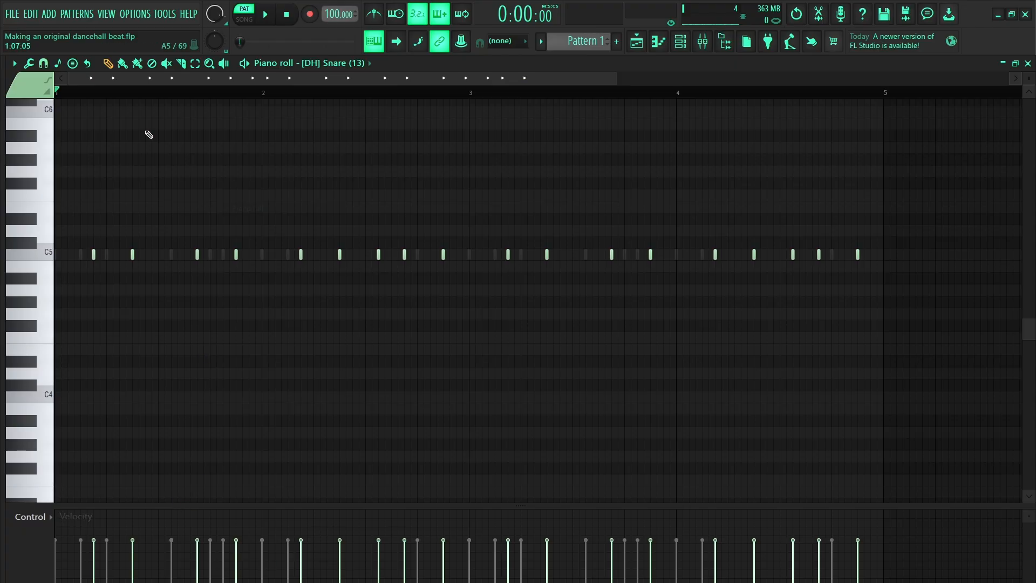
key(space)
key(space)
key(space)
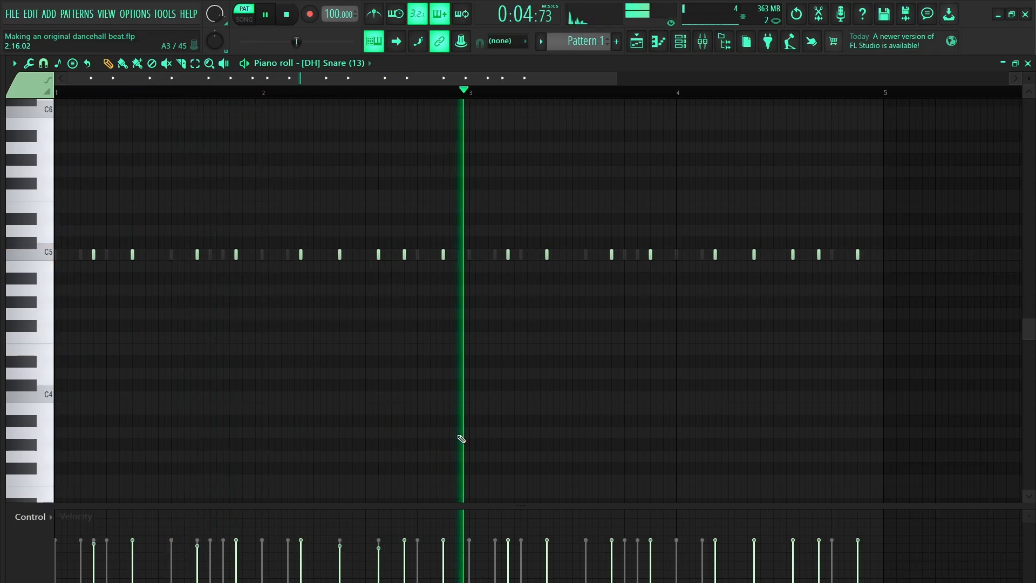
key(space)
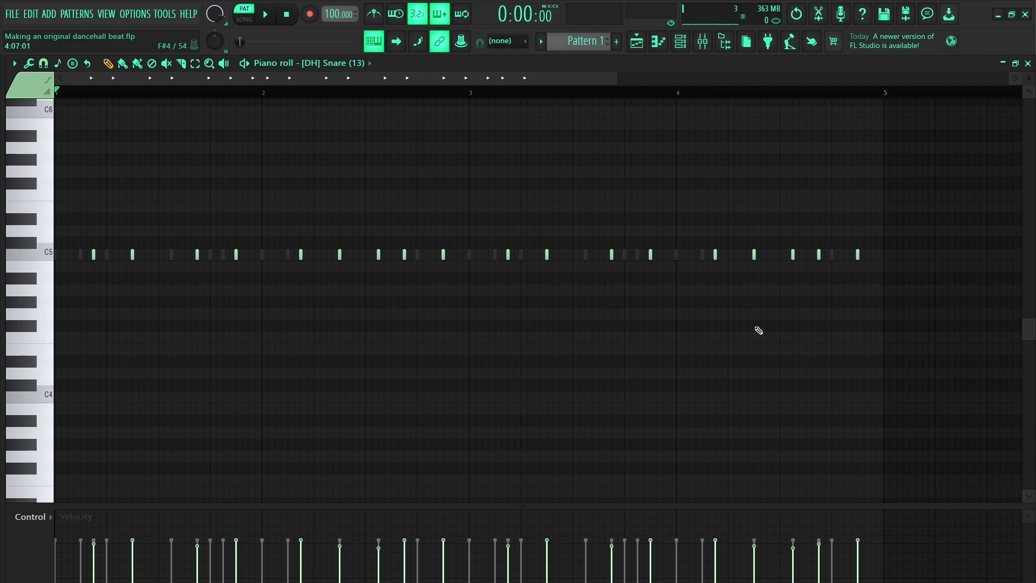
key(space)
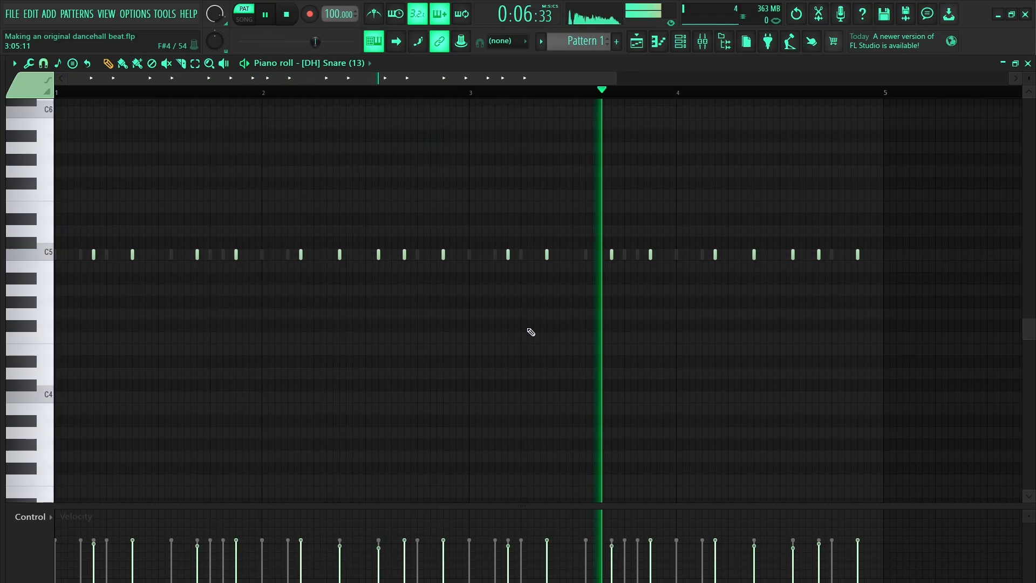
Step: Open the Synpluck Noise instrument from the channel rack and audition its sound by playing notes
click(680, 41)
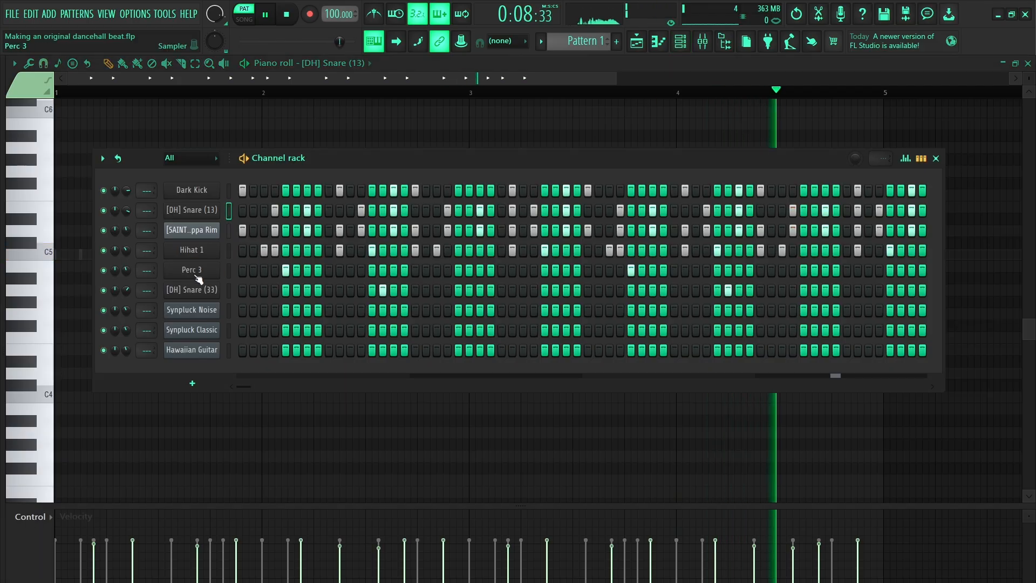
drag(389, 160, 466, 171)
key(space)
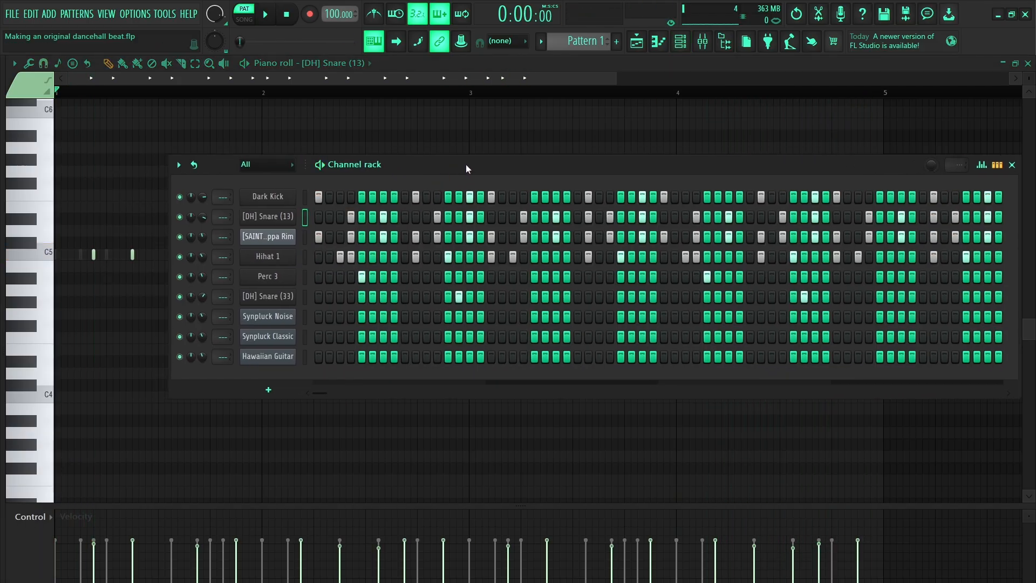
click(287, 320)
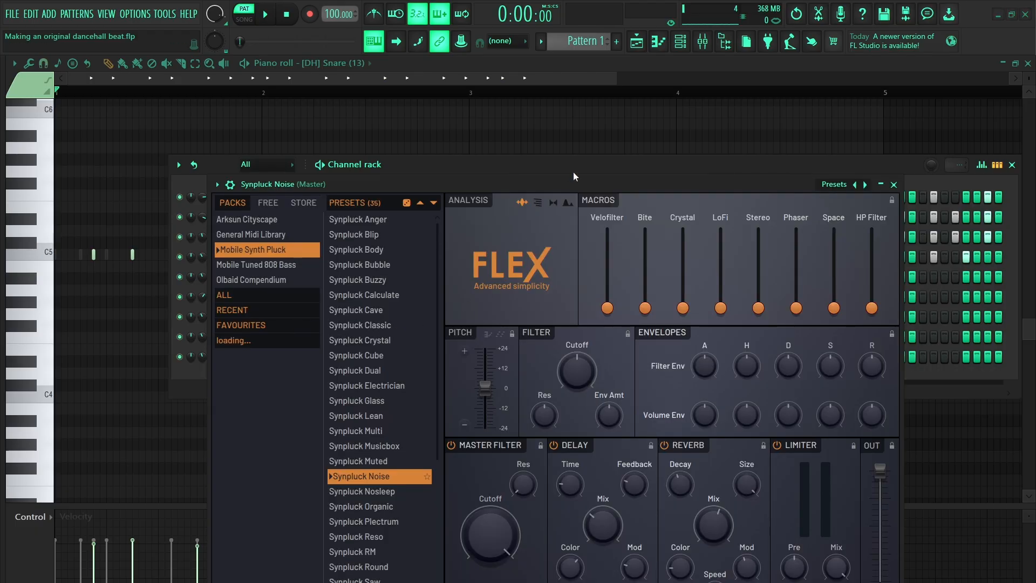
key(e)
key(i)
key(e)
key(w)
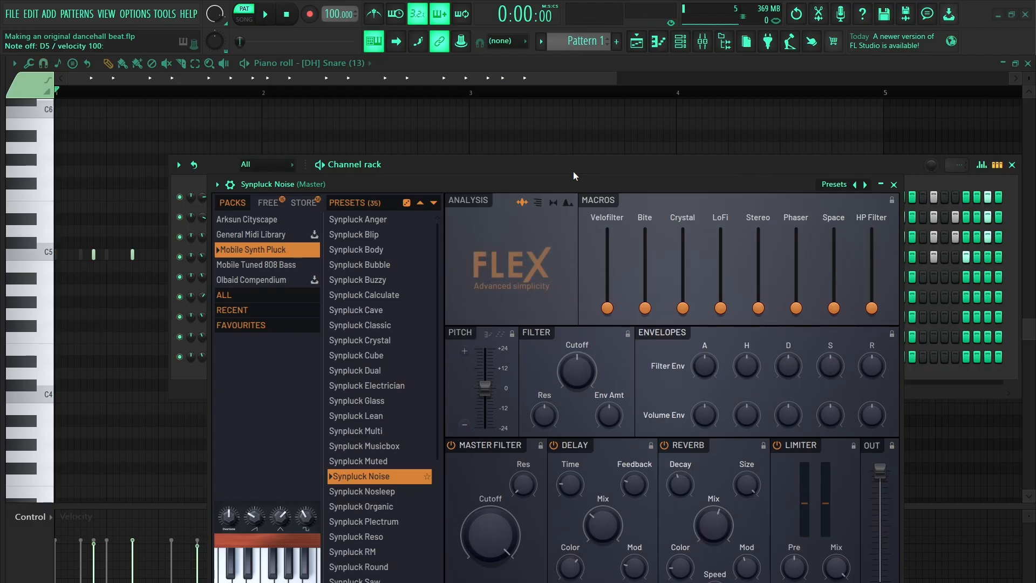
click(881, 185)
key(x)
key(v)
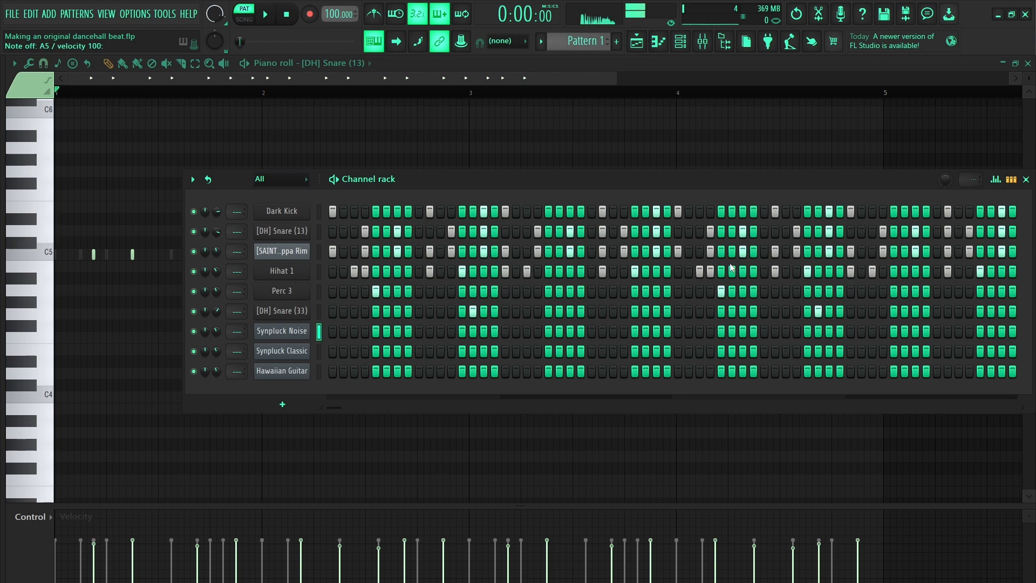
Step: Record everything into a four-bar Synpluck Noise part with D5, F5 and A5 chords and single connecting notes
key(space)
key(space)
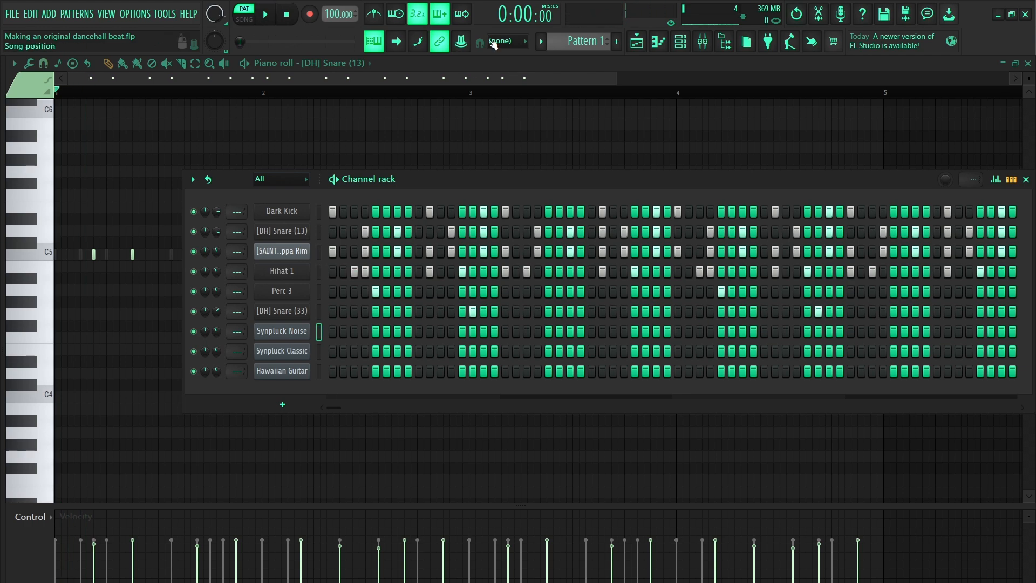
click(311, 15)
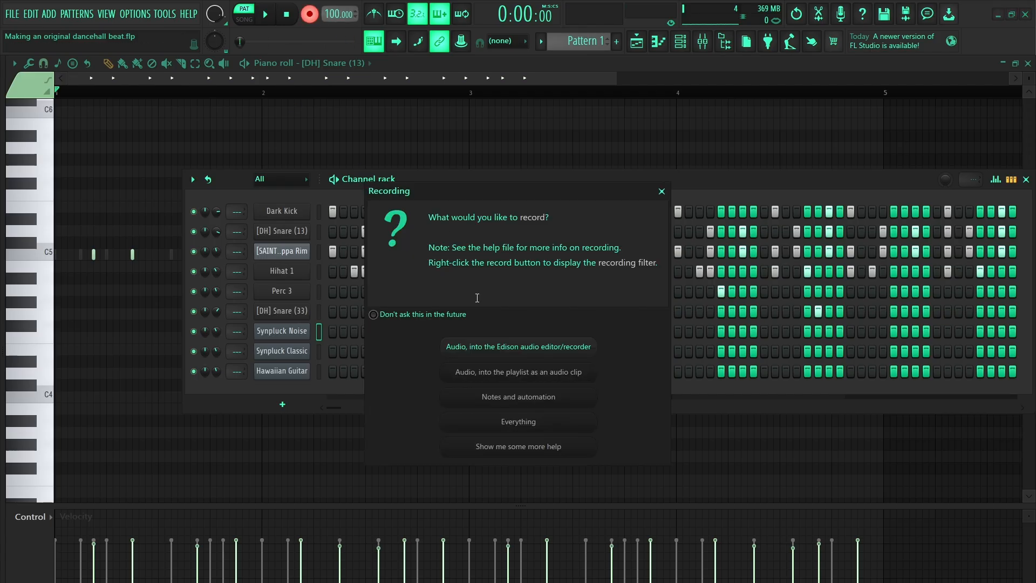
click(518, 422)
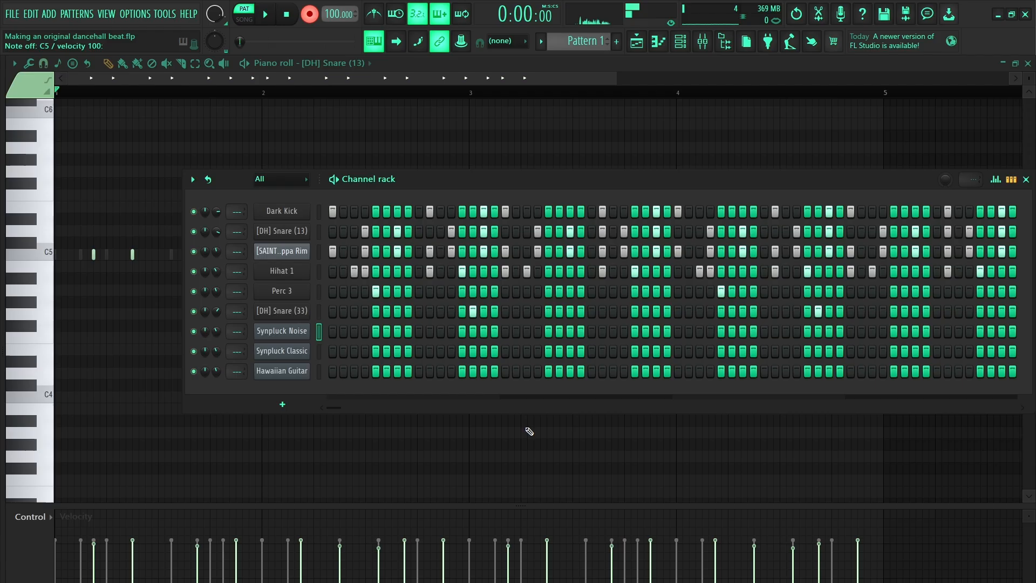
click(310, 14)
click(404, 337)
key(space)
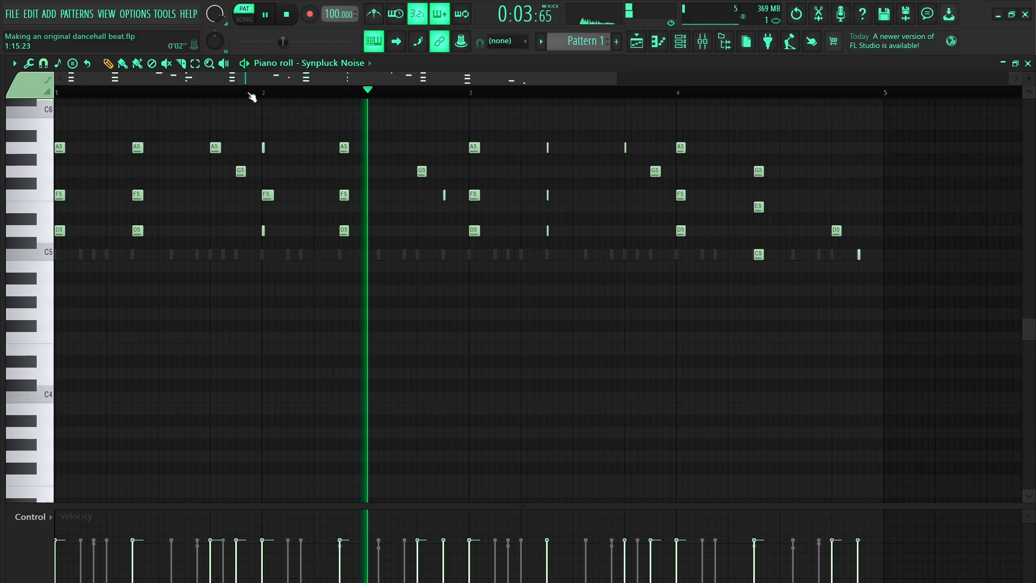
Step: Lengthen the very short Synpluck Noise notes so they match the length of the others
click(195, 64)
drag(637, 150, 441, 216)
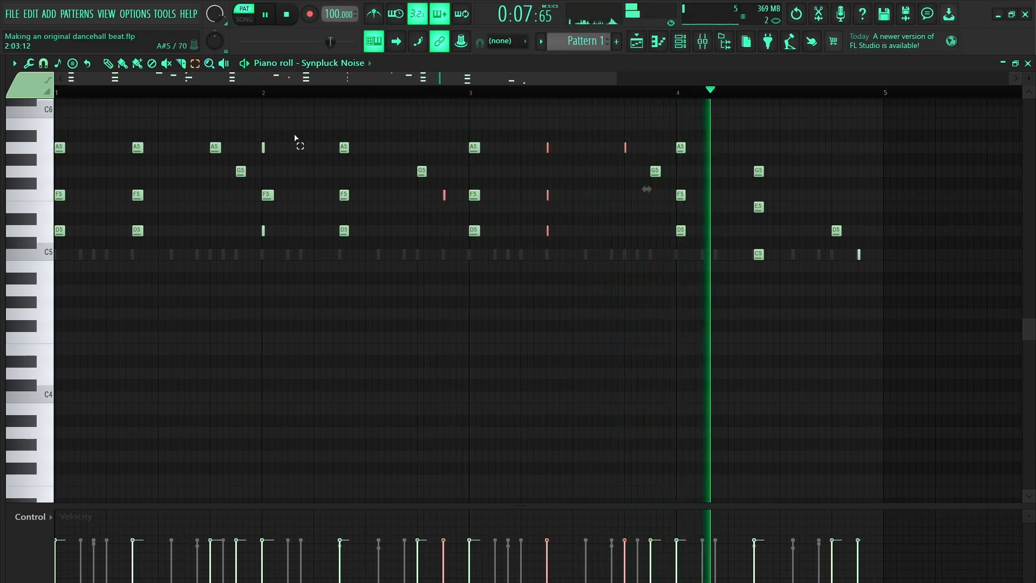
drag(286, 143, 261, 153)
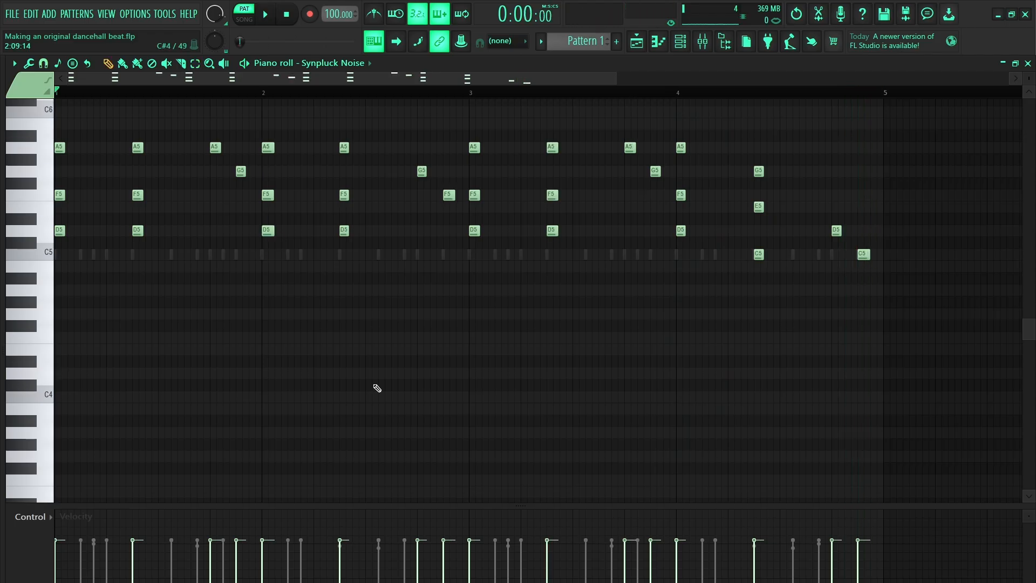
Step: Randomize the velocities of the Synpluck Noise notes slightly, with the bipolar option on
key(alt+r)
key(space)
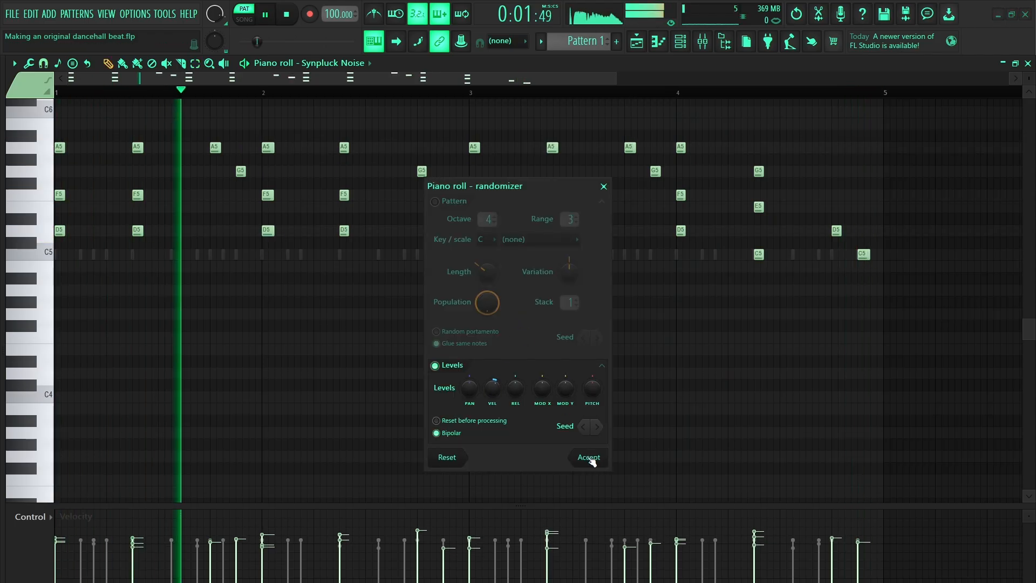
key(space)
click(589, 457)
Step: Strum the Synpluck Noise chords with a small start time strength and accept
key(alt+s)
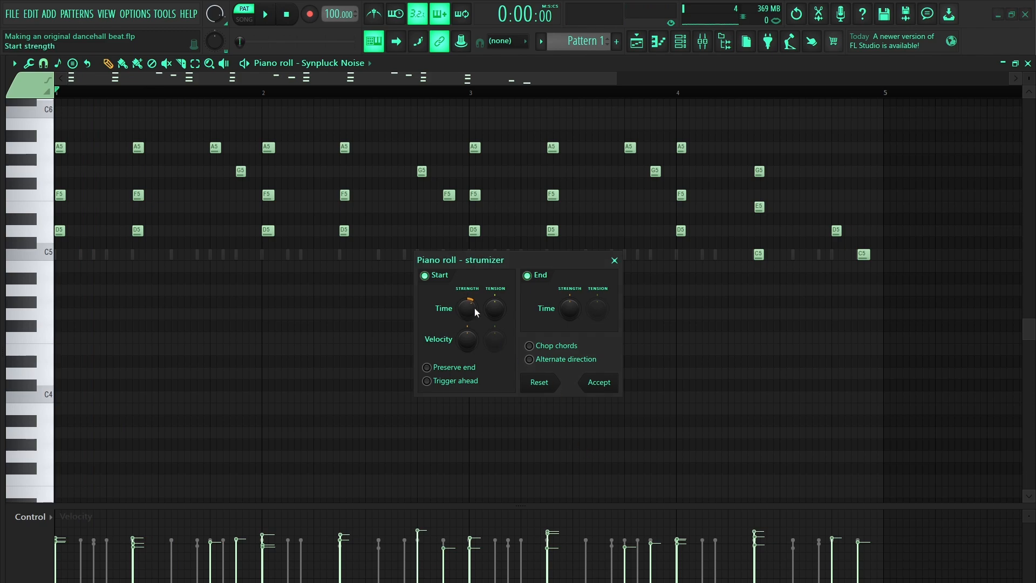
key(space)
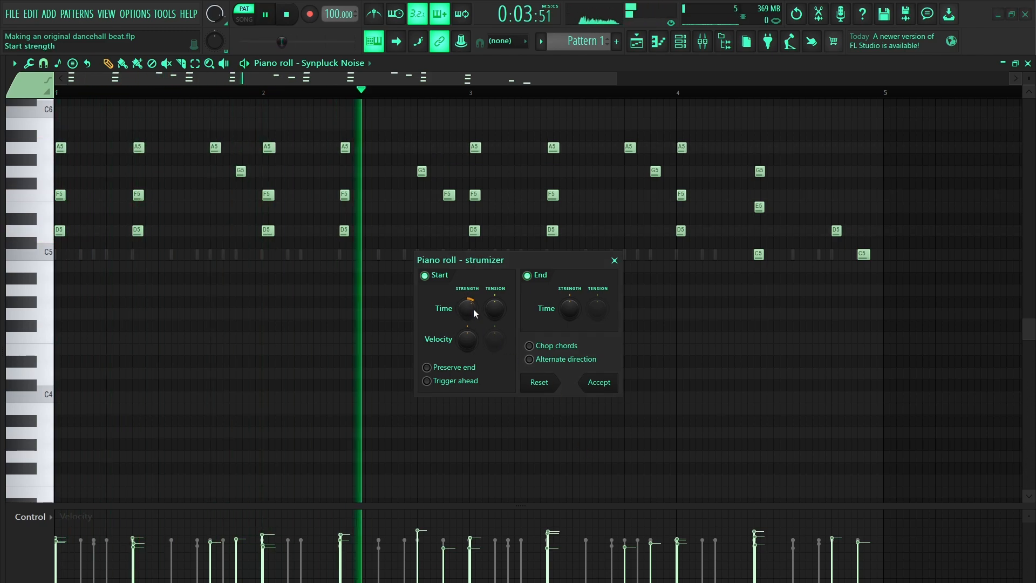
click(601, 385)
Step: Open the Synpluck Classic instrument clear of the channel rack and audition its sound over the playing pattern
key(F6)
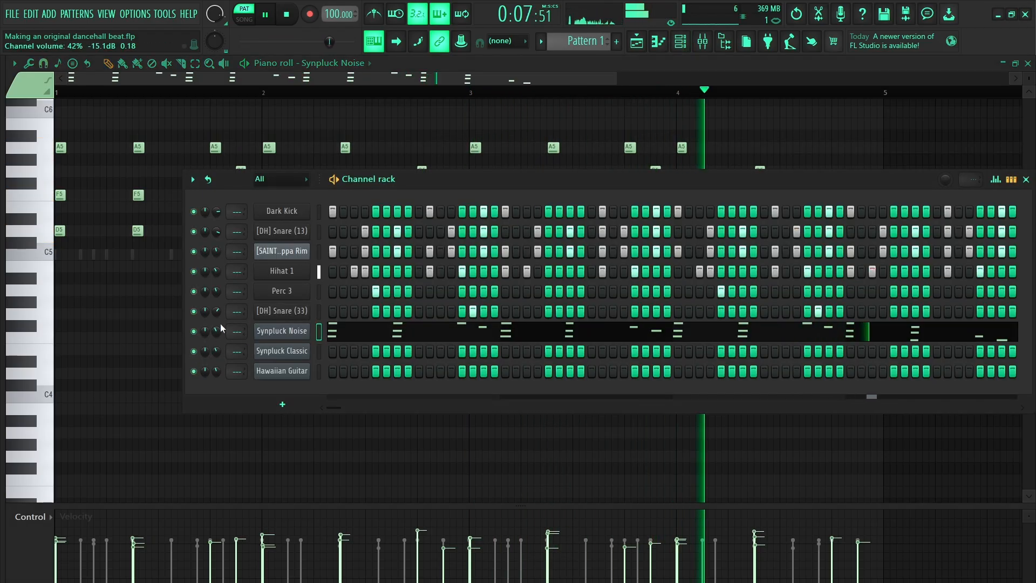
key(space)
click(292, 350)
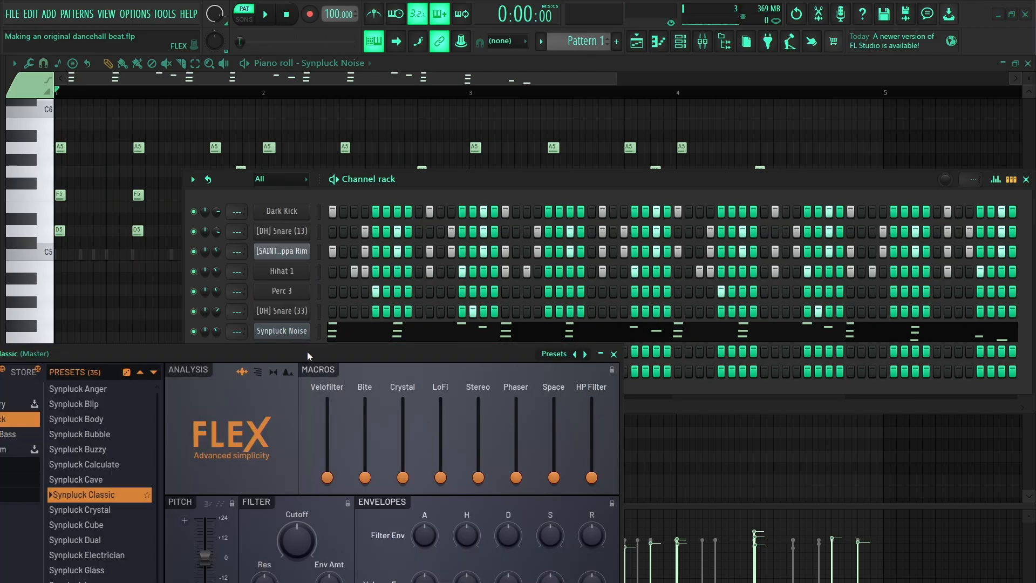
drag(307, 351, 533, 361)
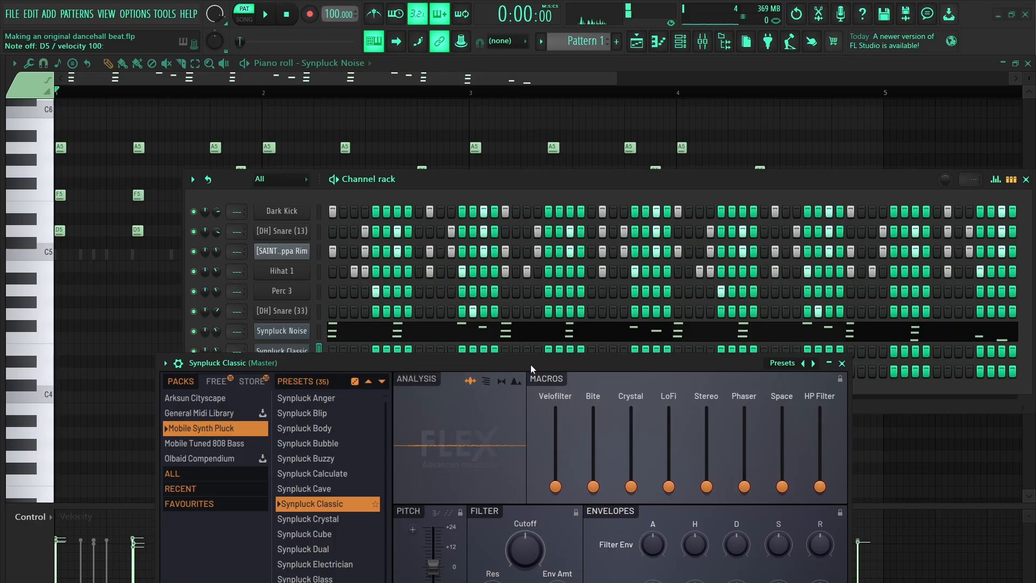
drag(437, 360, 448, 410)
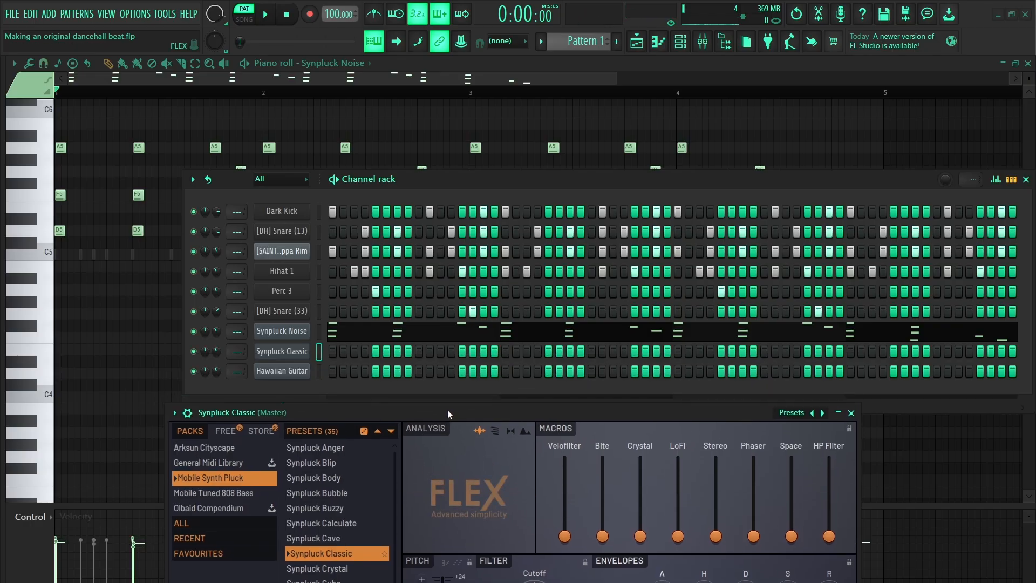
key(space)
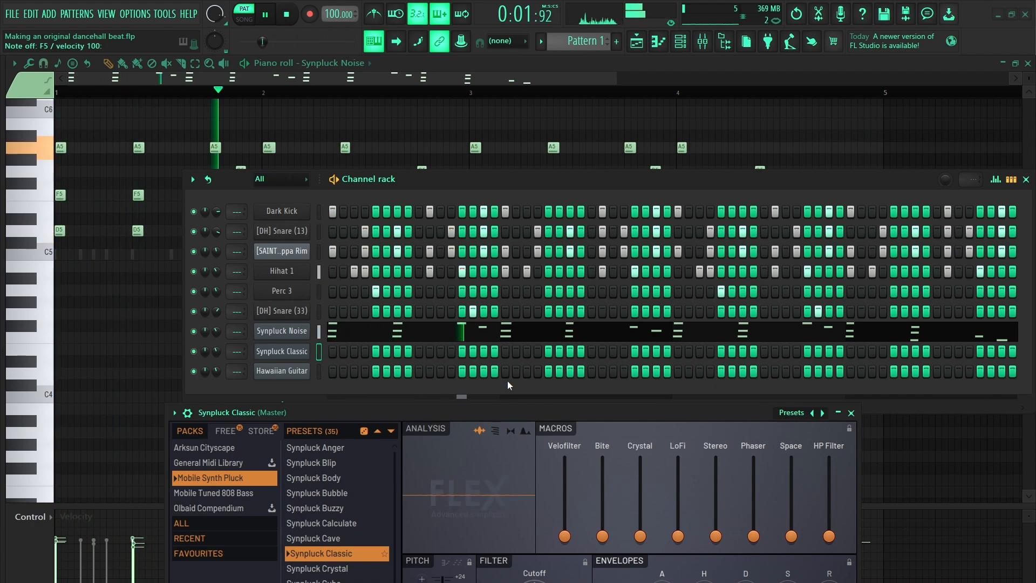
key(space)
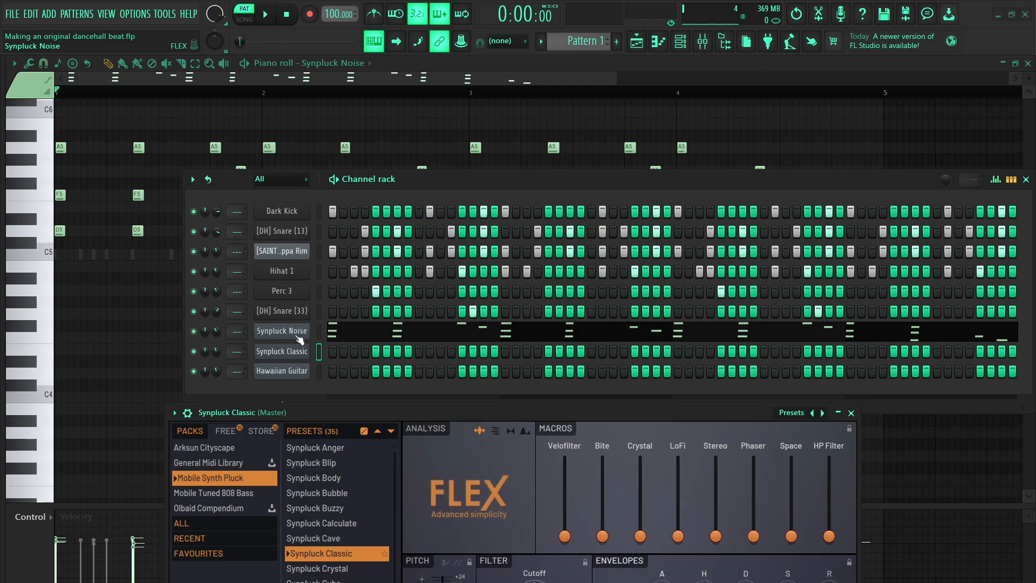
Step: Copy all Synpluck Noise notes into the Synpluck Classic channel and mute the Synpluck Noise channel
click(319, 331)
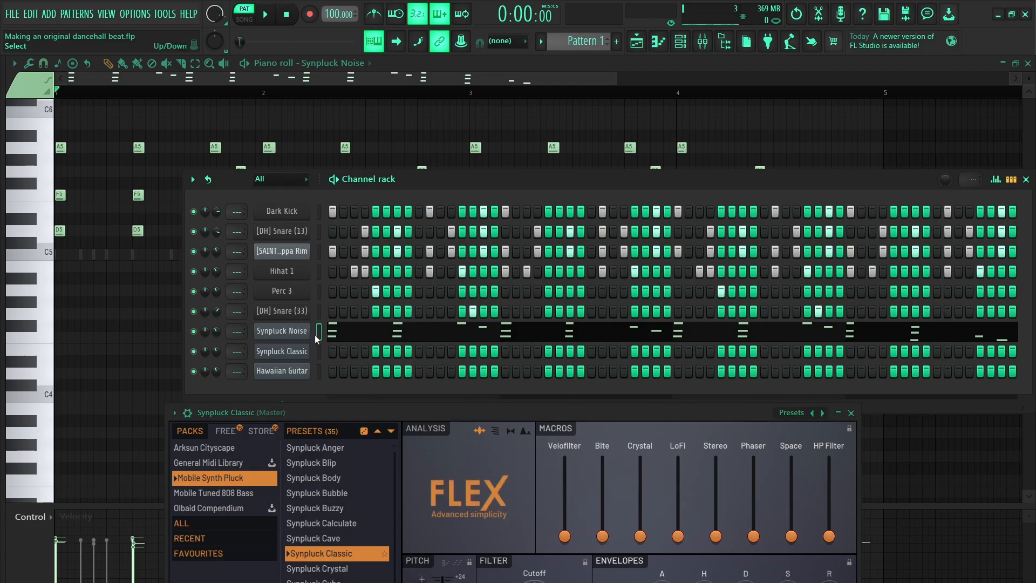
key(ctrl+v)
click(194, 331)
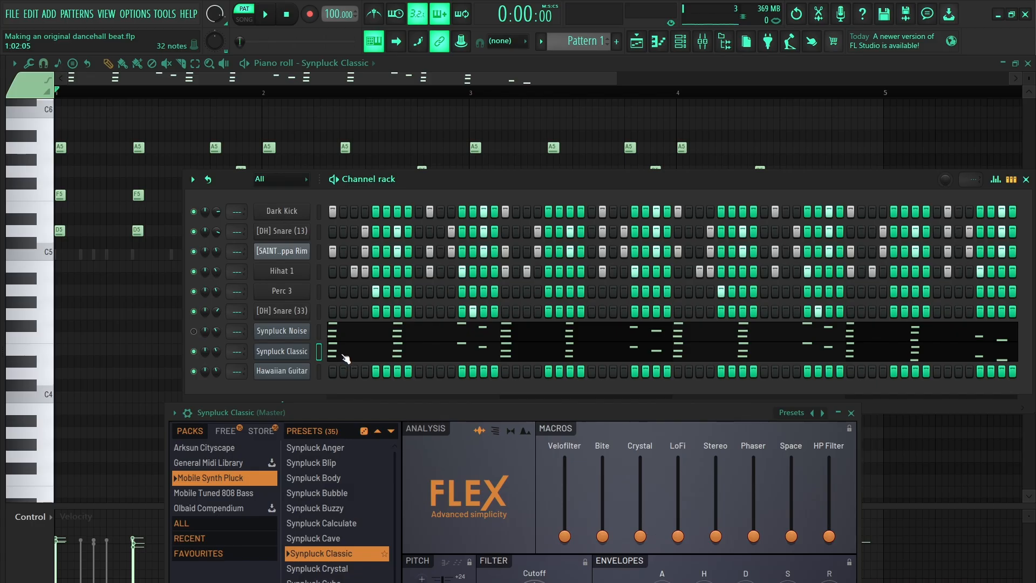
Step: Transpose all the Synpluck Classic notes down one octave in the piano roll
key(F5)
click(351, 351)
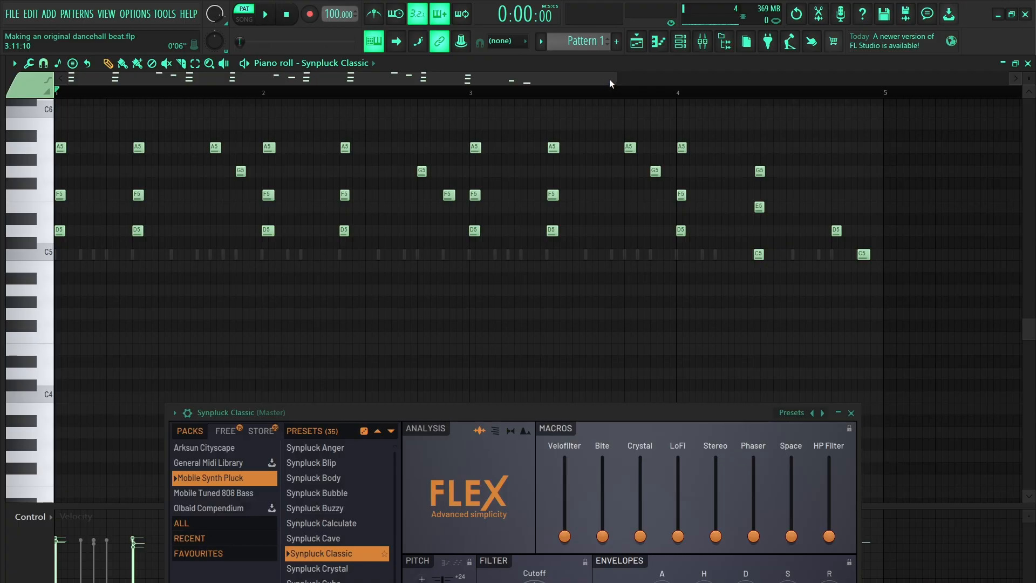
key(ctrl+Down)
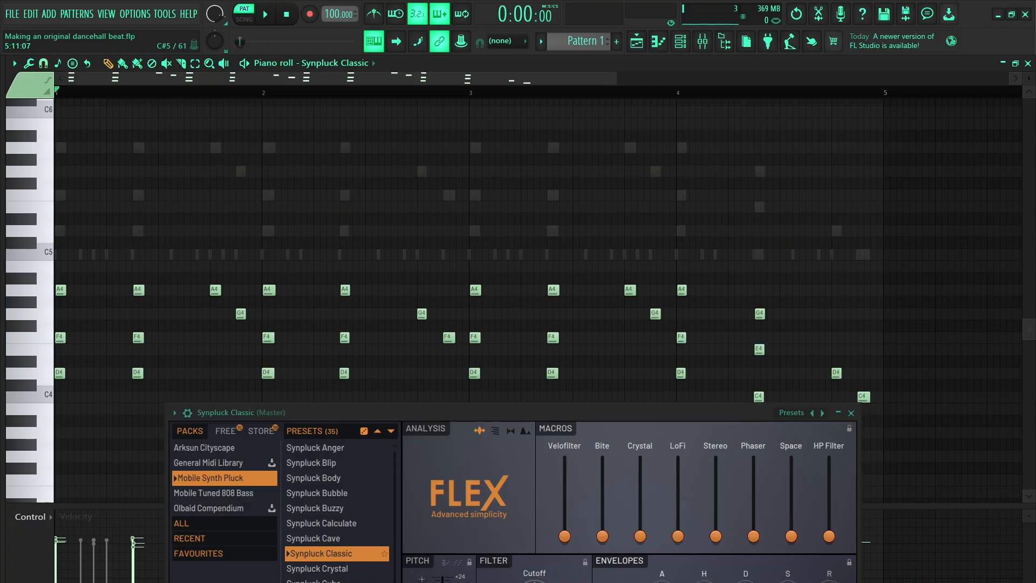
Step: Play the pattern to compare the sound with Synpluck Noise muted and unmuted, leaving it muted when playback stops
key(F6)
key(space)
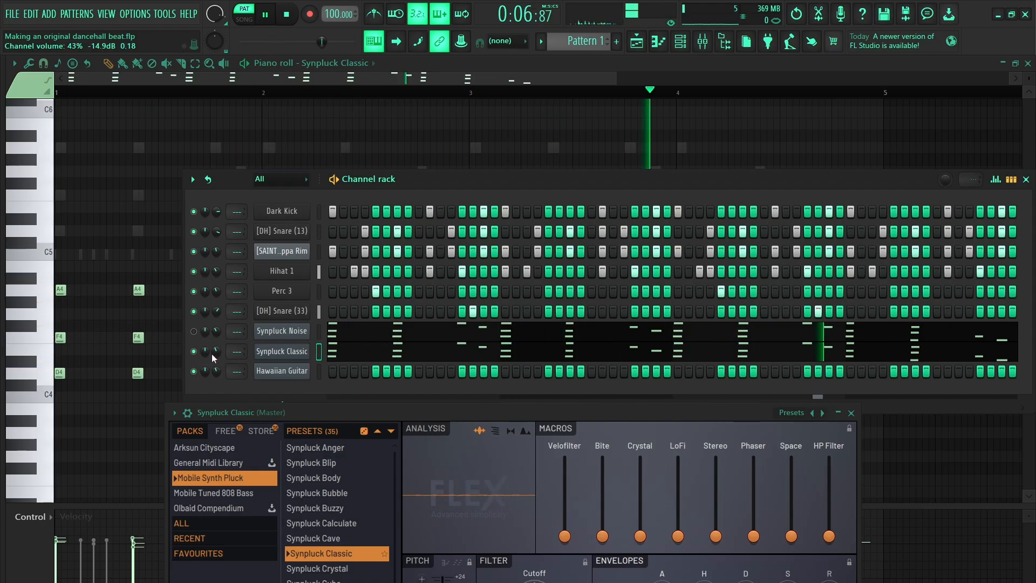
click(194, 331)
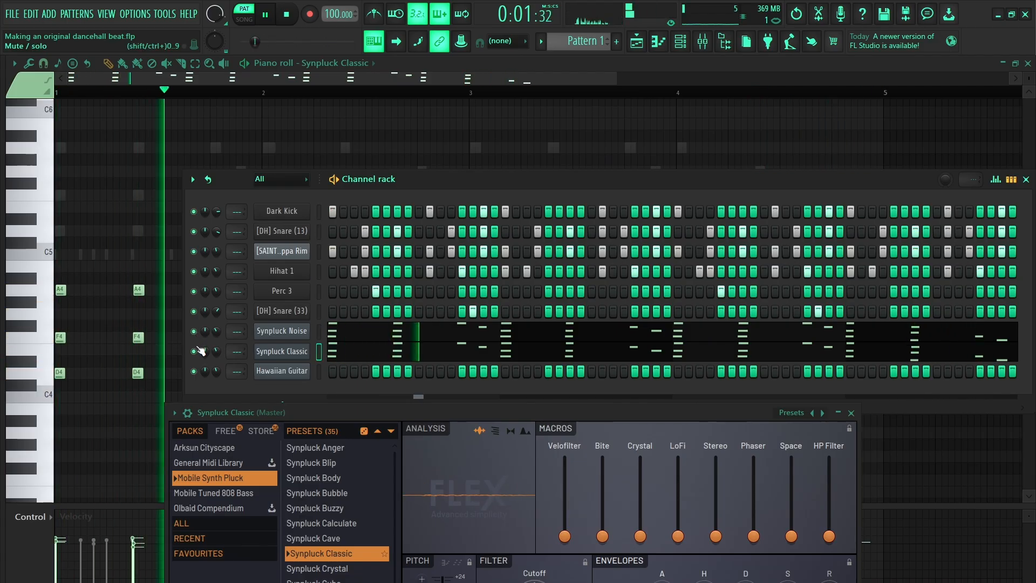
click(194, 331)
key(space)
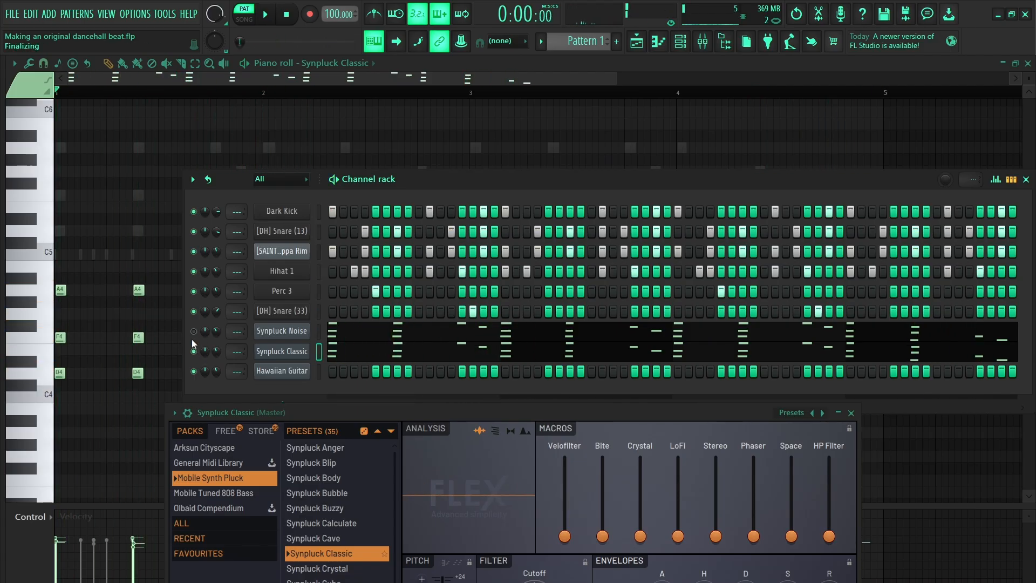
Step: Solo the Synpluck Classic channel and listen to its lowered chords alone in the piano roll
right_click(194, 352)
click(204, 357)
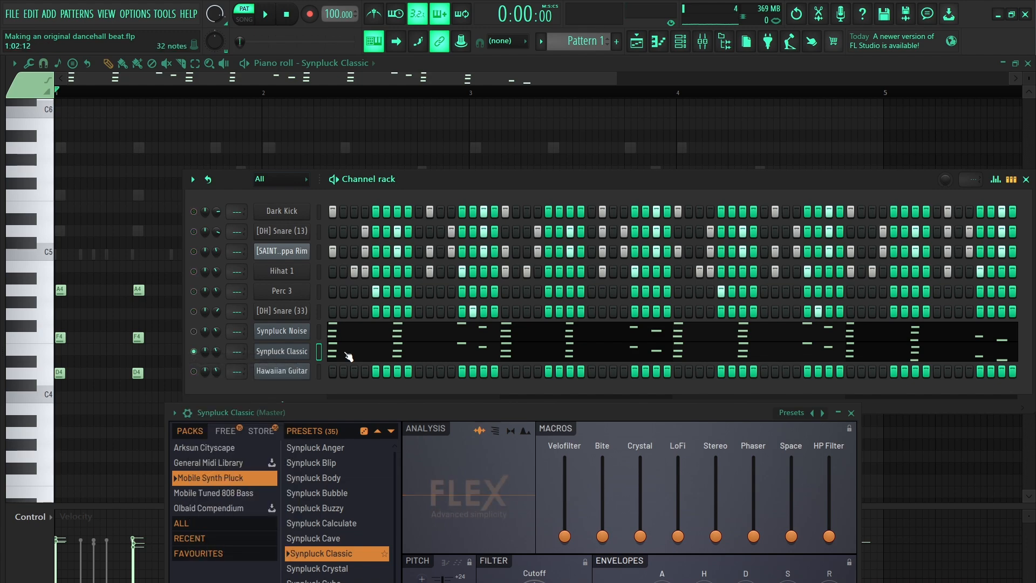
click(348, 356)
key(space)
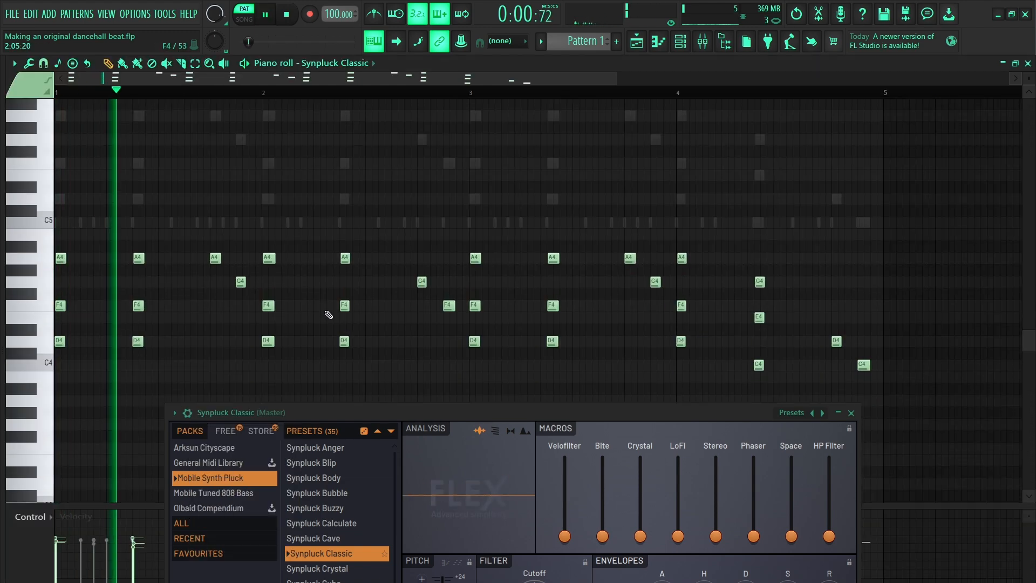
scroll(361, 323, down, 1)
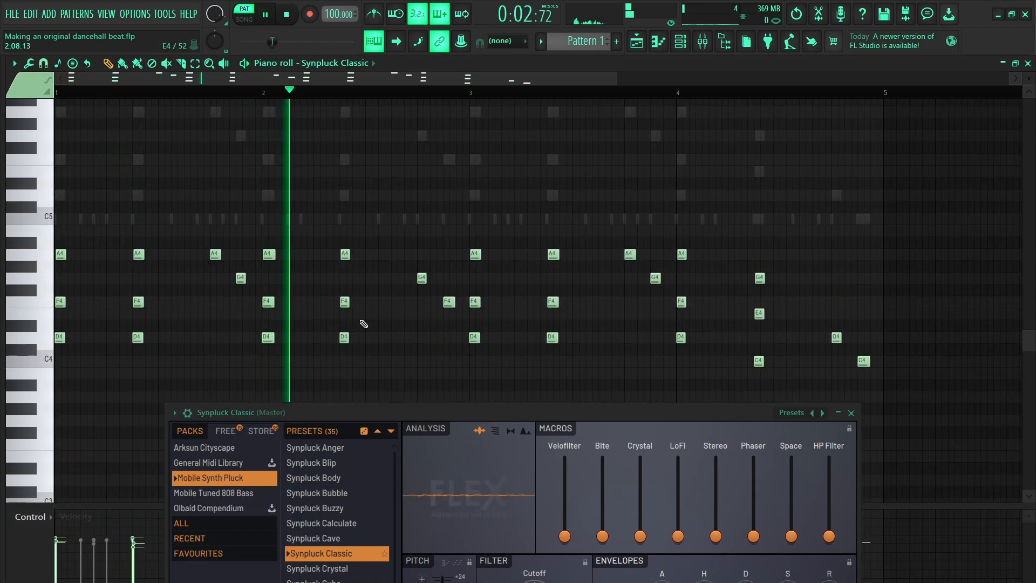
key(space)
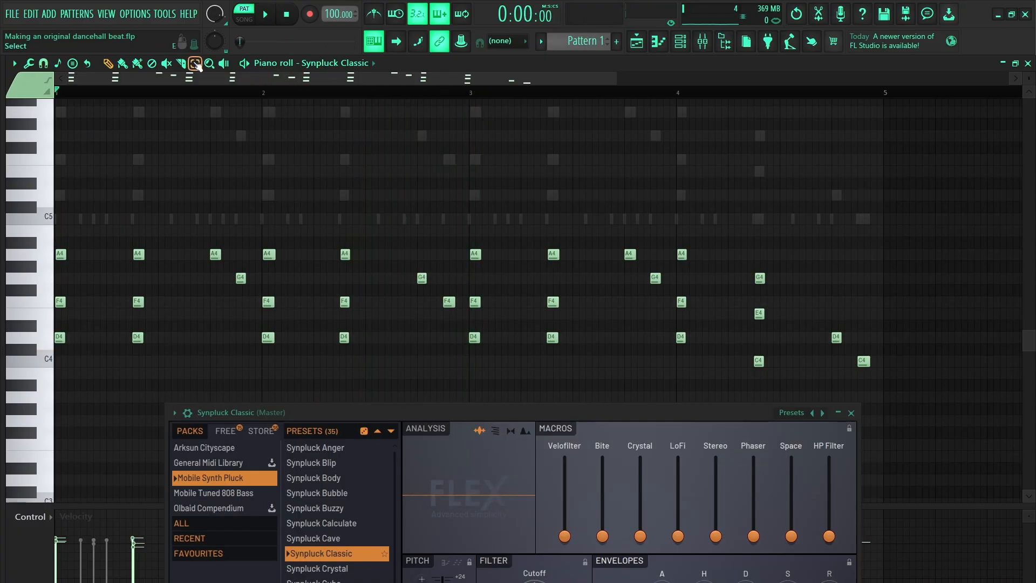
Step: Raise six of the F4 chord notes and the single E4 note in Synpluck Classic by one octave
click(196, 63)
click(60, 301)
shift+click(138, 301)
shift+click(268, 302)
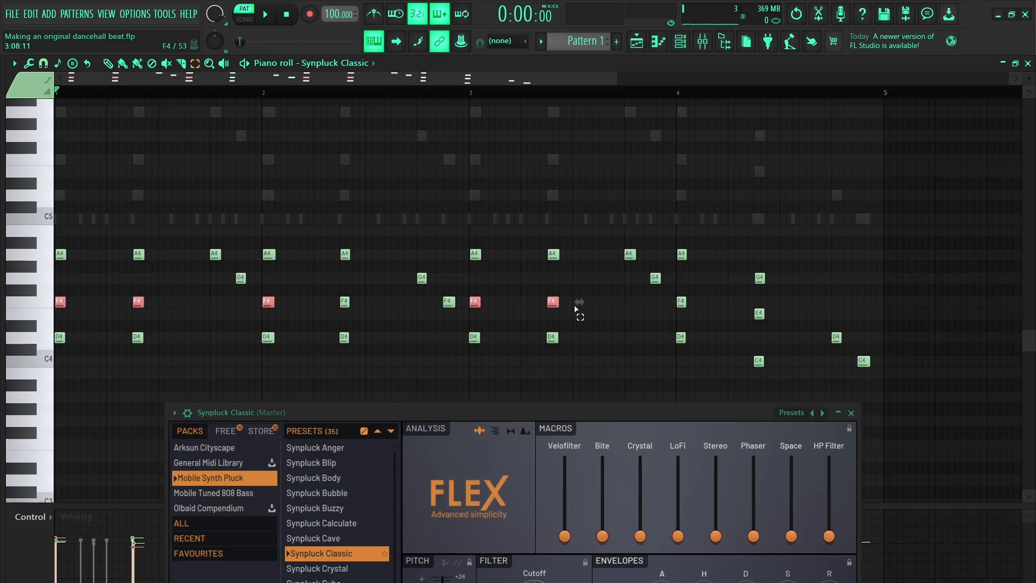
shift+click(682, 302)
shift+click(759, 314)
key(ctrl+Up)
Step: Listen to the revoiced Synpluck Classic chords alone and together with Synpluck Noise, then stop playback
key(space)
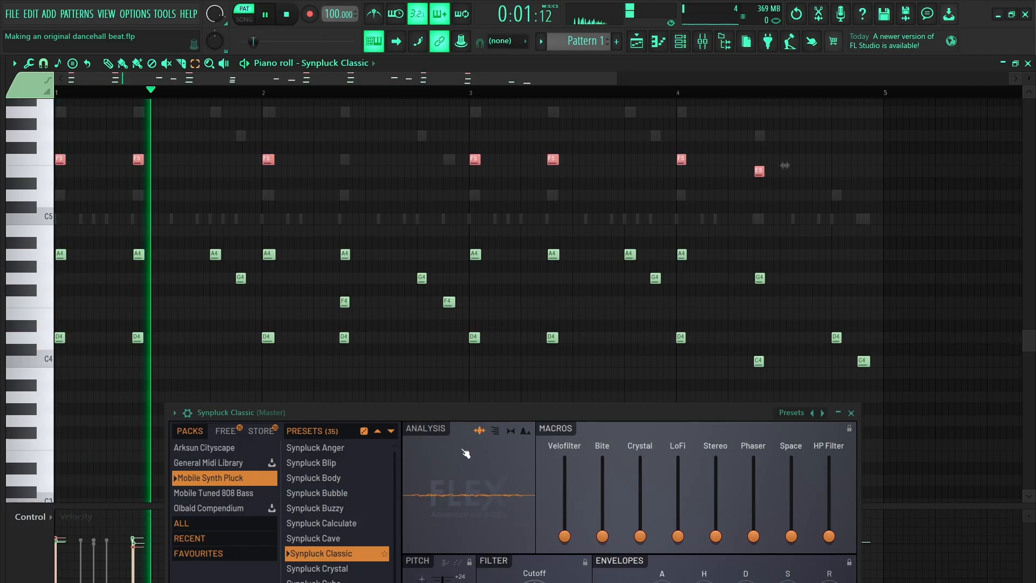
click(685, 44)
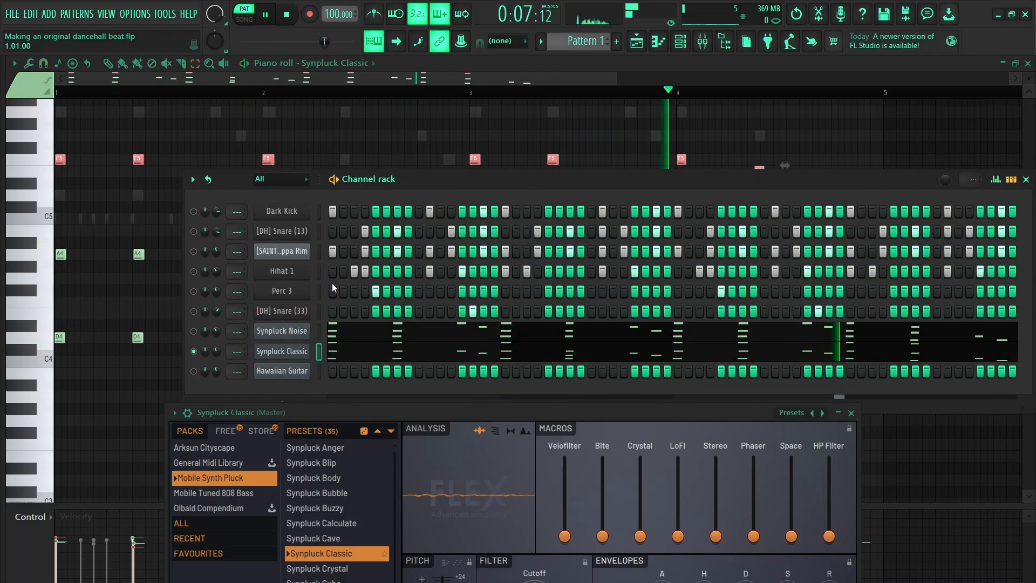
click(194, 331)
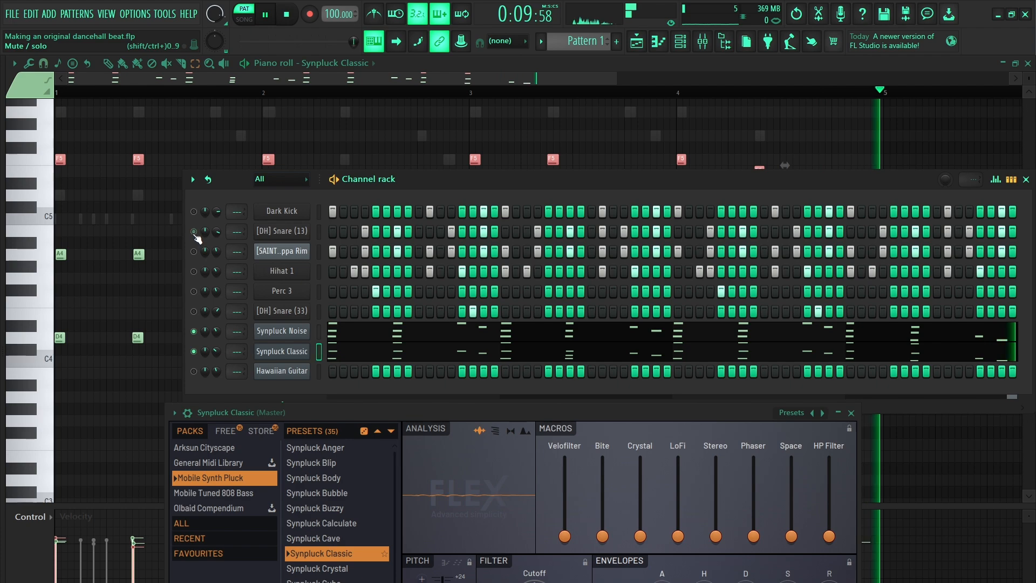
key(F6)
key(space)
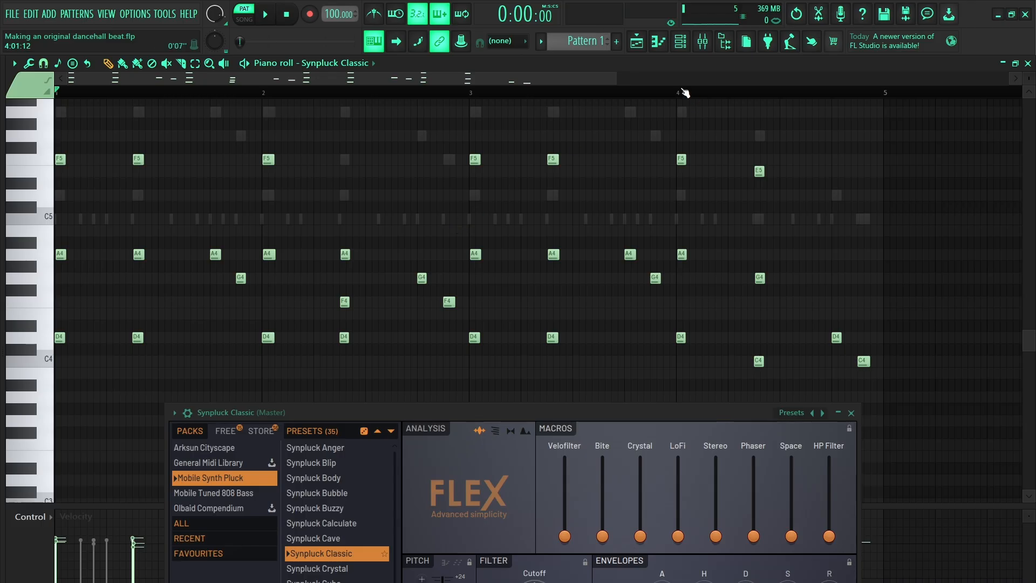
Step: Unmute all the drum channels and Synpluck Noise, and audition the combined pattern
click(676, 47)
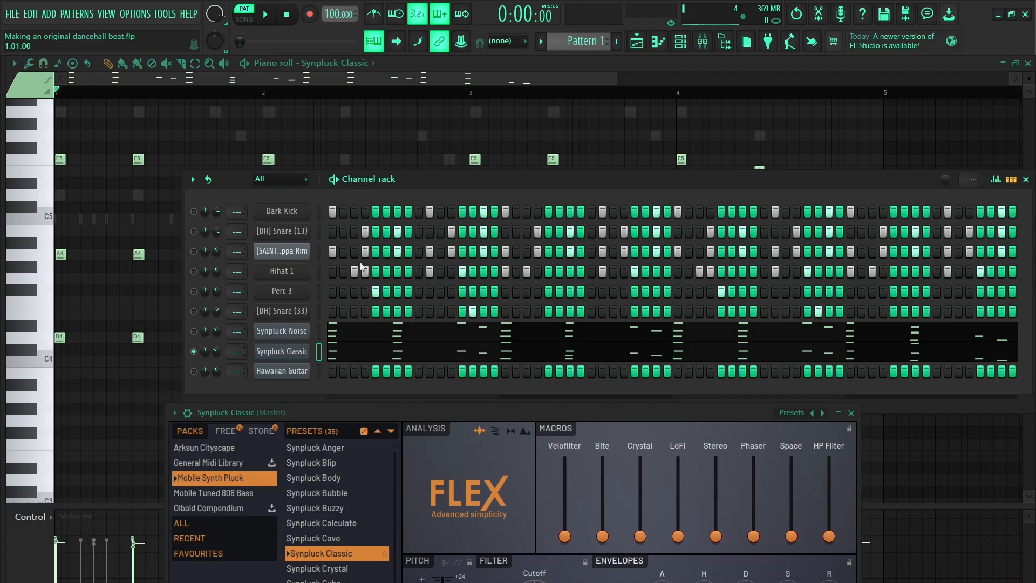
drag(465, 186, 488, 177)
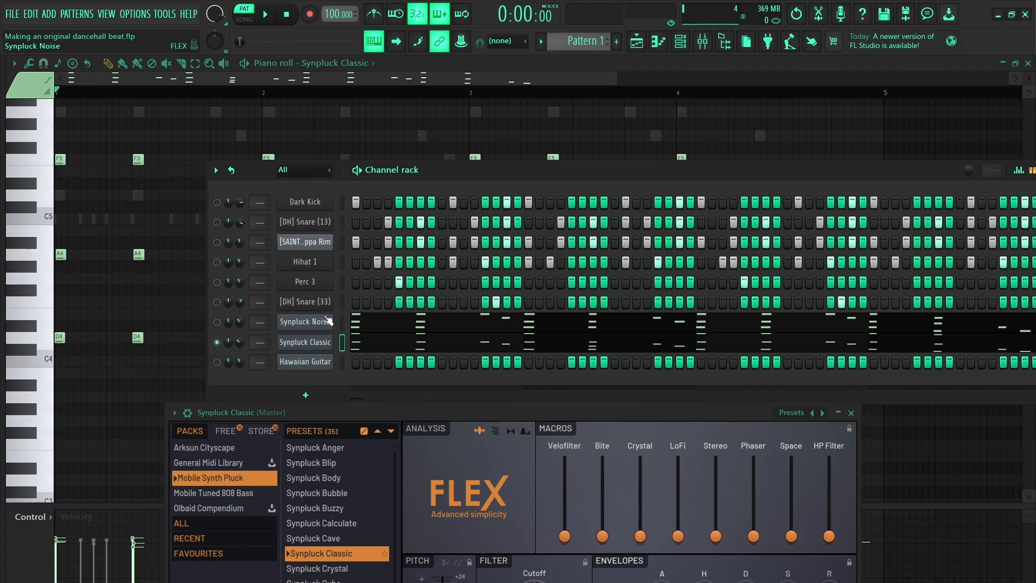
click(217, 301)
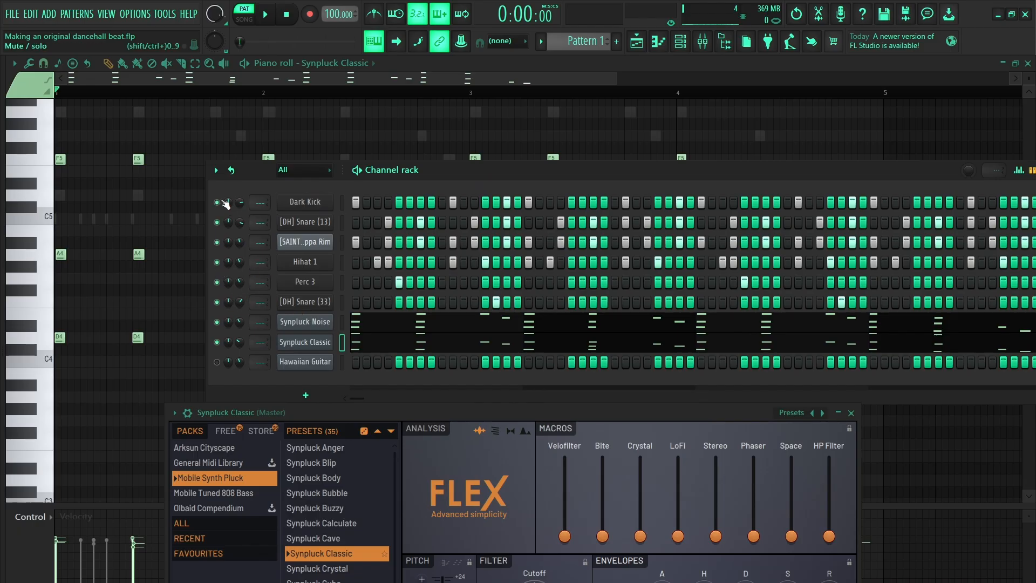
key(space)
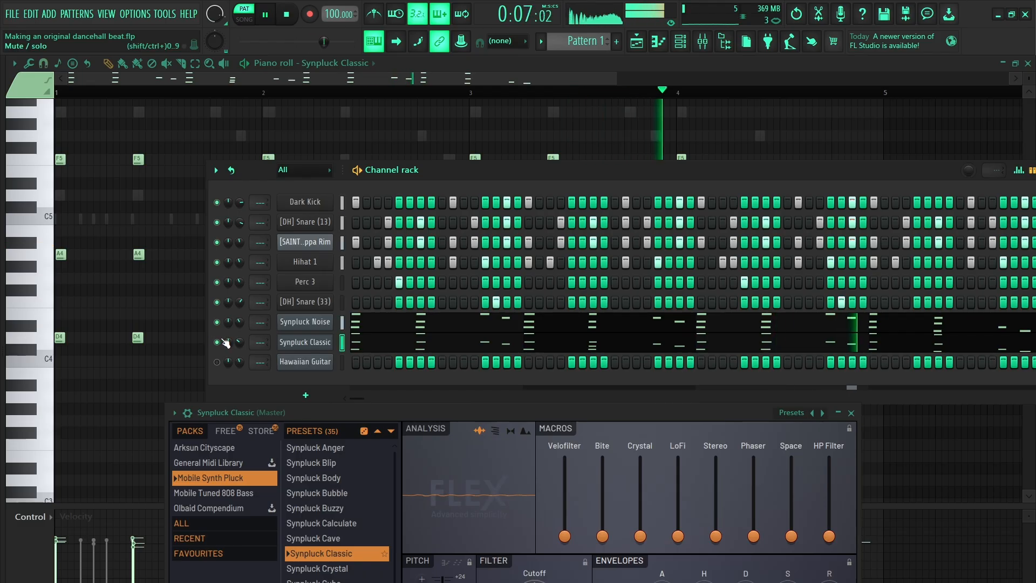
key(space)
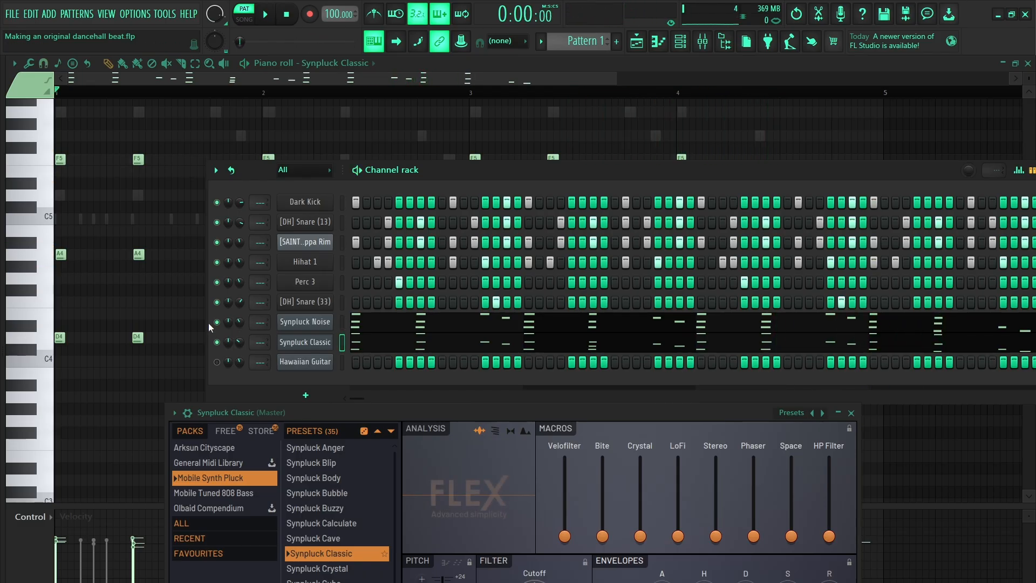
Step: Try the Crystal, Cube, Dual, Plectrum and Muted Synpluck presets on the Synpluck Classic channel while the pattern plays
click(299, 344)
click(300, 345)
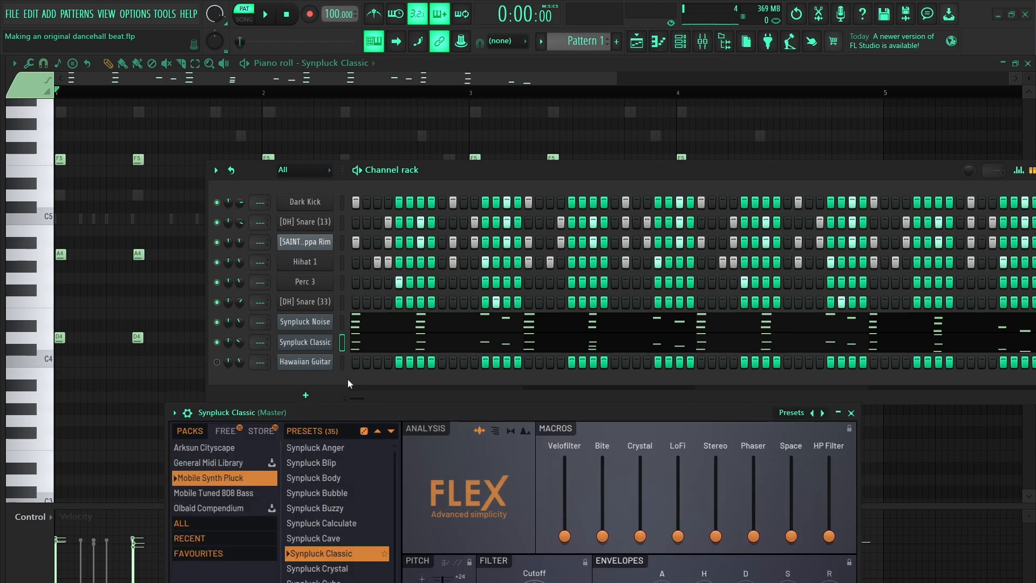
drag(349, 407, 559, 106)
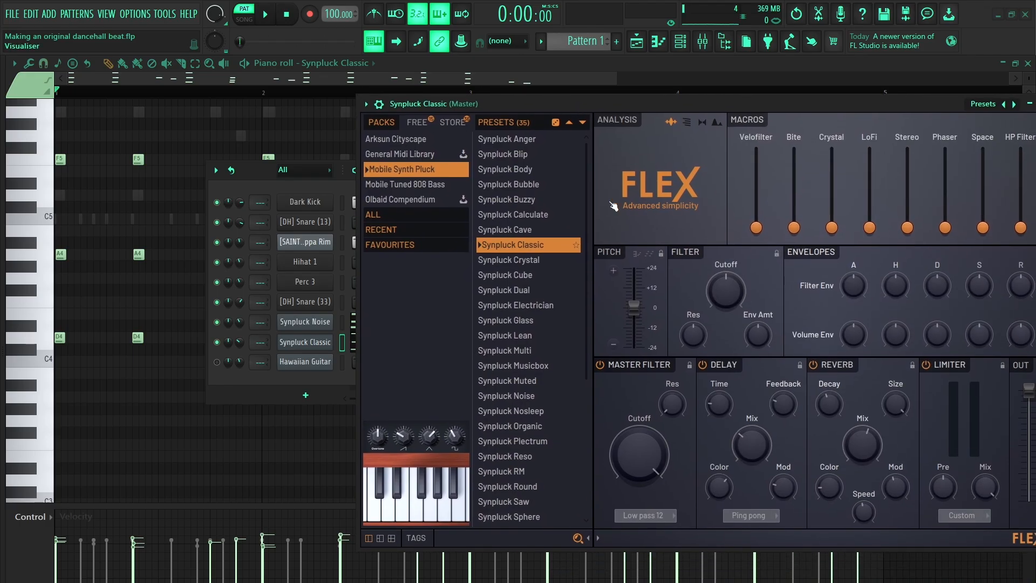
click(526, 261)
key(space)
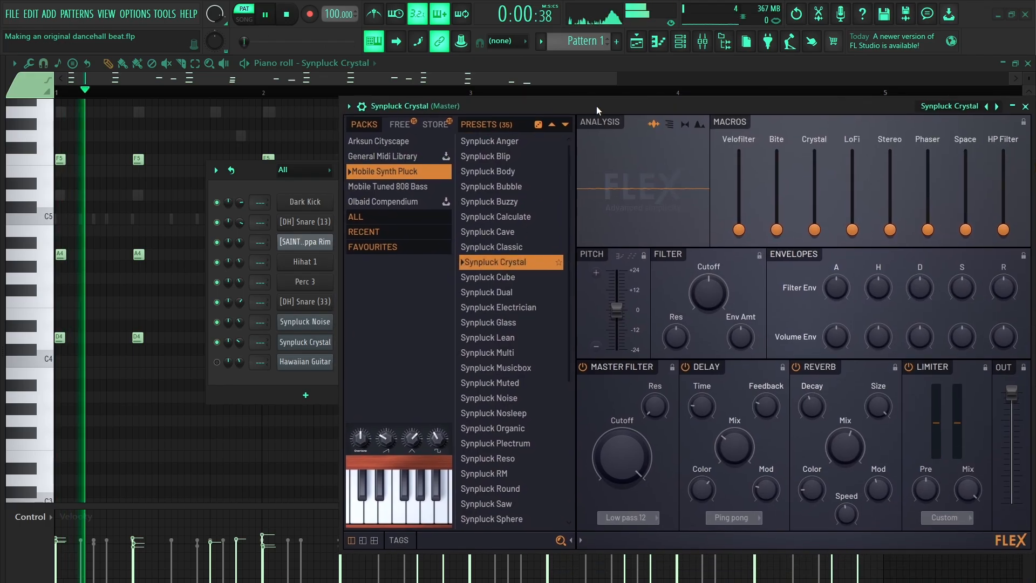
click(508, 277)
click(503, 292)
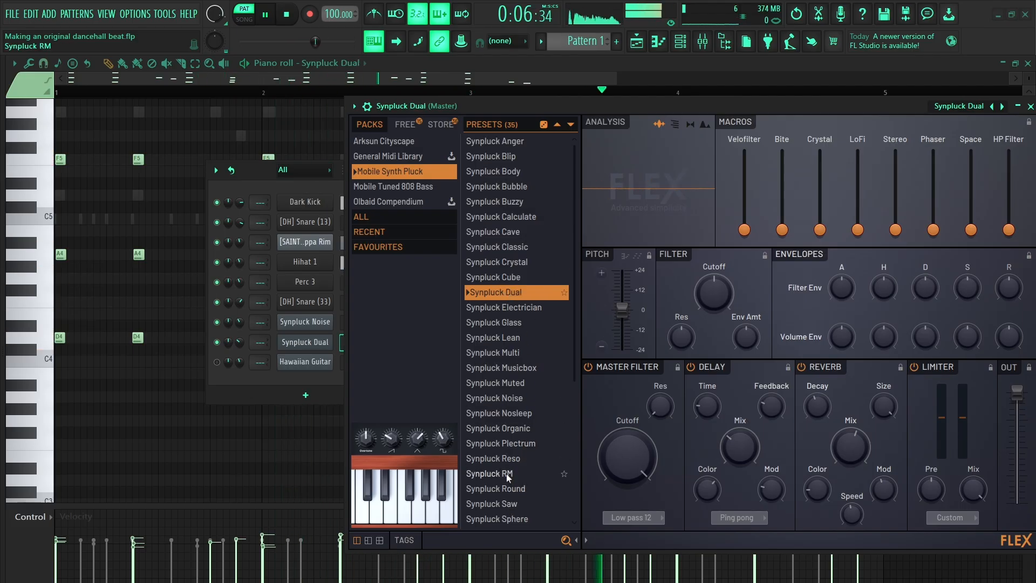
click(510, 442)
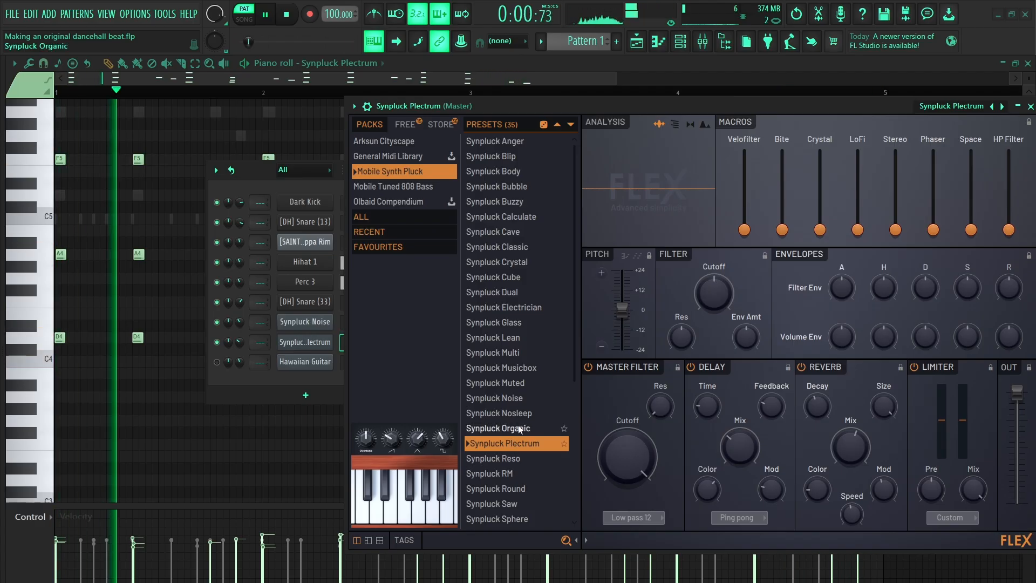
click(510, 384)
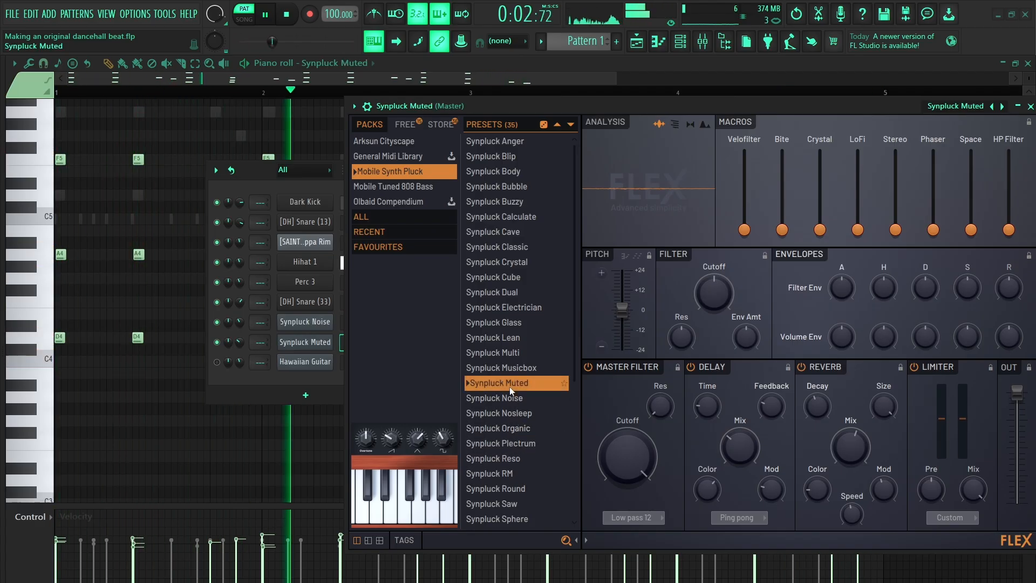
click(507, 277)
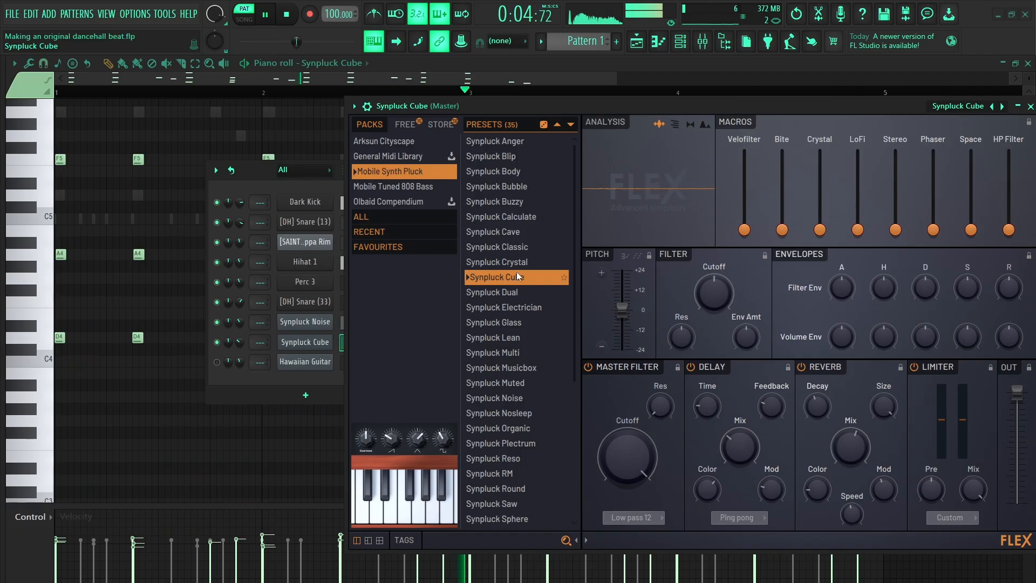
click(510, 260)
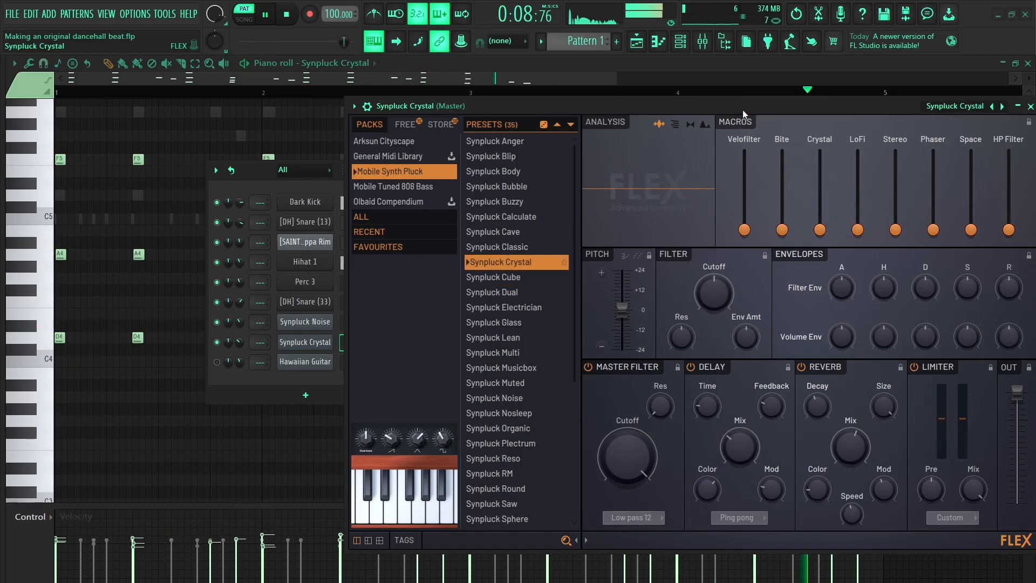
Step: Restore the Synpluck Classic preset, close the instrument window and stop playback
drag(740, 109, 459, 179)
drag(564, 177, 749, 156)
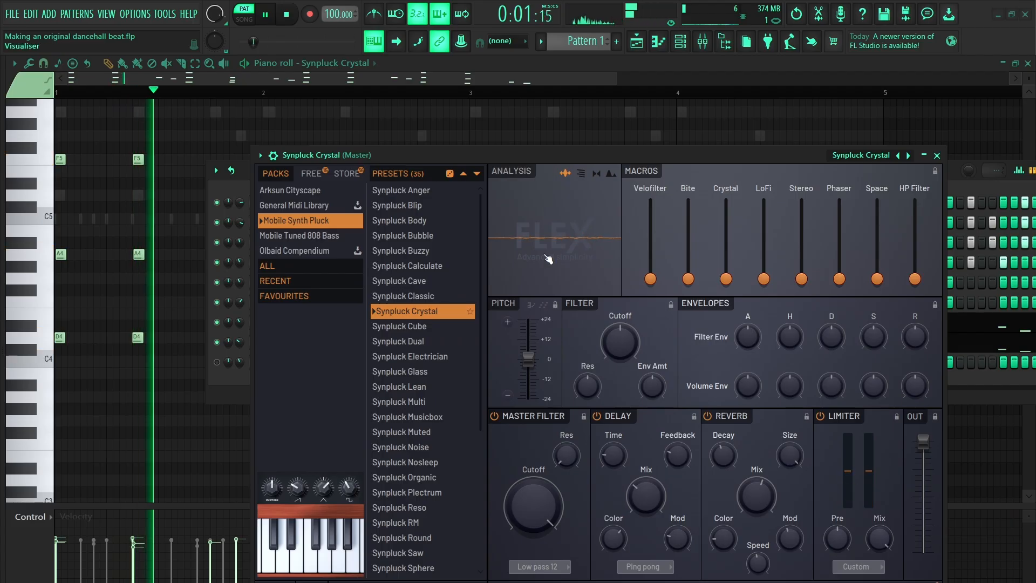
click(425, 297)
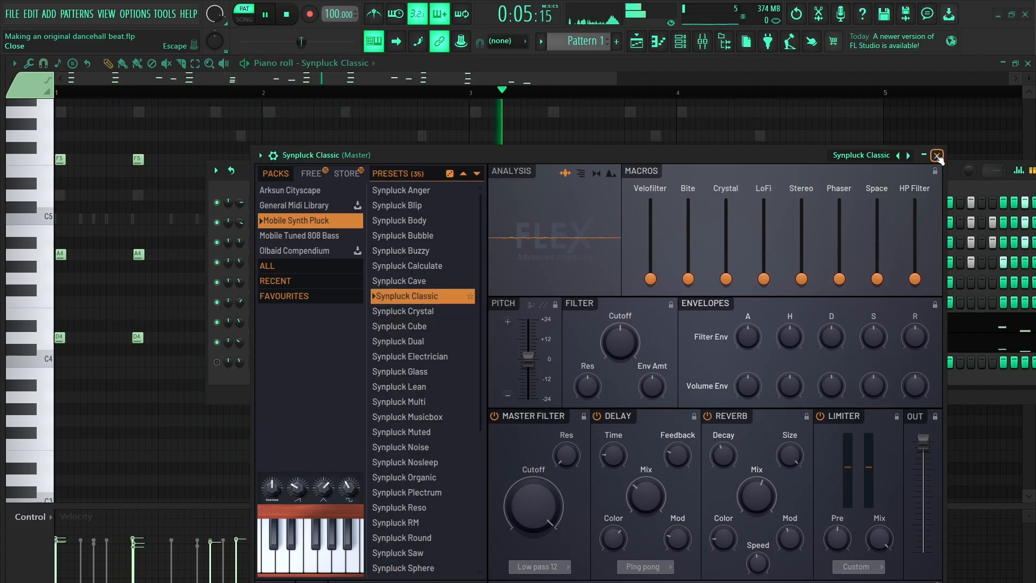
click(937, 155)
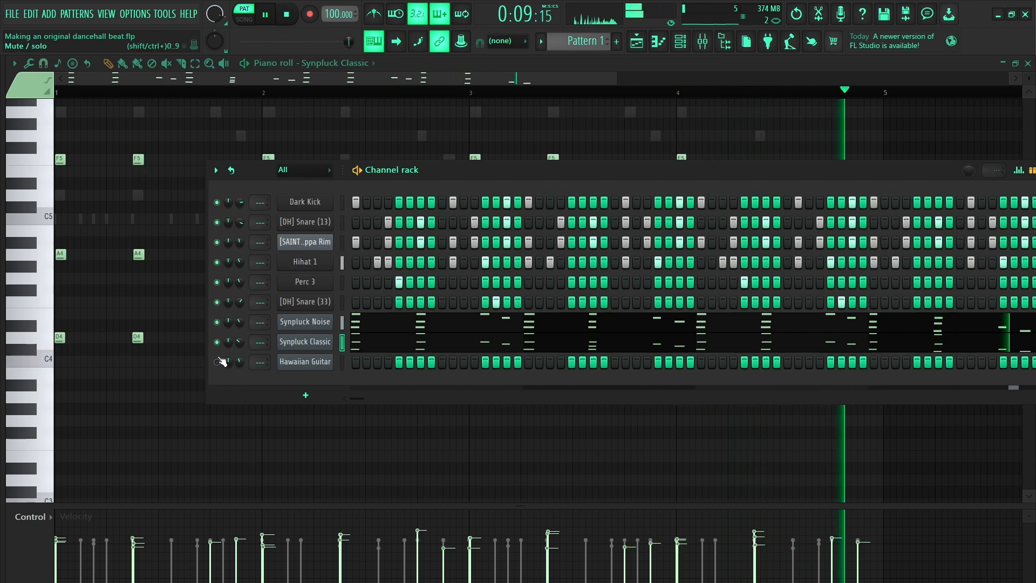
key(space)
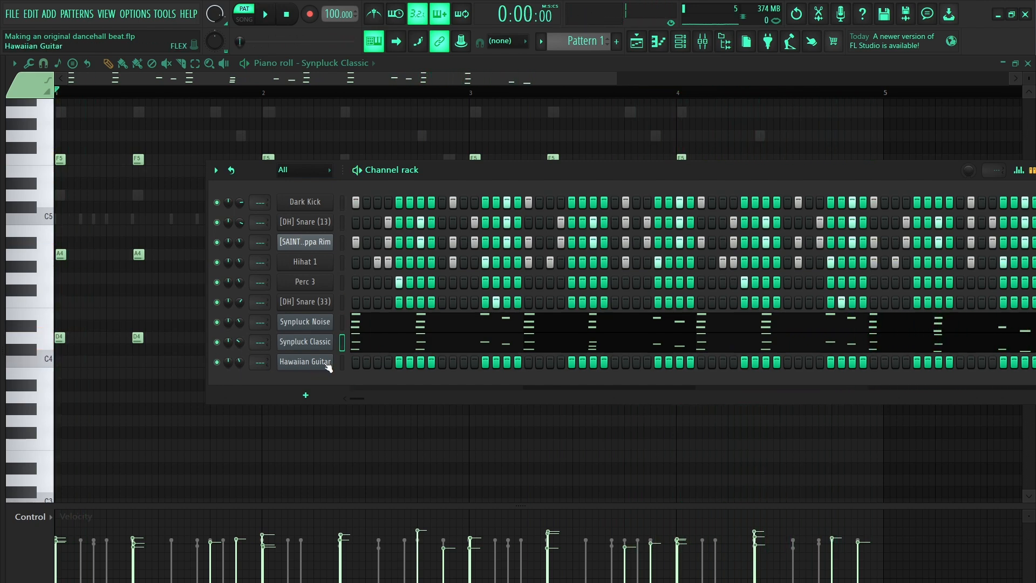
Step: Open the Hawaiian Guitar instrument and audition its sound by playing a D5 note repeatedly
click(308, 366)
drag(732, 135, 800, 122)
scroll(400, 457, down, 3)
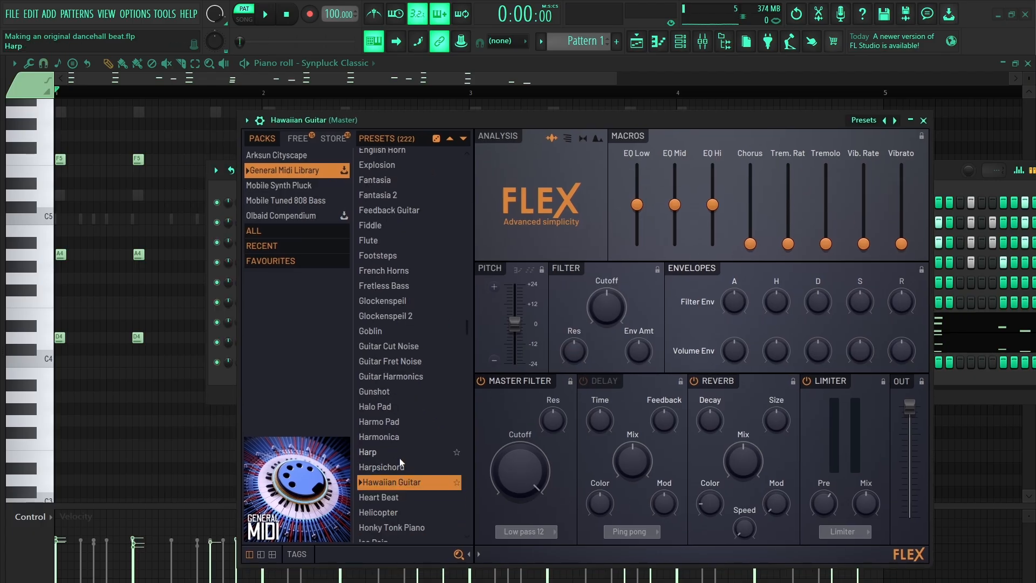
key(w)
key(w)
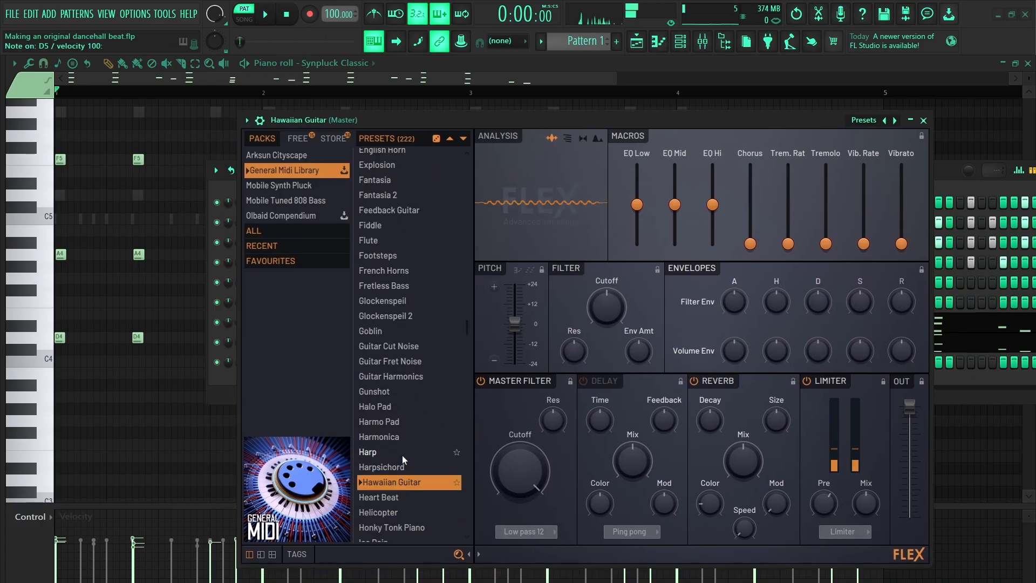
Step: Audition one more Hawaiian Guitar note, close the instrument window and show the channel rack
key(w)
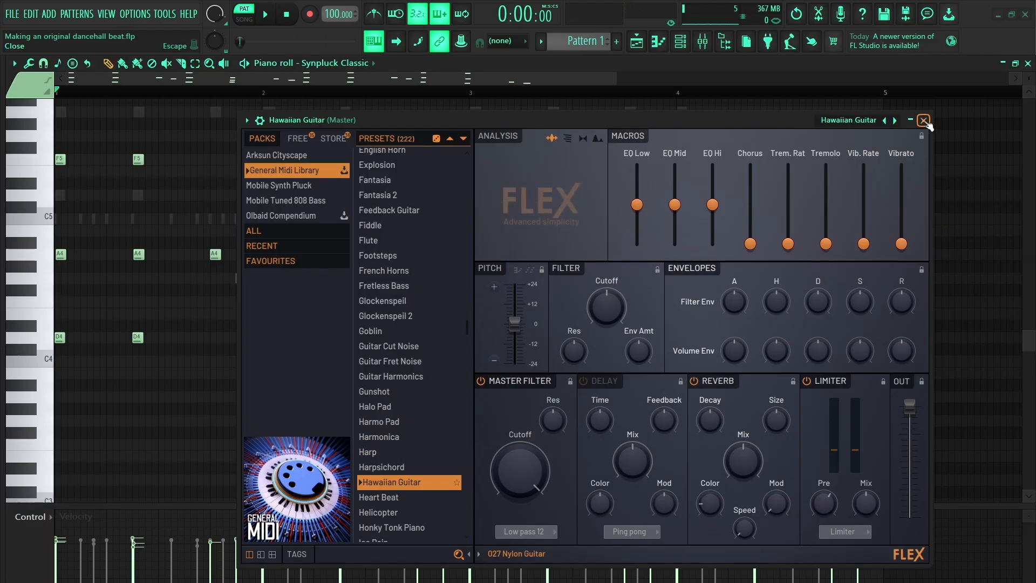
click(924, 121)
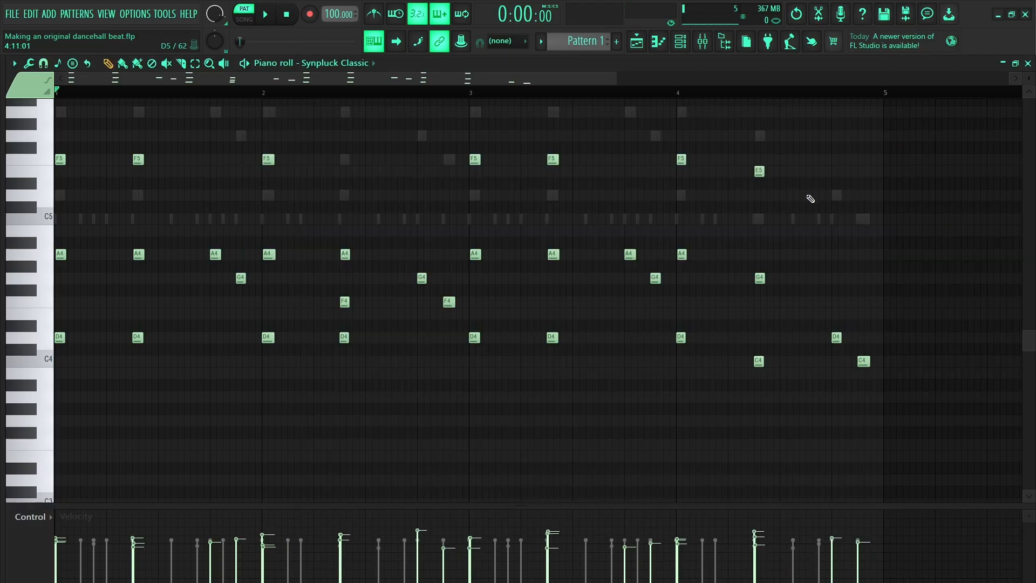
click(681, 41)
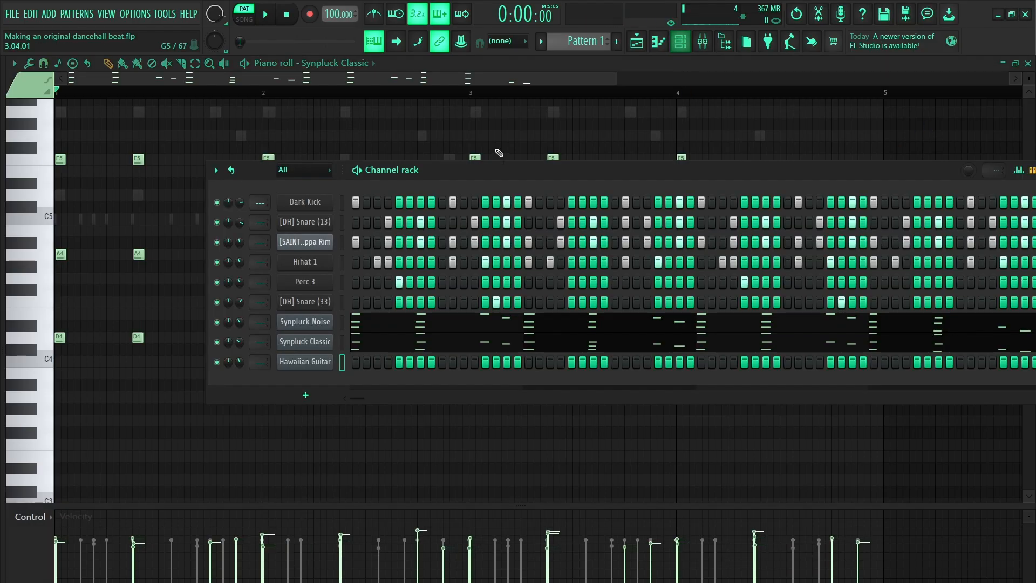
Step: Record a live Hawaiian Guitar melody around D5, D6, A5, G5 and E5 over the four-bar pattern, and stop recording
click(310, 18)
click(532, 426)
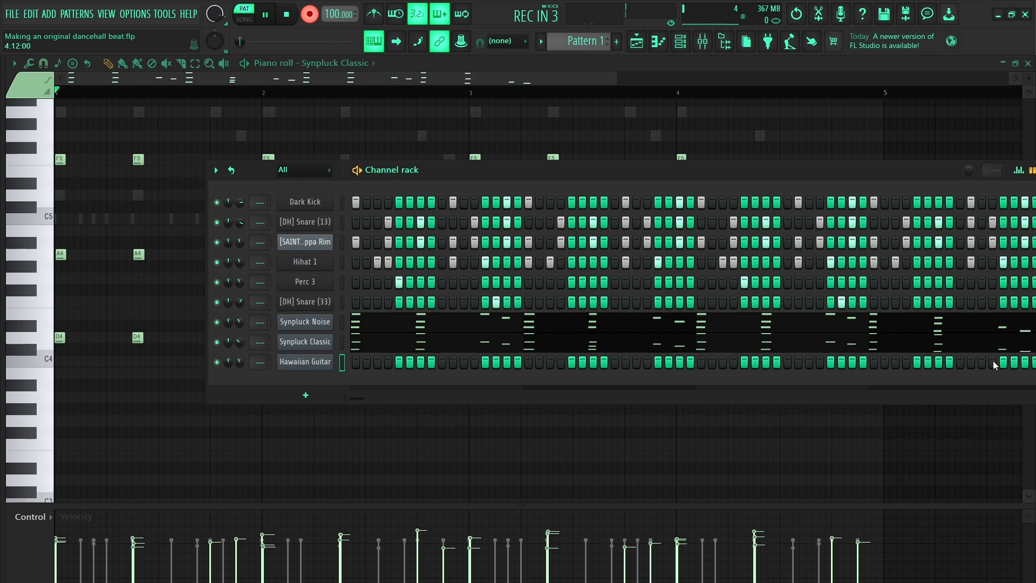
key(n)
key(n)
key(n)
key(n)
key(n)
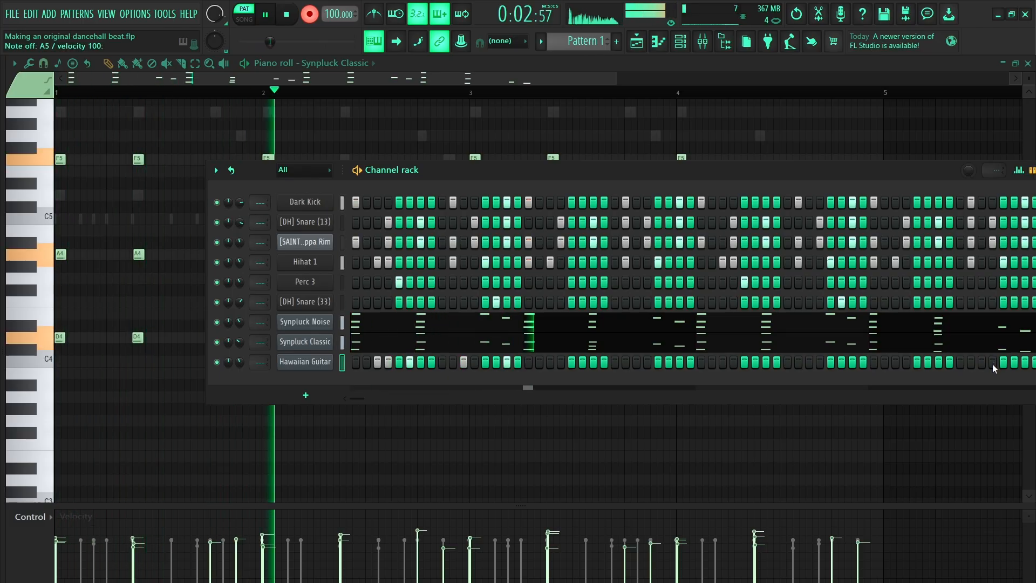
click(993, 363)
key(n)
key(n)
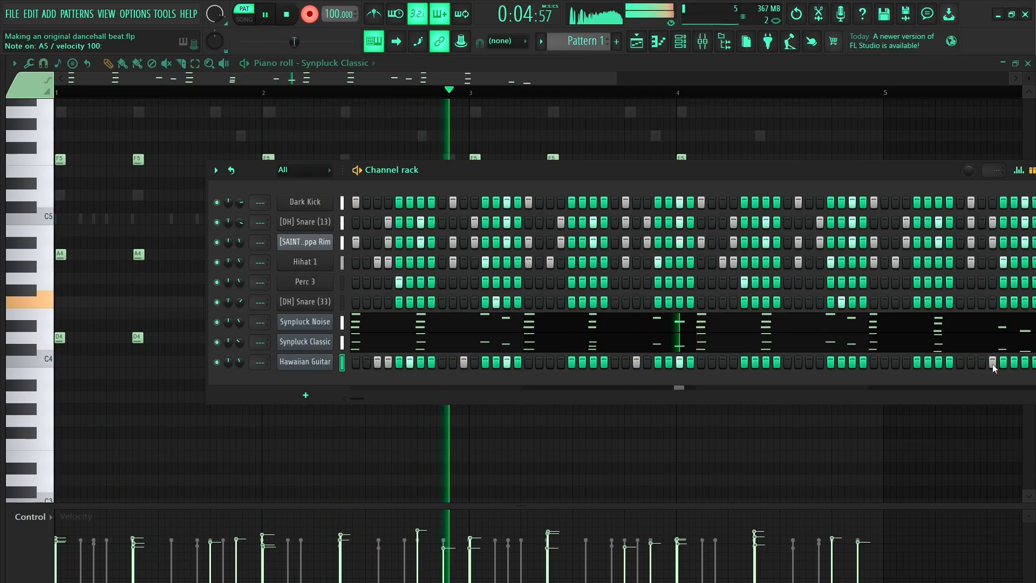
key(n)
key(n)
key(n)
key(b)
key(c)
key(space)
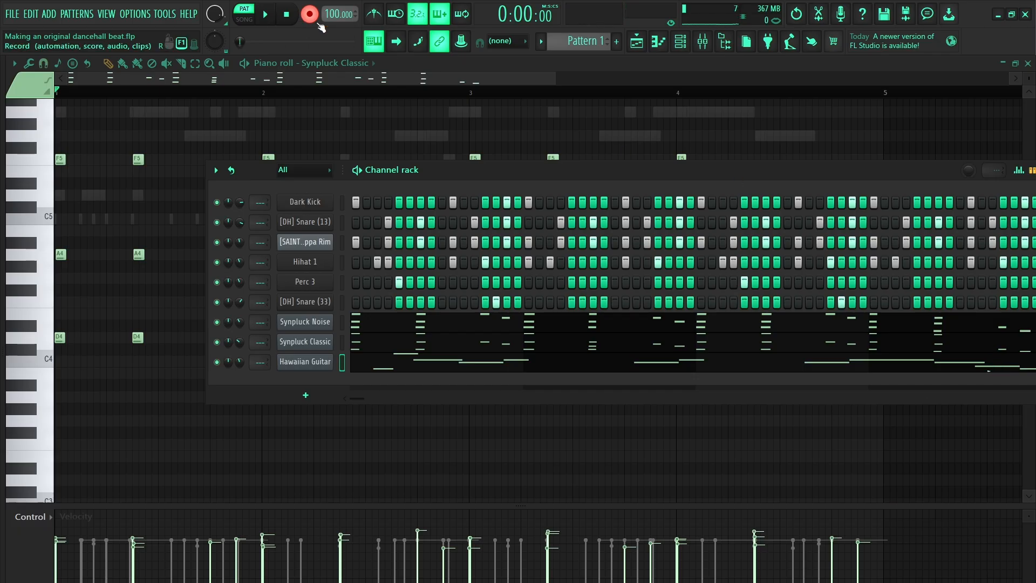
Step: Play back the Hawaiian Guitar recording with its piano roll open, and remove the stray short C5 note in bar 4
key(space)
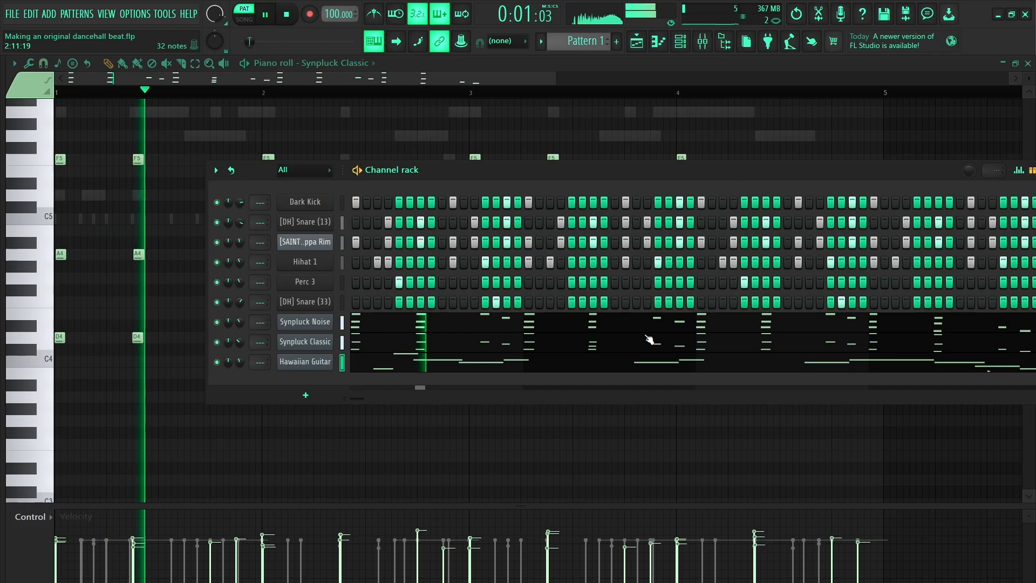
click(430, 365)
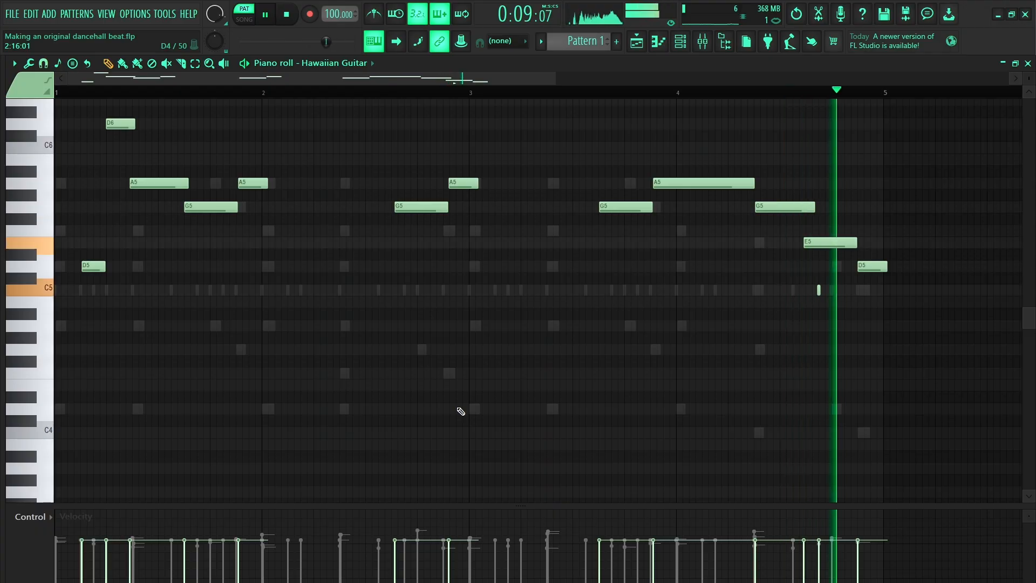
key(space)
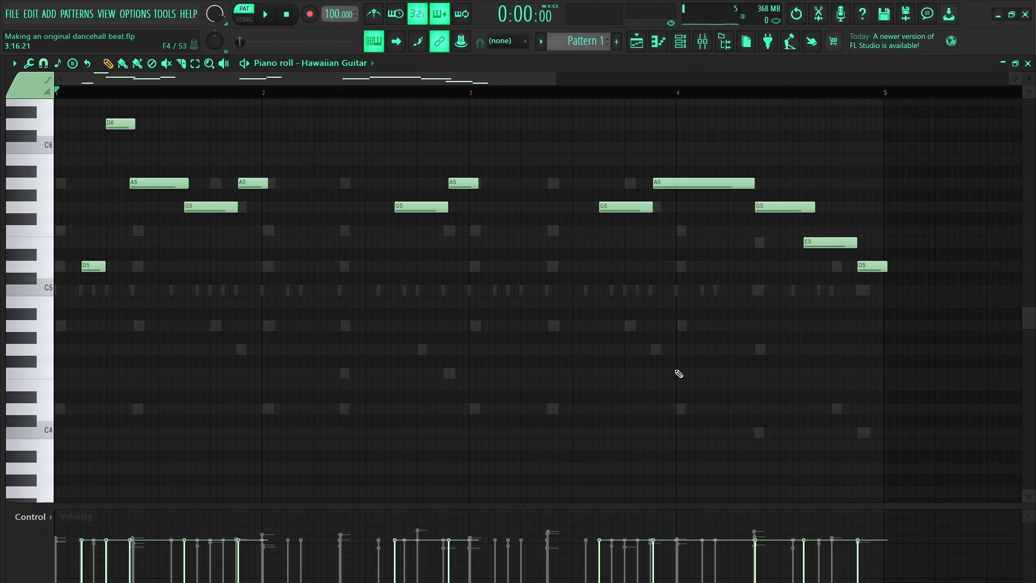
Step: Quantize the recorded melody, trim the last D5 note to end within bar 4, and audition the result
key(ctrl+q)
click(586, 422)
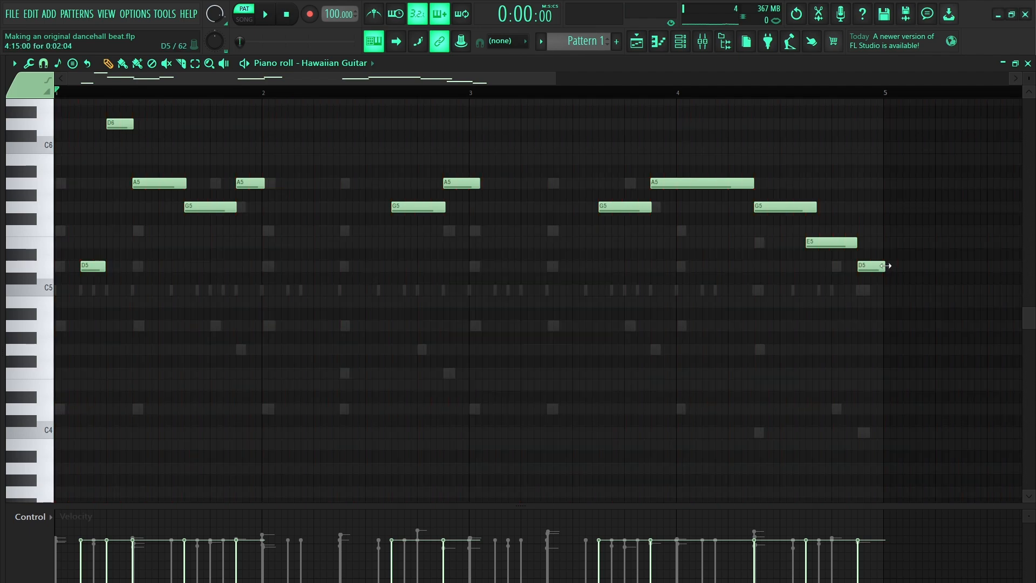
key(space)
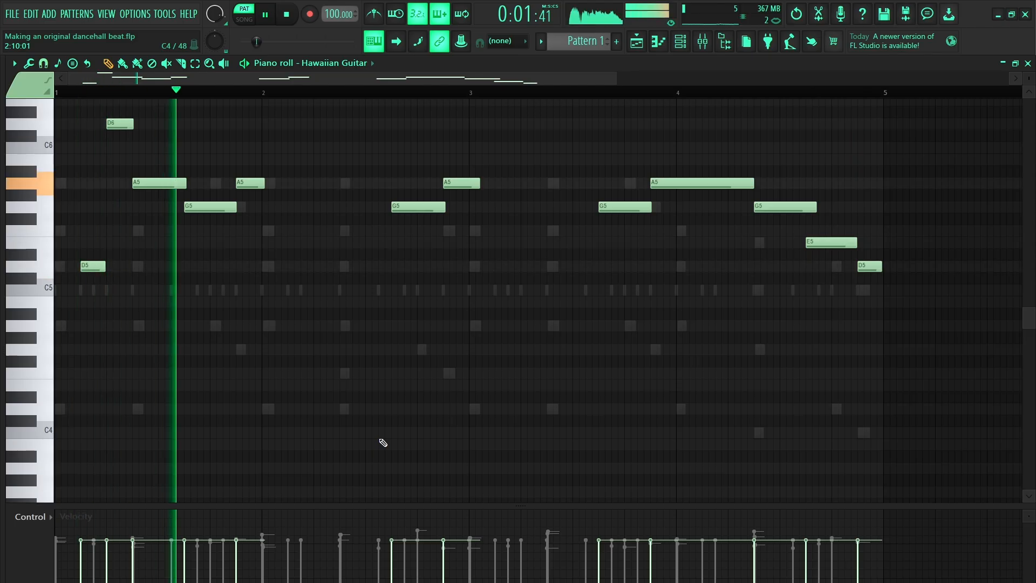
key(space)
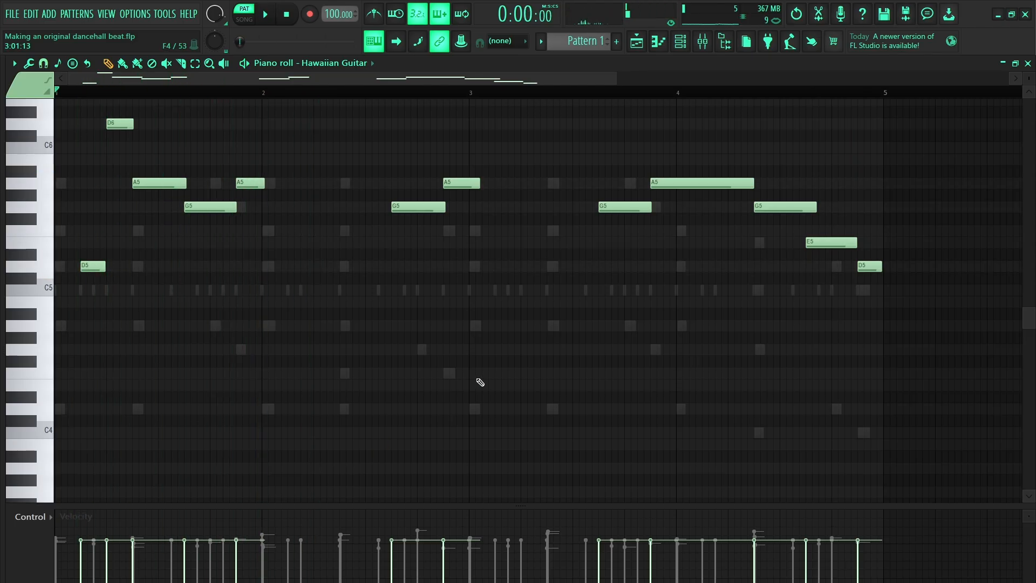
Step: Randomize the melody notes' velocity by 16% with bipolar levels, play the pattern and clear the time selection's note selection
key(alt+r)
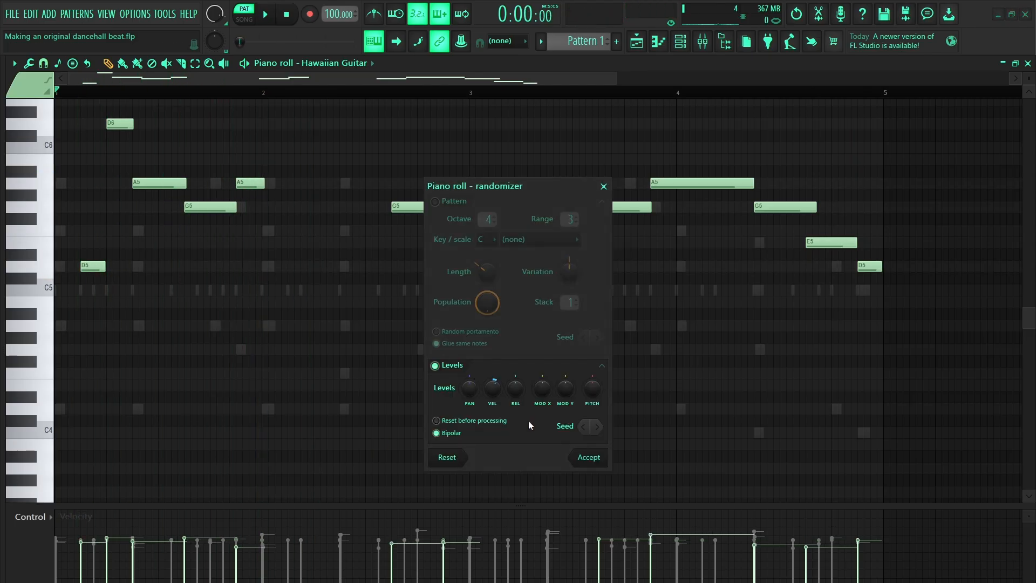
drag(489, 398, 490, 395)
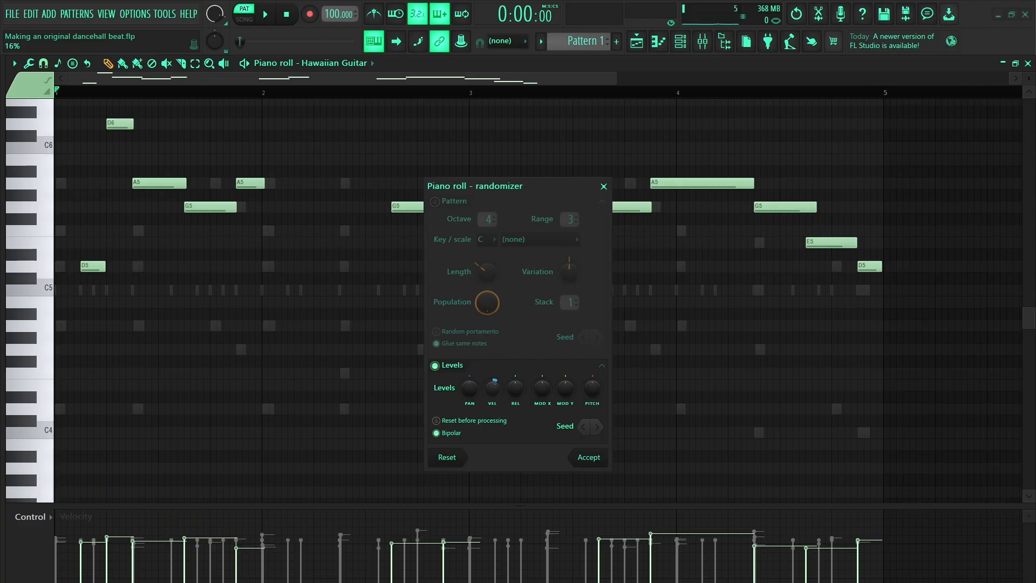
click(587, 458)
key(space)
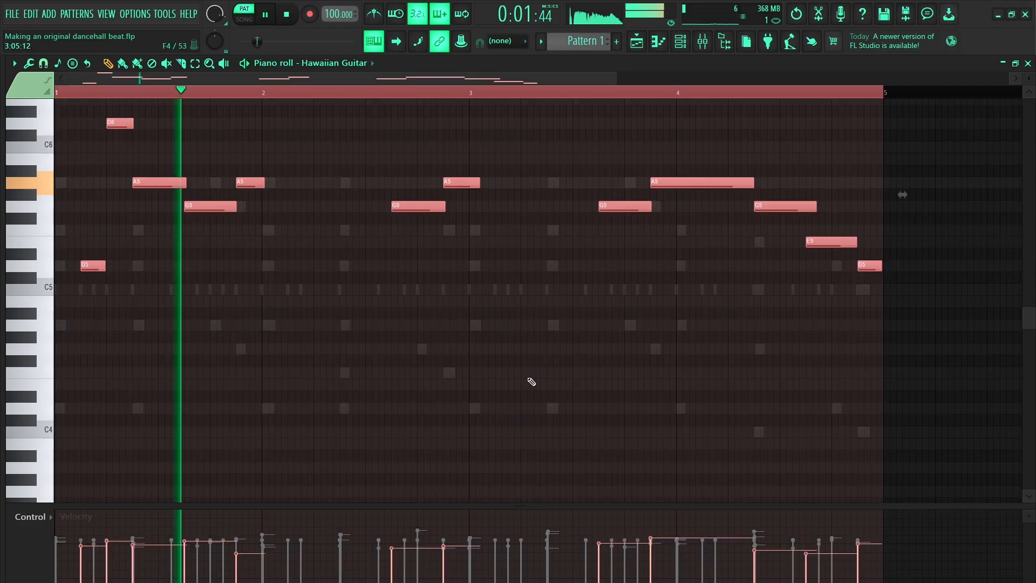
ctrl+click(532, 386)
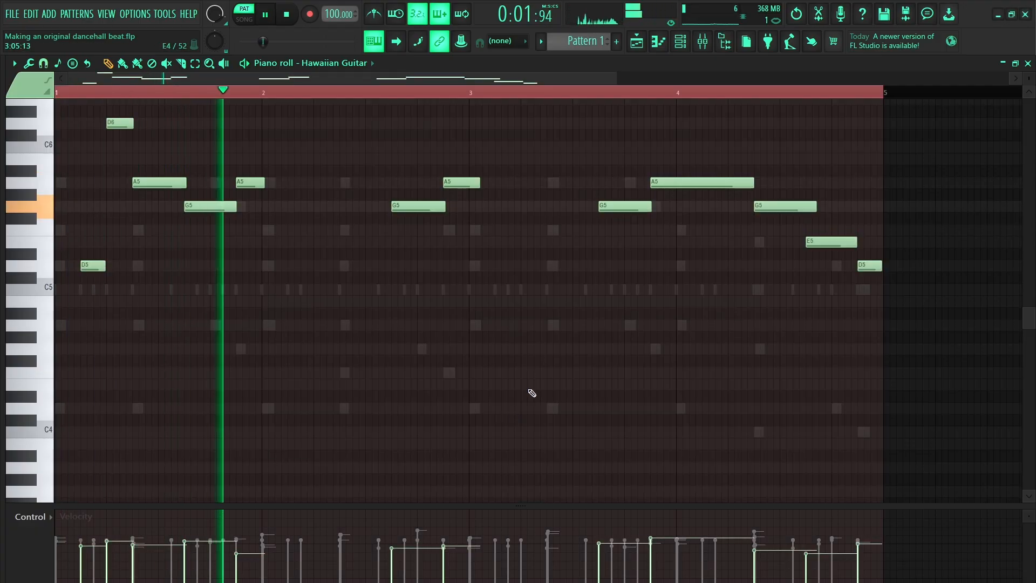
Step: Load the [SAINT6] Spinz 808 sample into a new channel, enable its volume envelope and open its piano roll
click(659, 43)
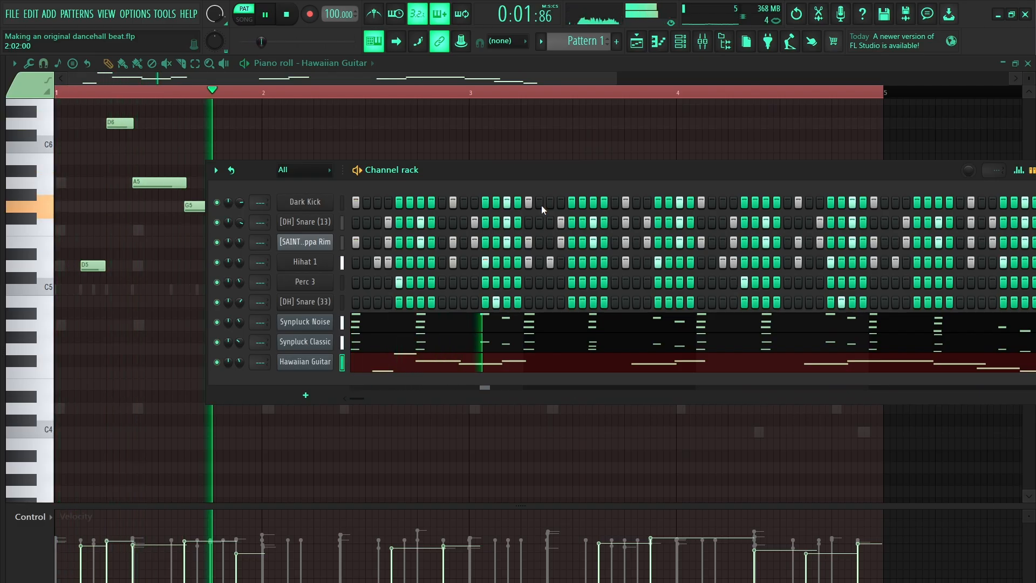
key(space)
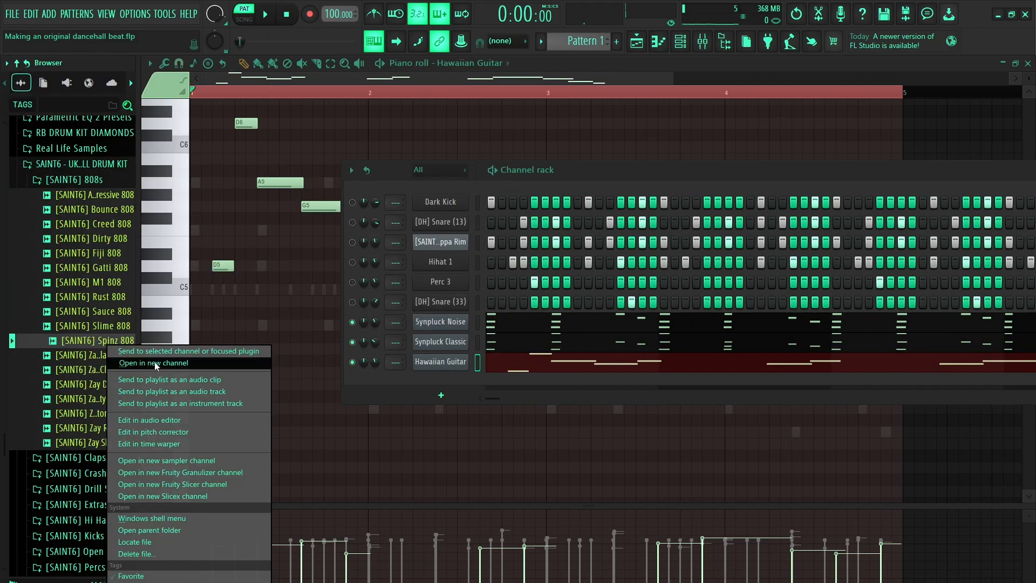
click(182, 362)
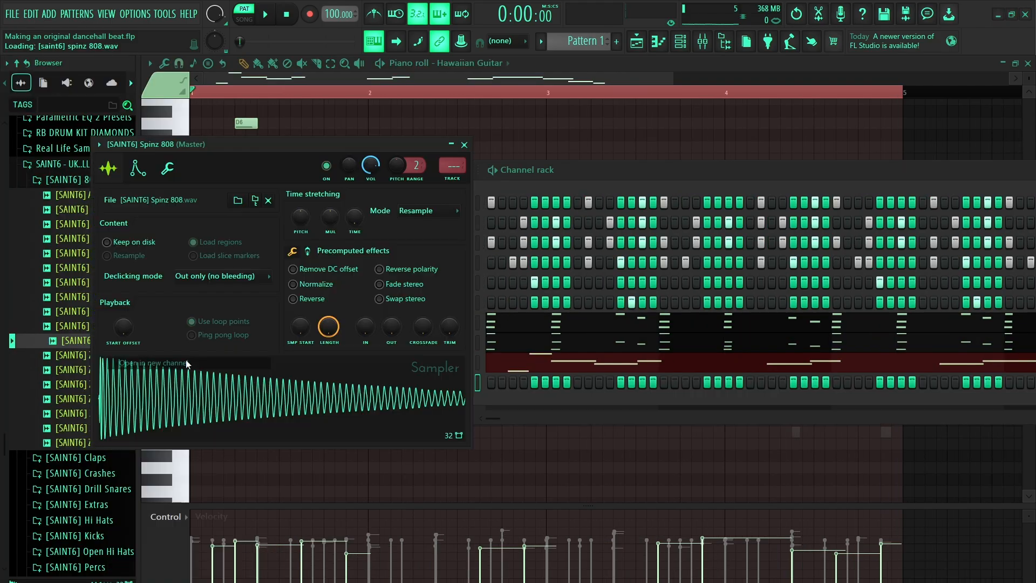
click(138, 169)
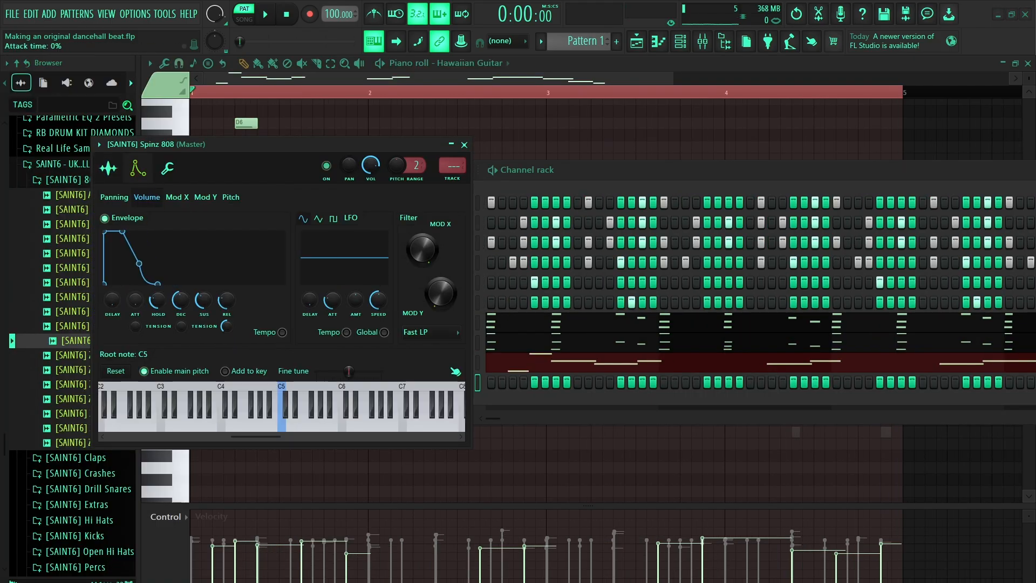
key(F7)
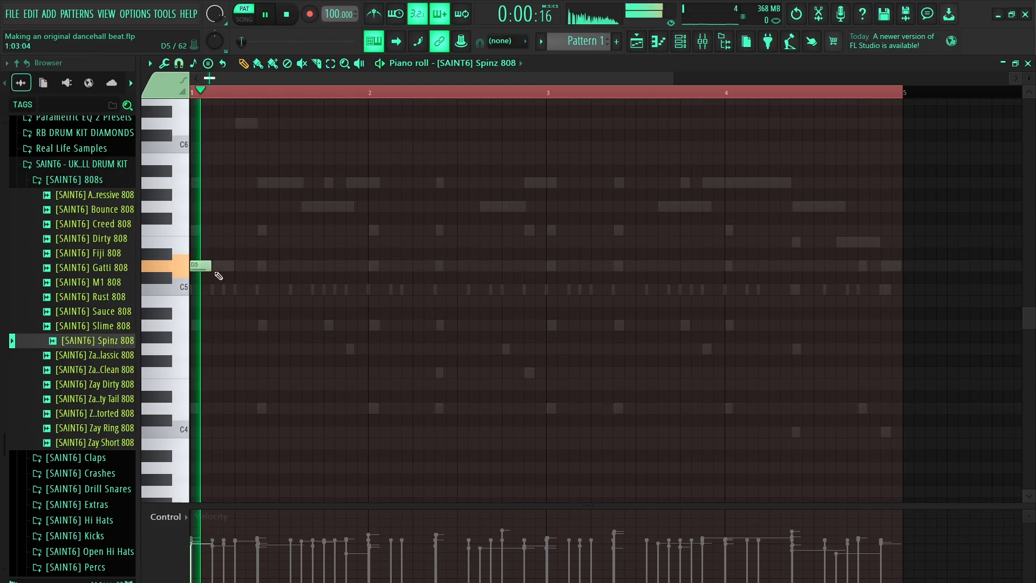
Step: Draw two back-to-back D5 notes for the 808 at the start of bar 1, each about three steps long
drag(210, 268, 222, 270)
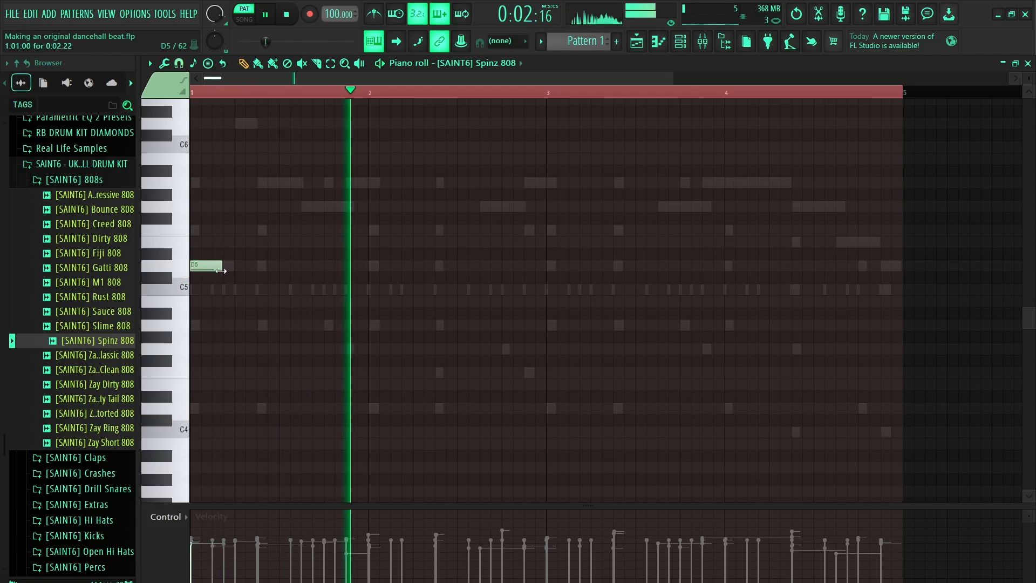
key(space)
click(225, 268)
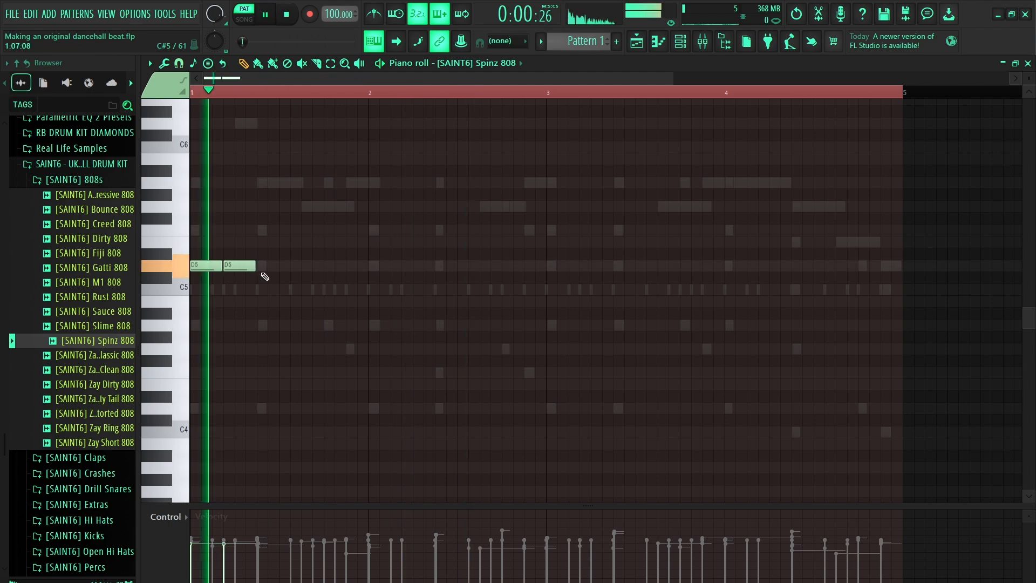
key(space)
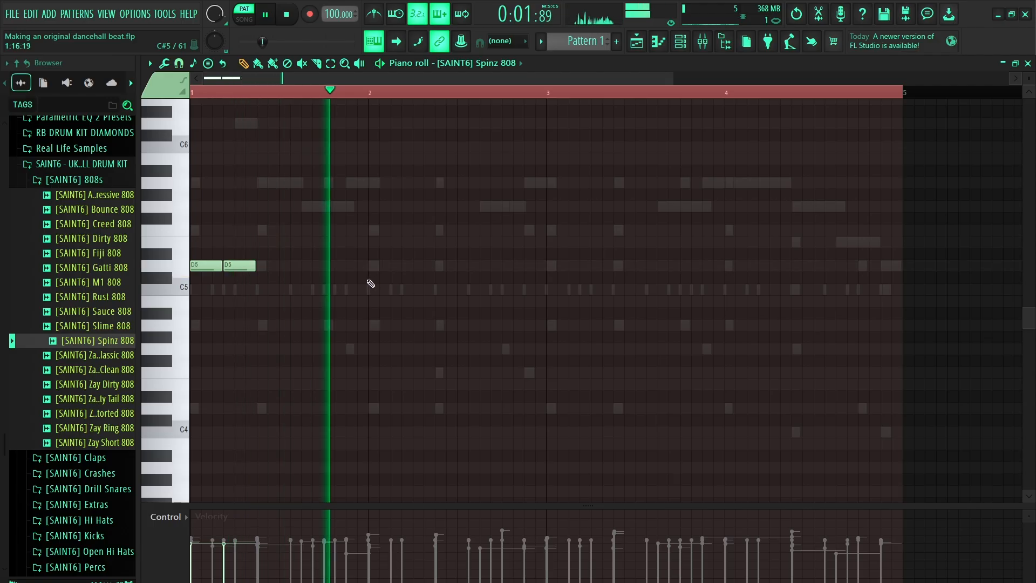
Step: Set the piano roll snap to Cell and add two back-to-back D5 notes, each about three steps long, from bar 2
click(179, 63)
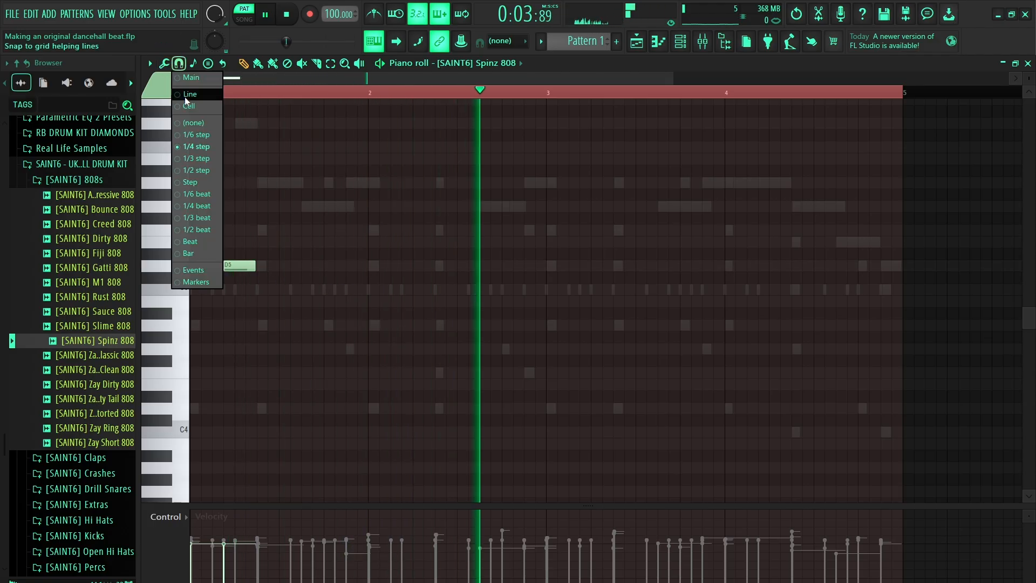
click(194, 107)
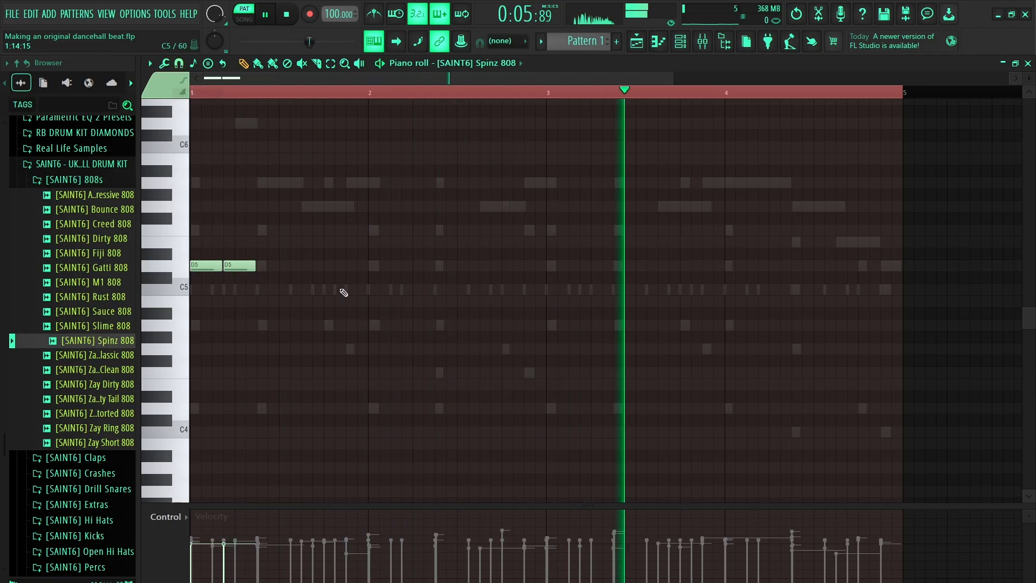
click(371, 266)
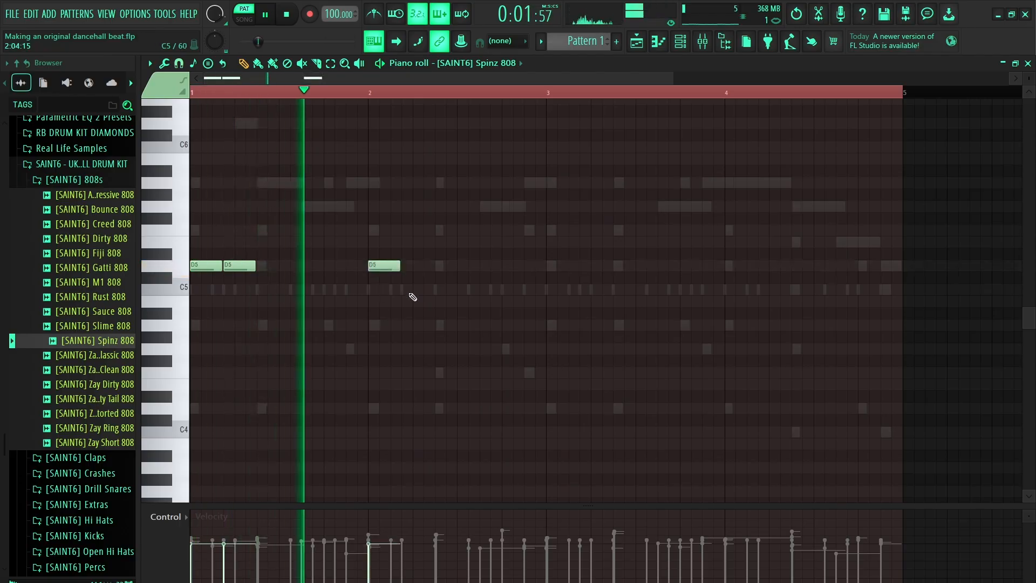
click(414, 276)
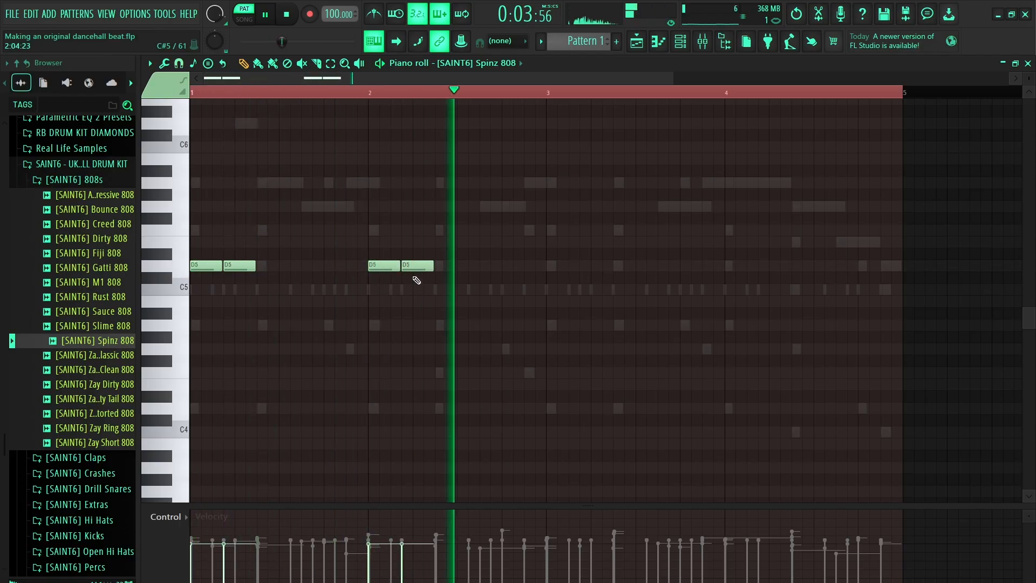
key(space)
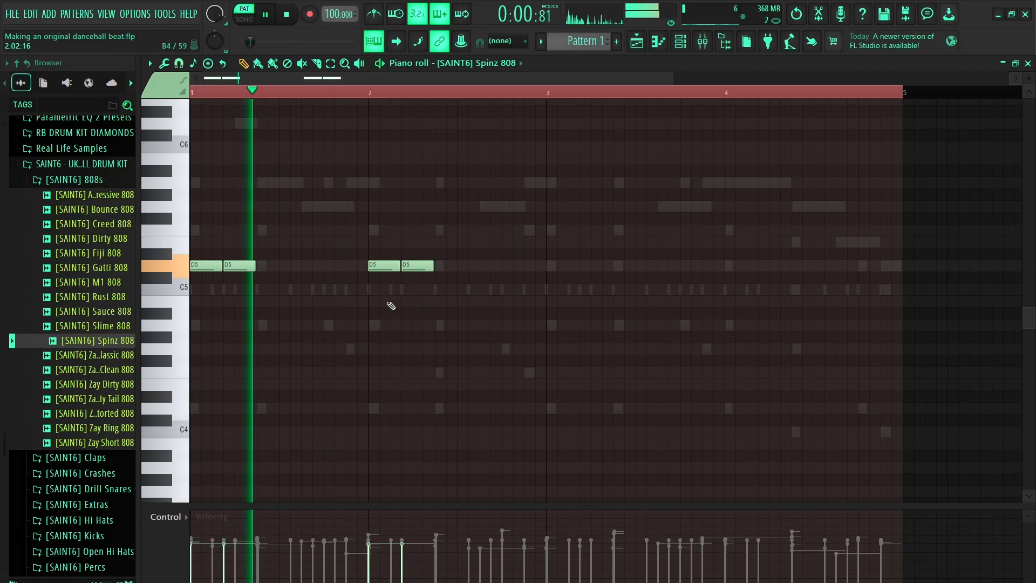
Step: Add a one-beat D5 note on beat 4 of bar 1 with a short D6 slide note above its start
click(328, 268)
scroll(331, 289, up, 3)
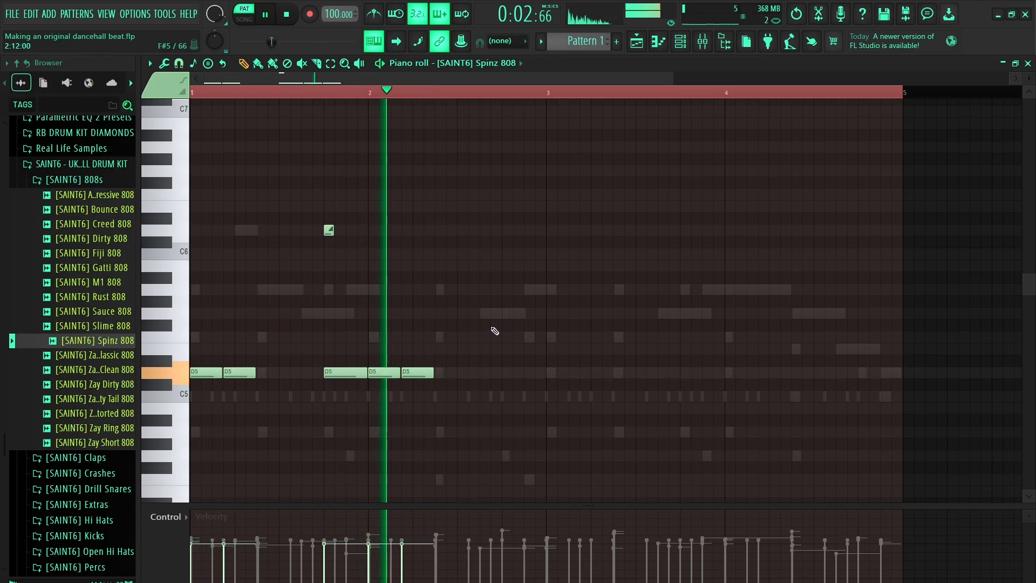
key(space)
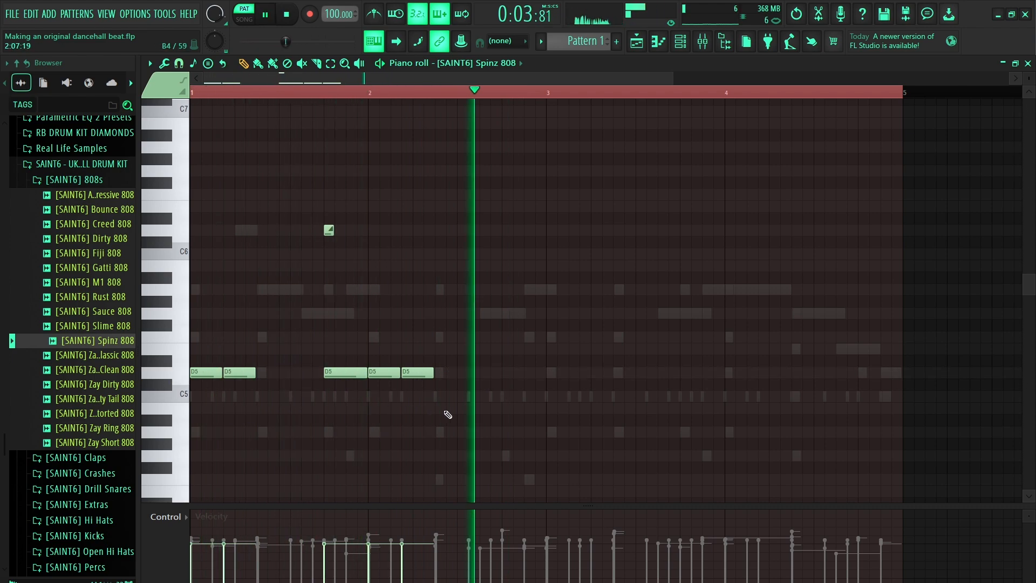
Step: Fill beat 4 of bar 2 with two half-beat notes, a D5 followed by an F5
click(506, 374)
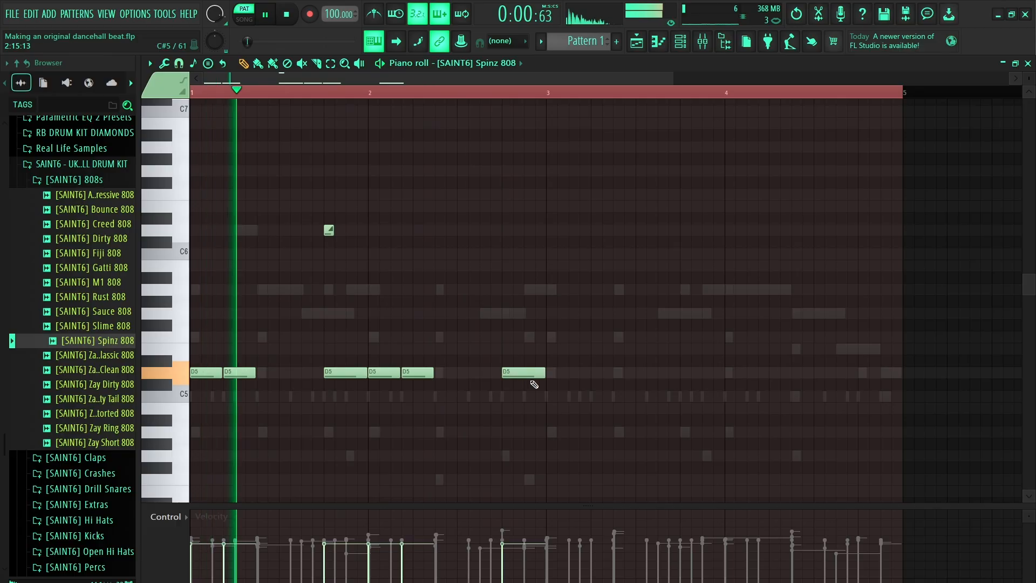
drag(542, 373, 521, 374)
click(528, 373)
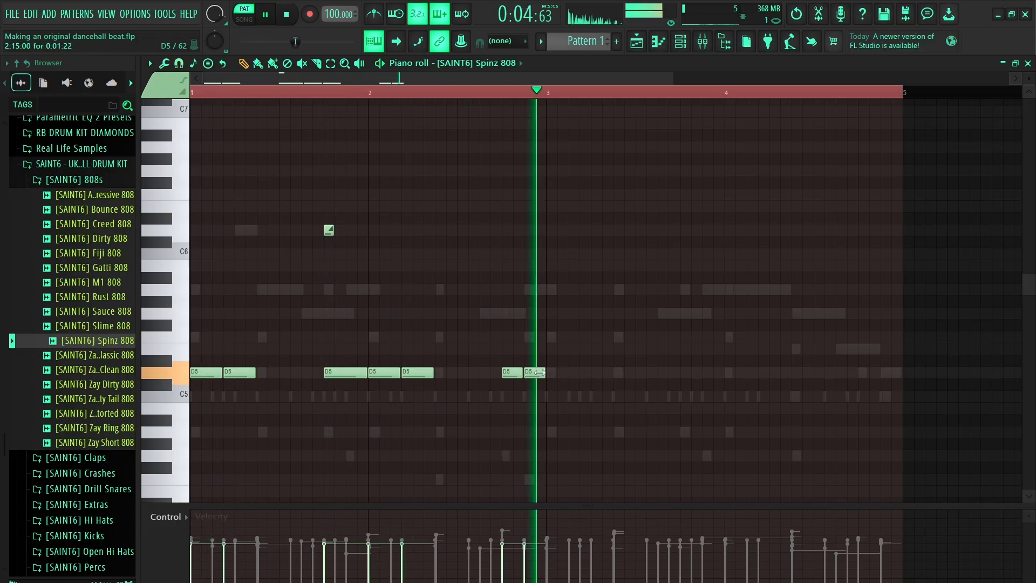
key(space)
click(537, 373)
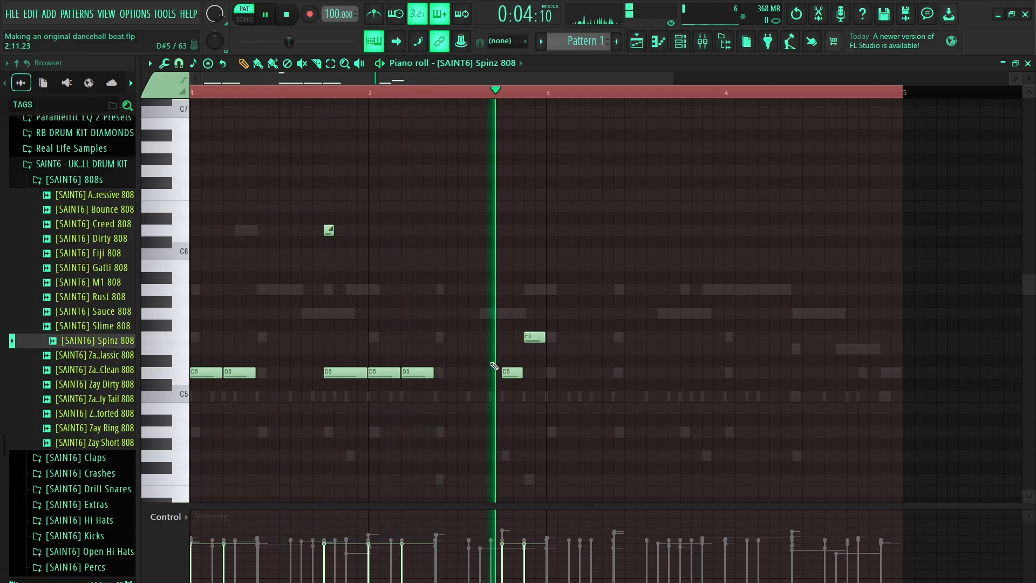
Step: Duplicate the whole two-bar 808 phrase, including its slide note, into bars 3 and 4
key(space)
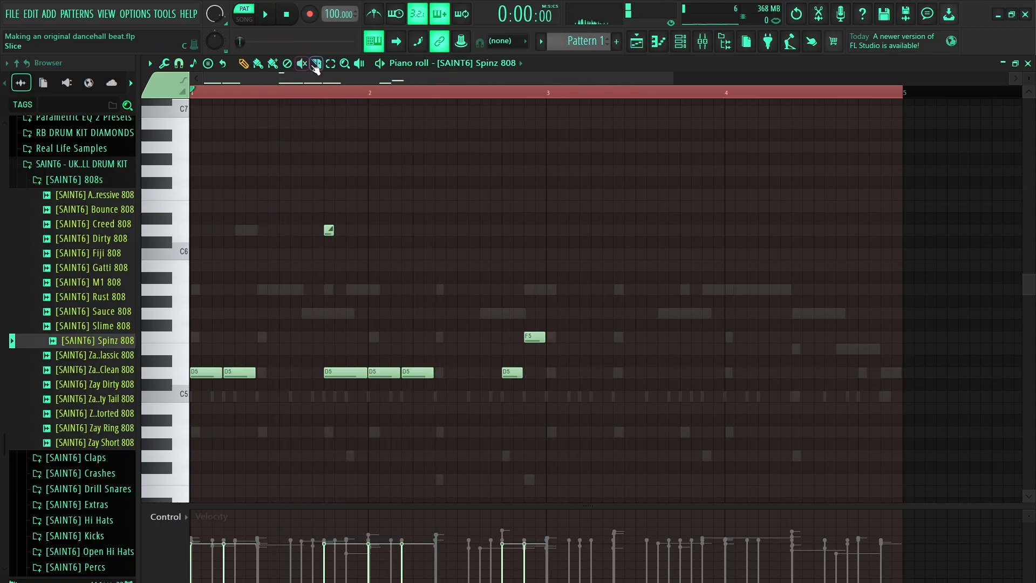
drag(579, 188, 82, 535)
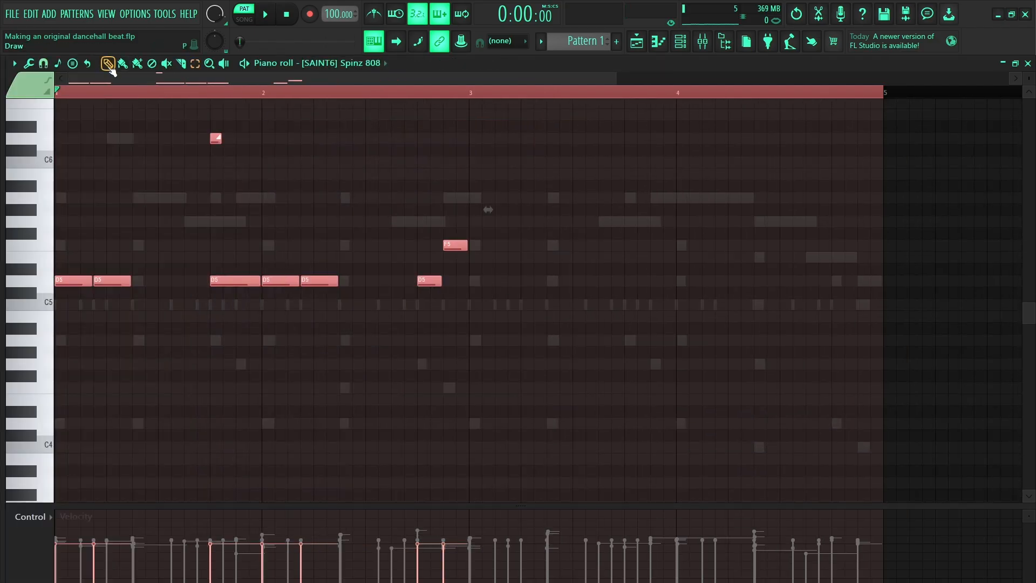
drag(115, 280, 655, 281)
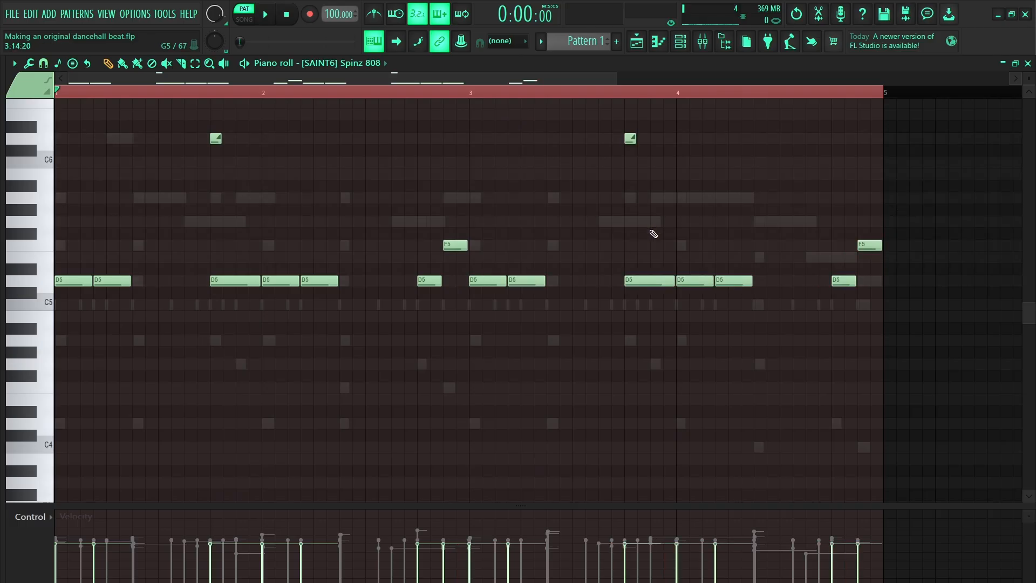
scroll(592, 398, up, 4)
key(space)
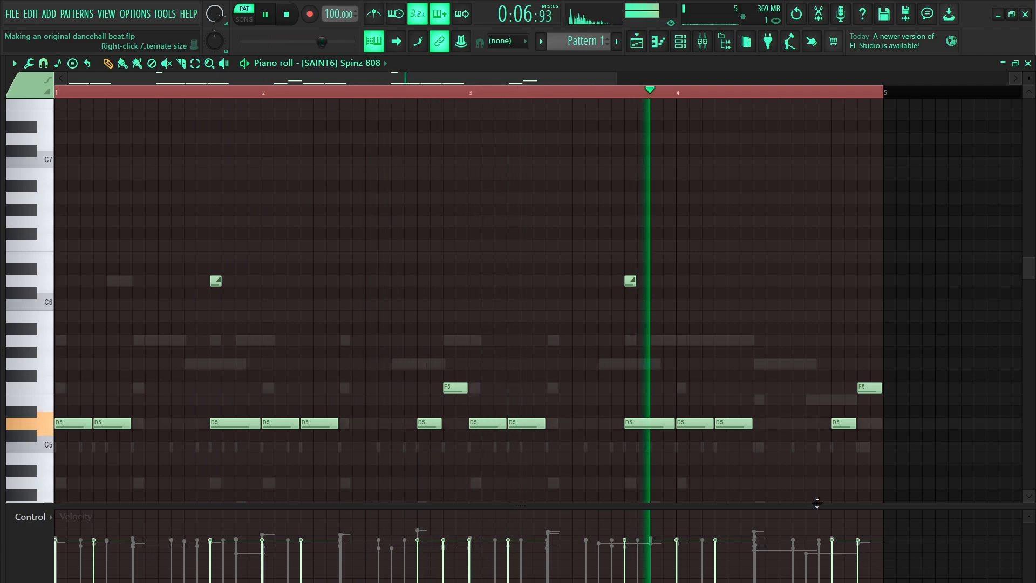
Step: Add a C5 note about six steps long in bar 4, between the D5 run and the closing D5 note
key(space)
scroll(826, 419, down, 4)
key(space)
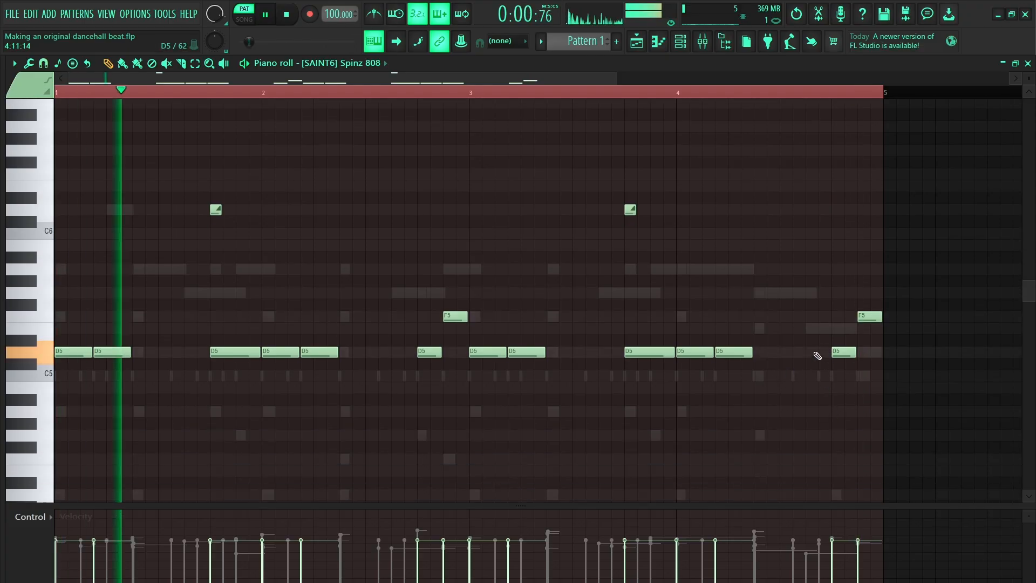
scroll(818, 356, down, 2)
scroll(814, 419, down, 2)
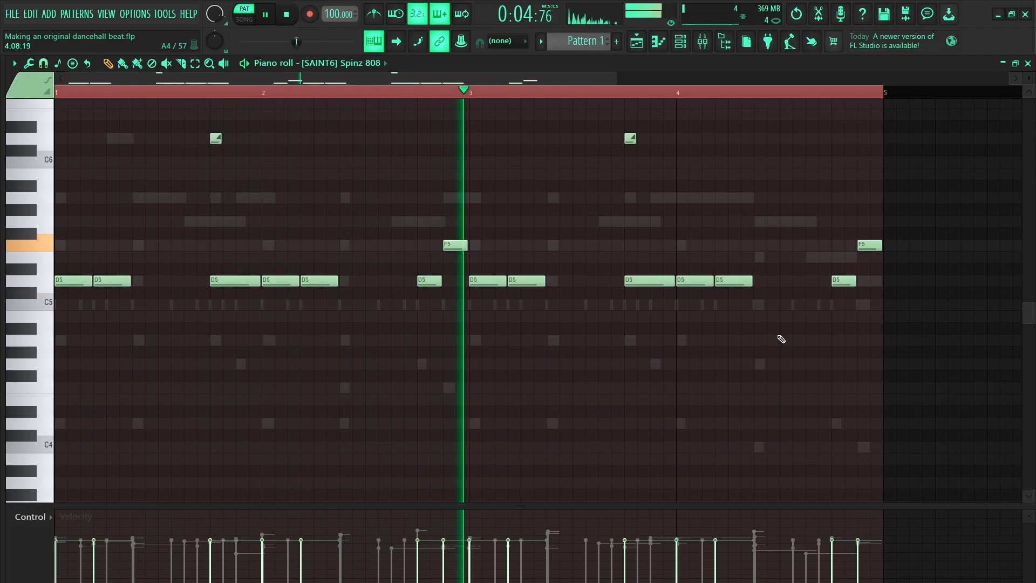
click(760, 304)
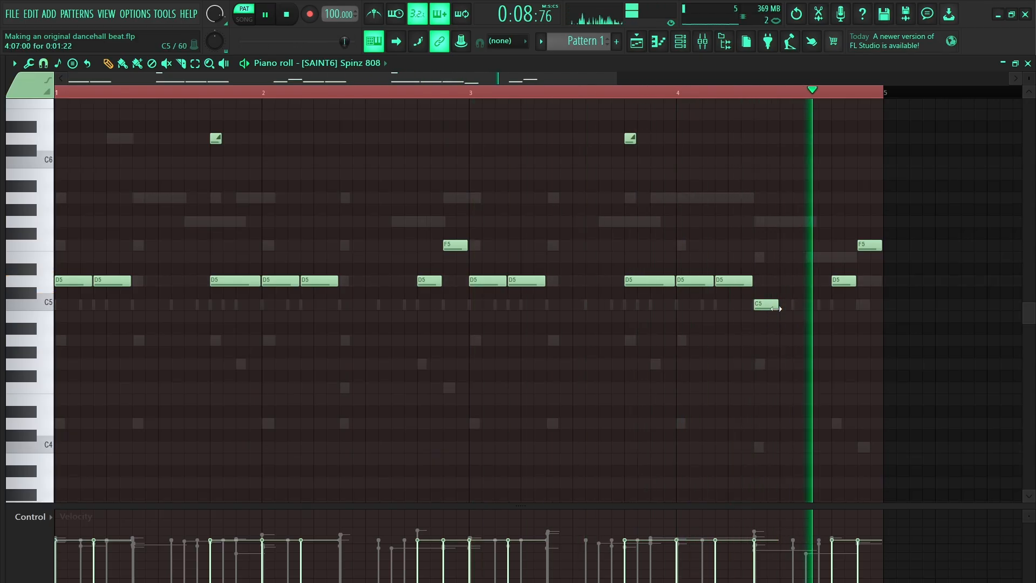
drag(804, 319, 826, 329)
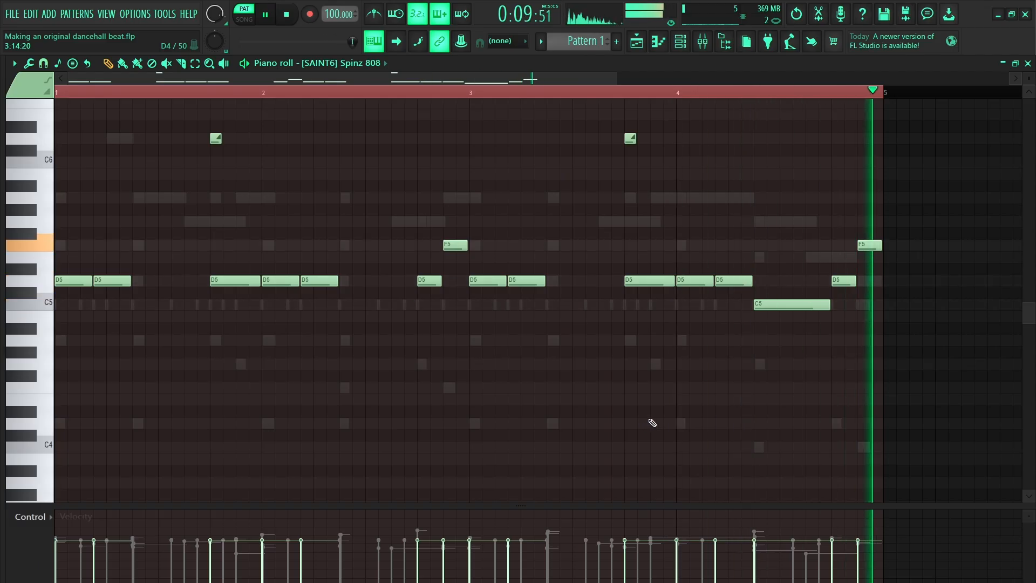
Step: Show the channel rack and unmute the Hihat 1, Perc 3 and [DH] Snare (33) channels
click(680, 42)
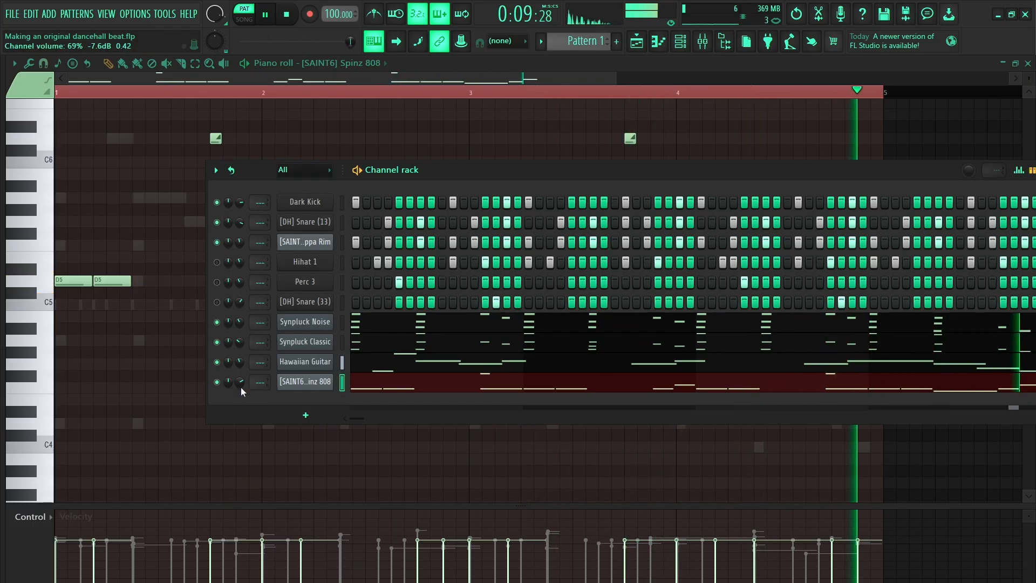
click(216, 262)
click(217, 282)
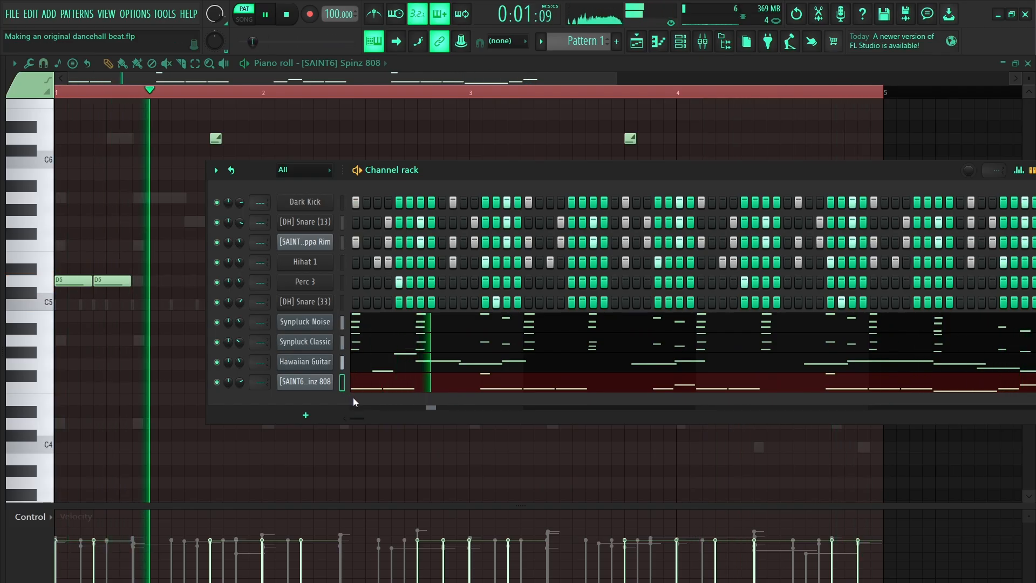
Step: Return to the Spinz 808 notes and add a three-step D5 note leading into beat 4 of bars 1, 2 and 3
click(398, 388)
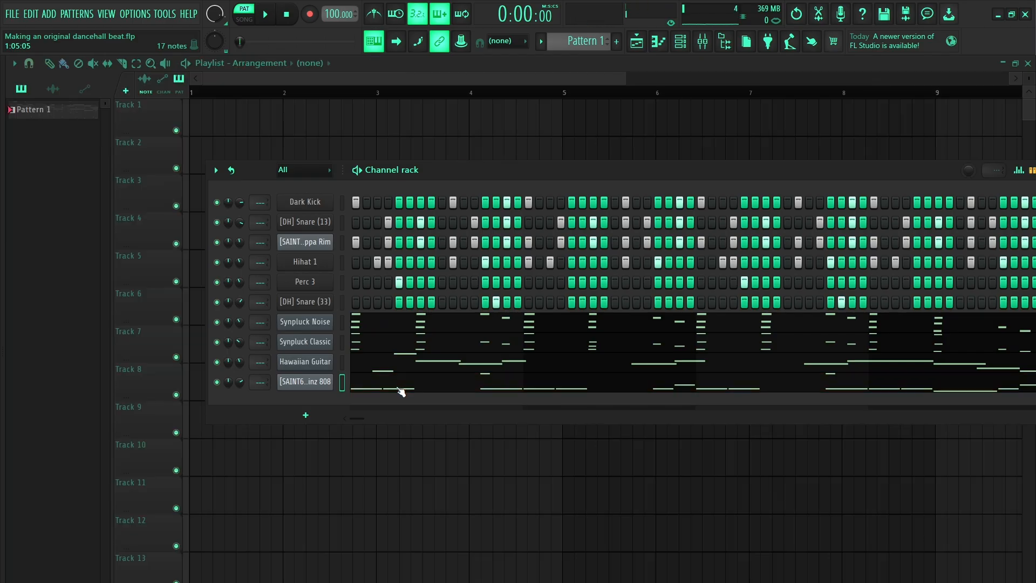
click(398, 388)
scroll(200, 341, up, 3)
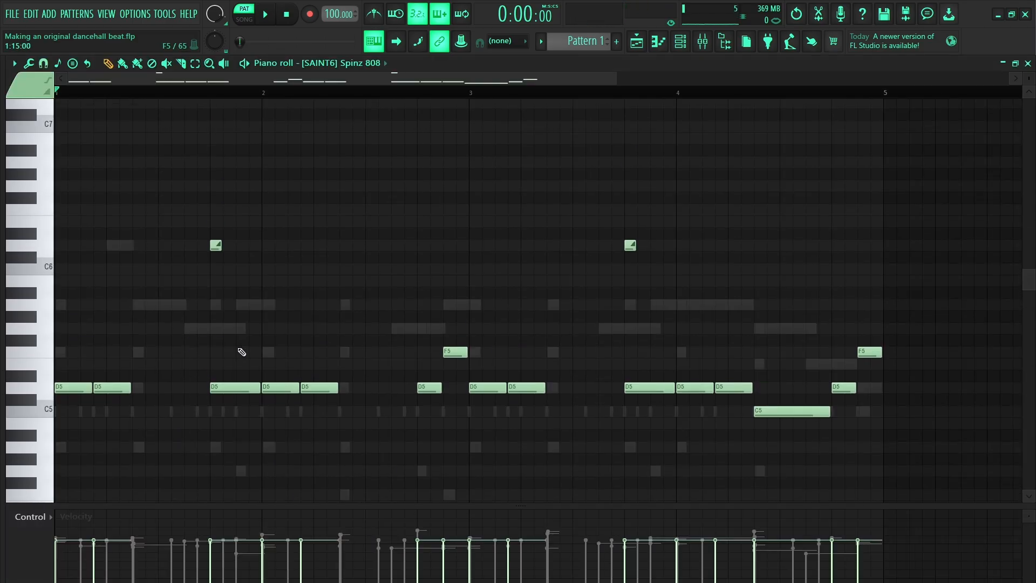
key(space)
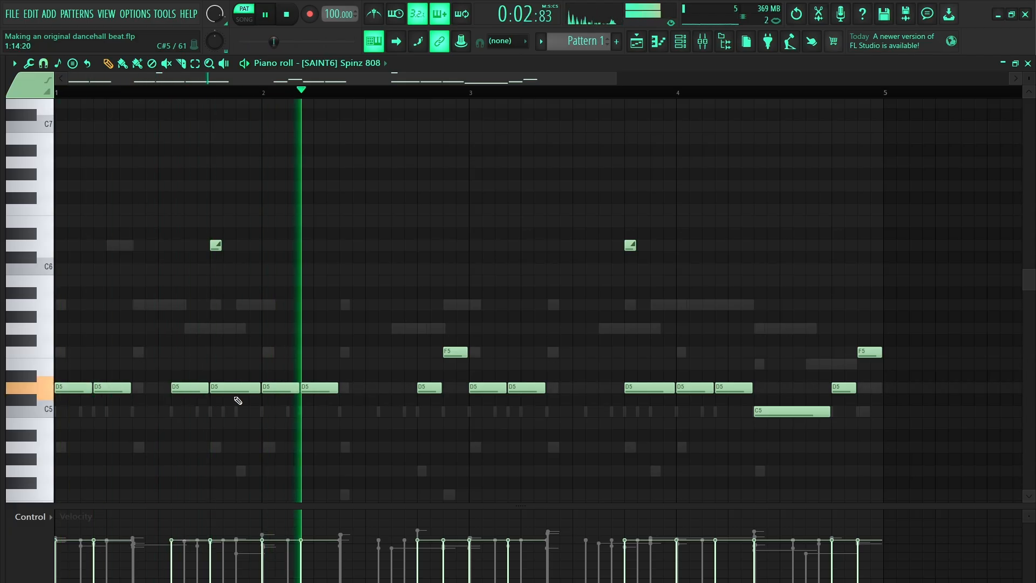
key(space)
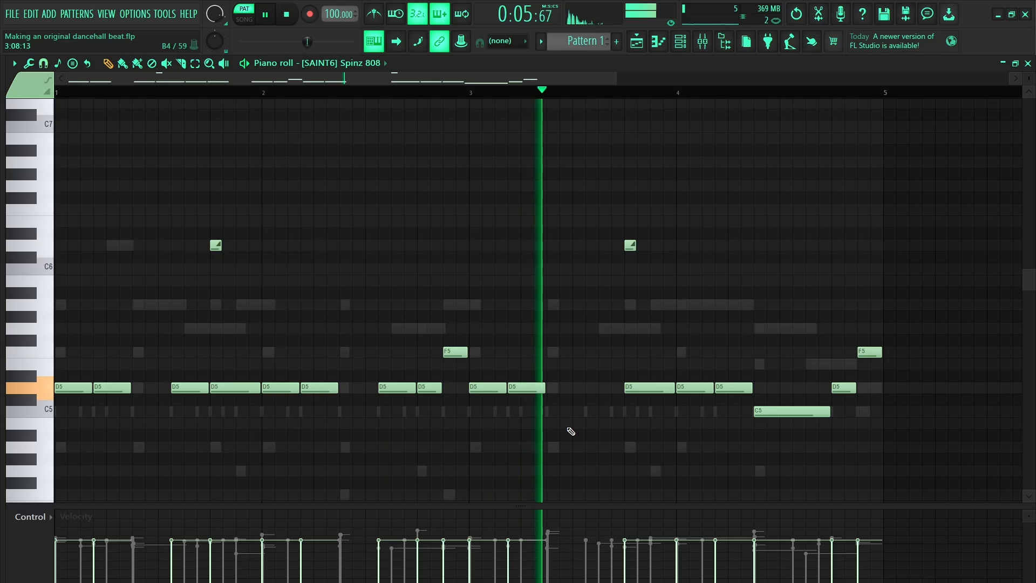
click(588, 390)
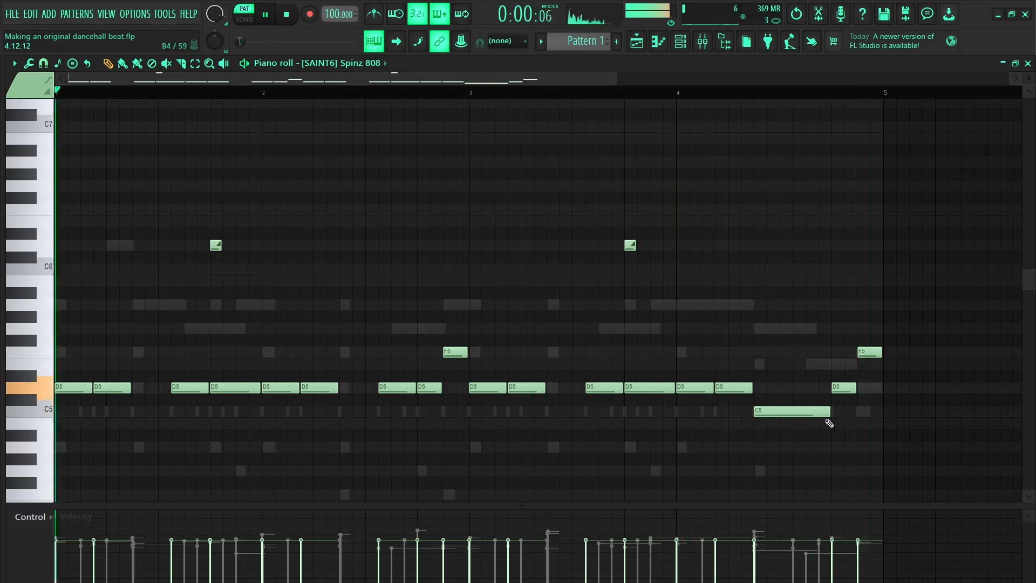
Step: Shorten the long C5 note in bar 4 to three steps and add a second three-step C5 note right after it
drag(826, 416, 792, 413)
click(810, 412)
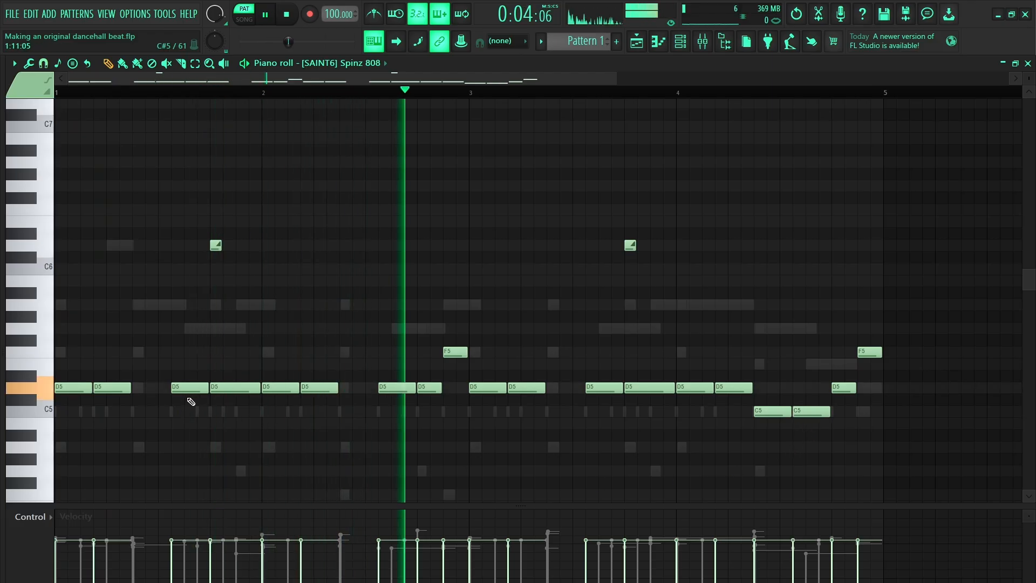
key(space)
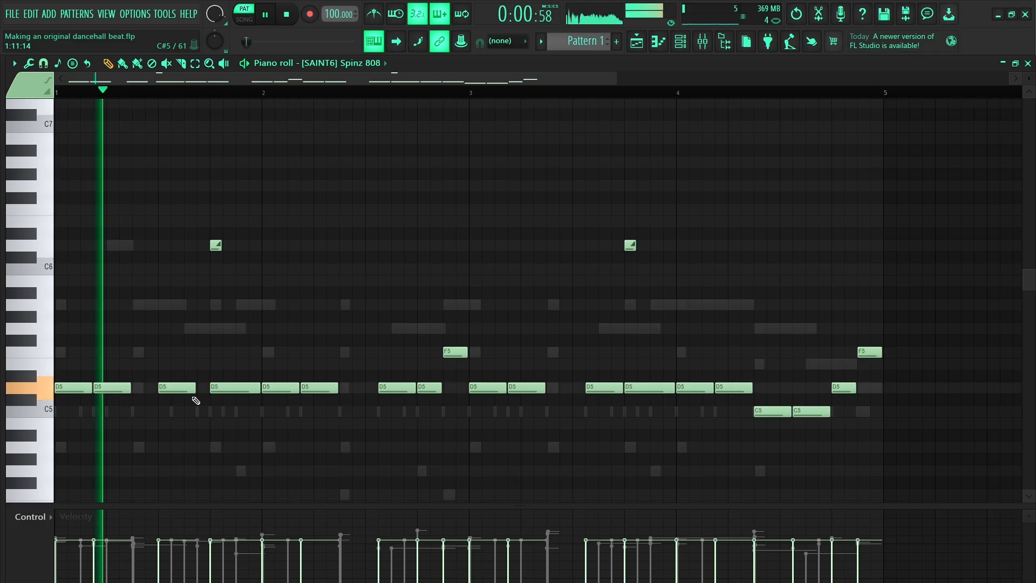
key(space)
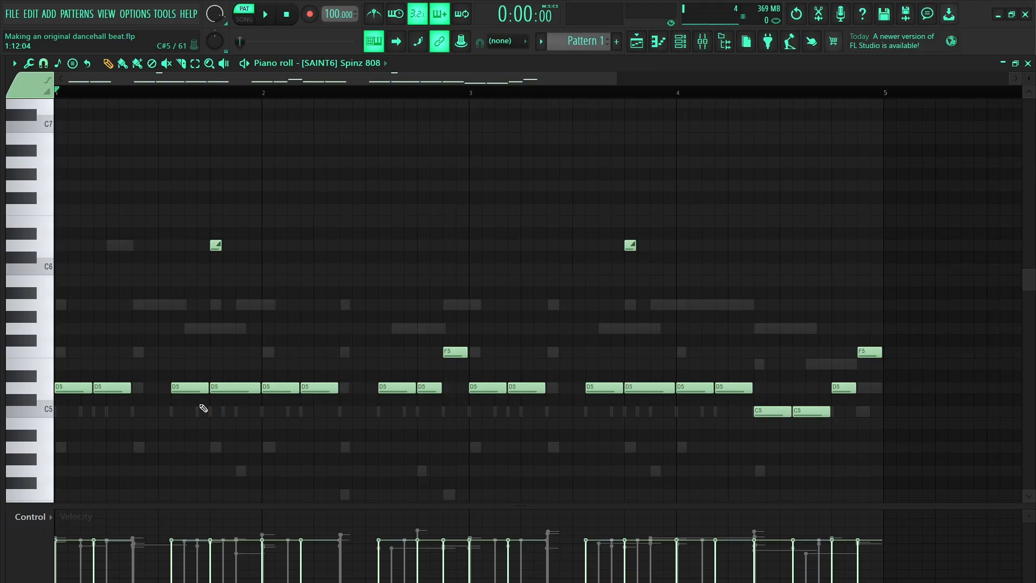
Step: Bring up the channel rack and save the project
click(681, 43)
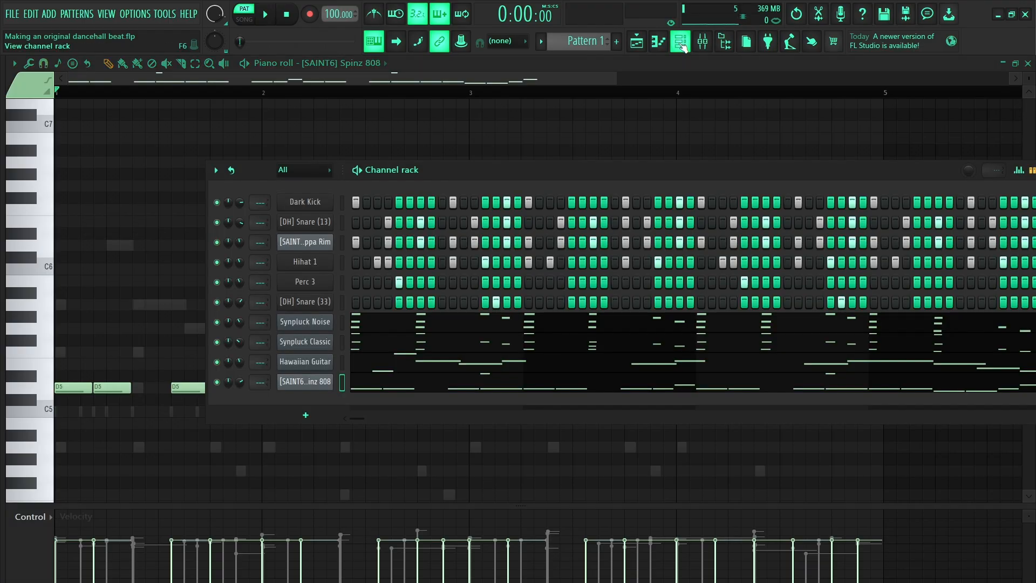
click(12, 14)
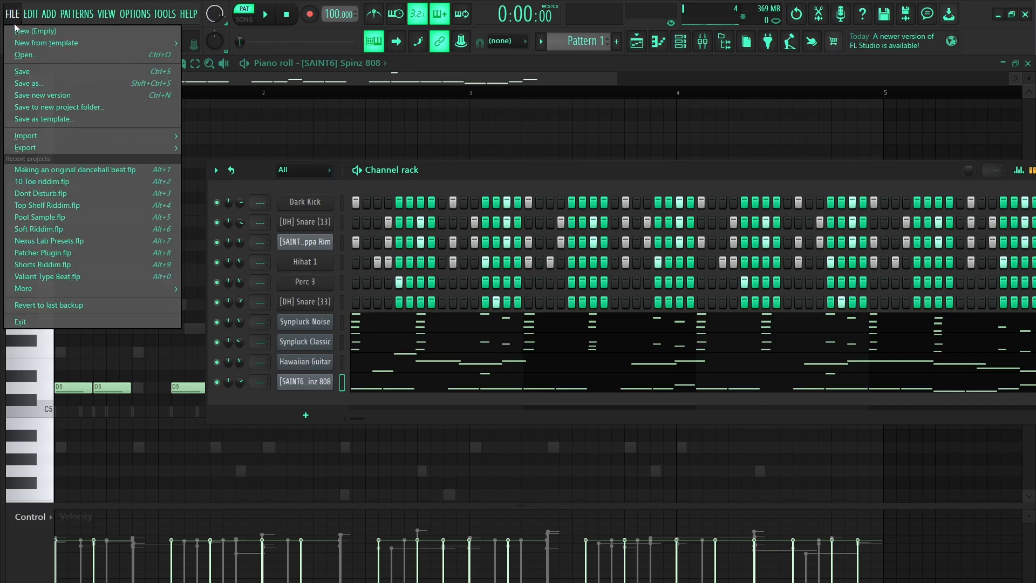
click(21, 72)
Step: Reposition the channel rack window and play the full pattern back
drag(485, 182, 456, 157)
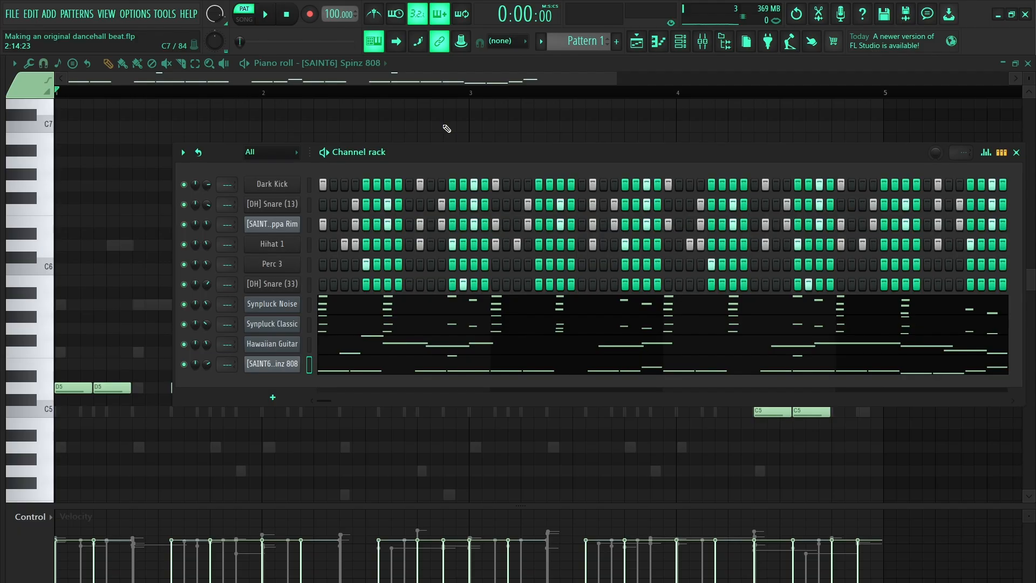
drag(448, 146, 558, 140)
key(space)
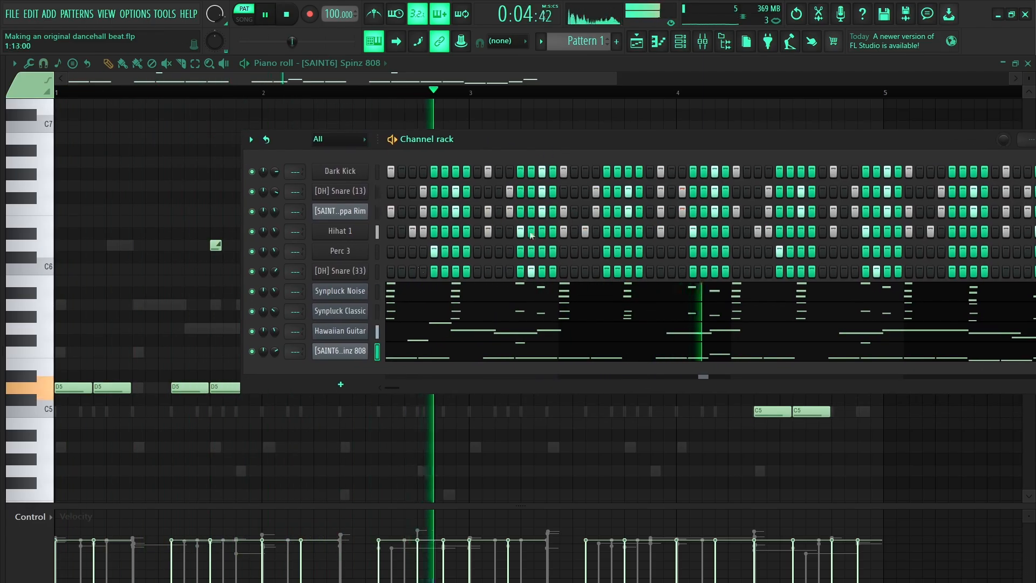
key(space)
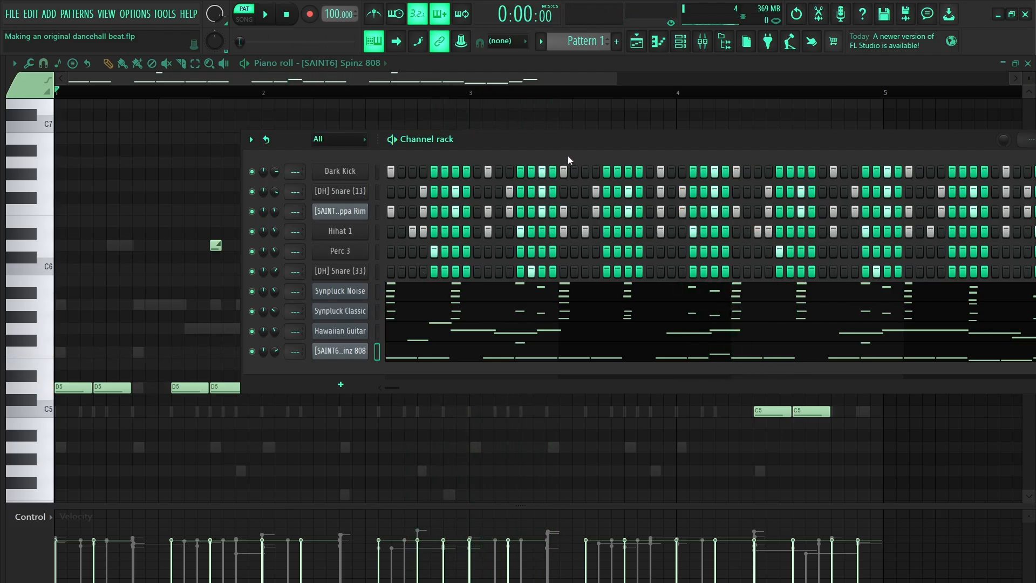
mouse_move(542, 139)
mouse_down()
mouse_move(501, 154)
mouse_move(539, 133)
mouse_up()
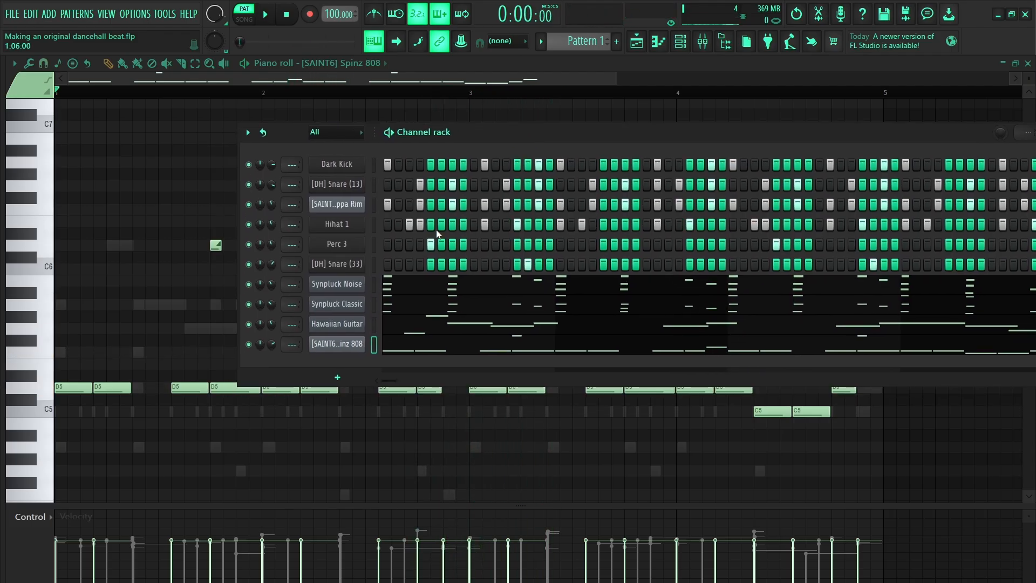
Step: Solo Synpluck Noise, bring Synpluck Classic back in, and lower the Synpluck Noise volume to about 32%
right_click(251, 291)
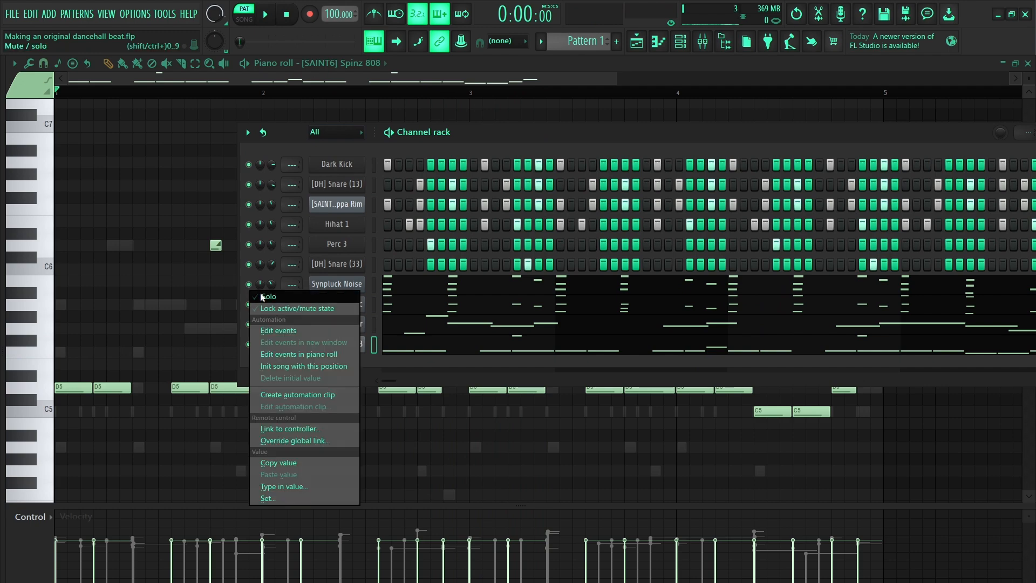
click(262, 296)
key(space)
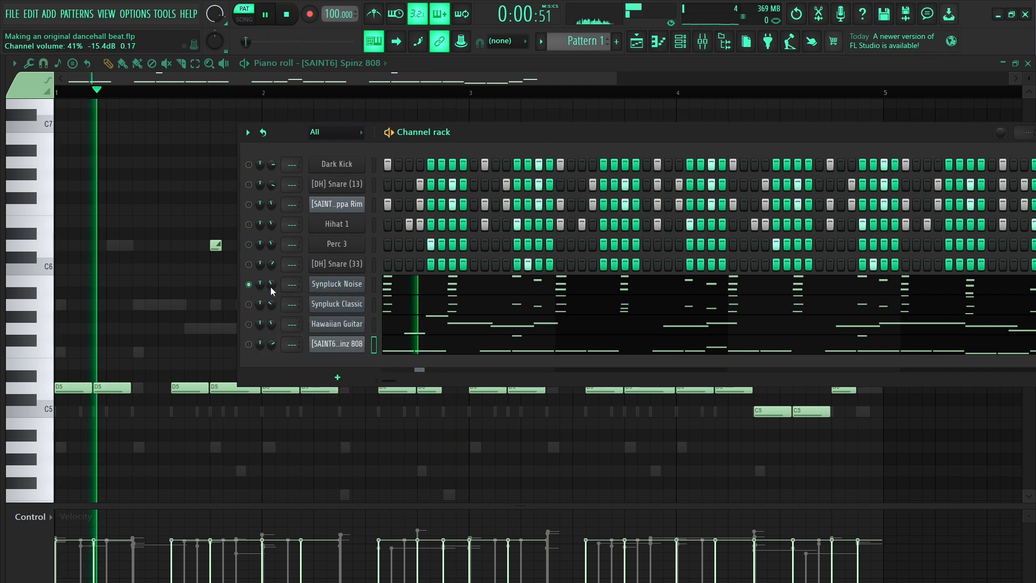
click(250, 305)
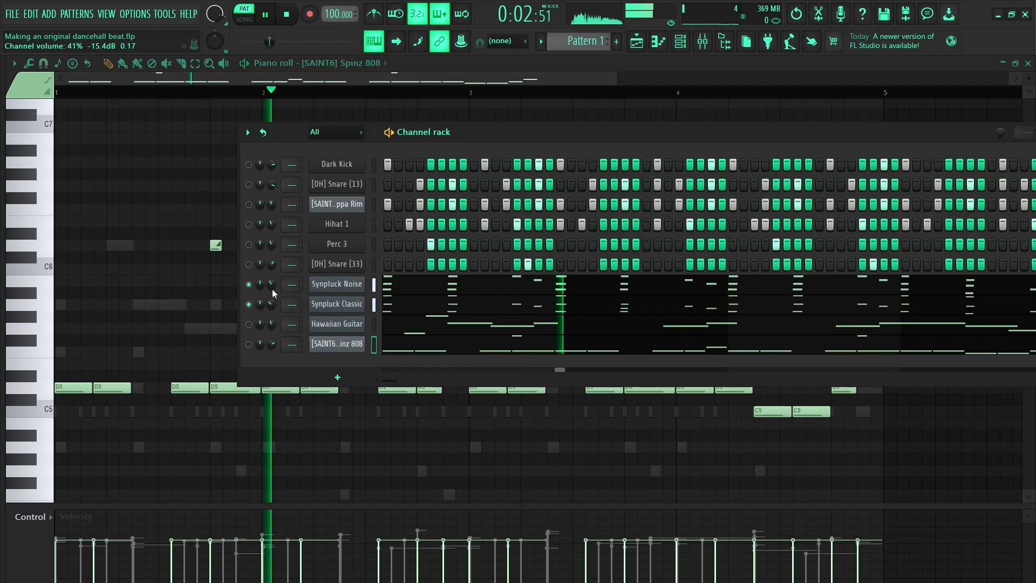
drag(272, 285, 271, 288)
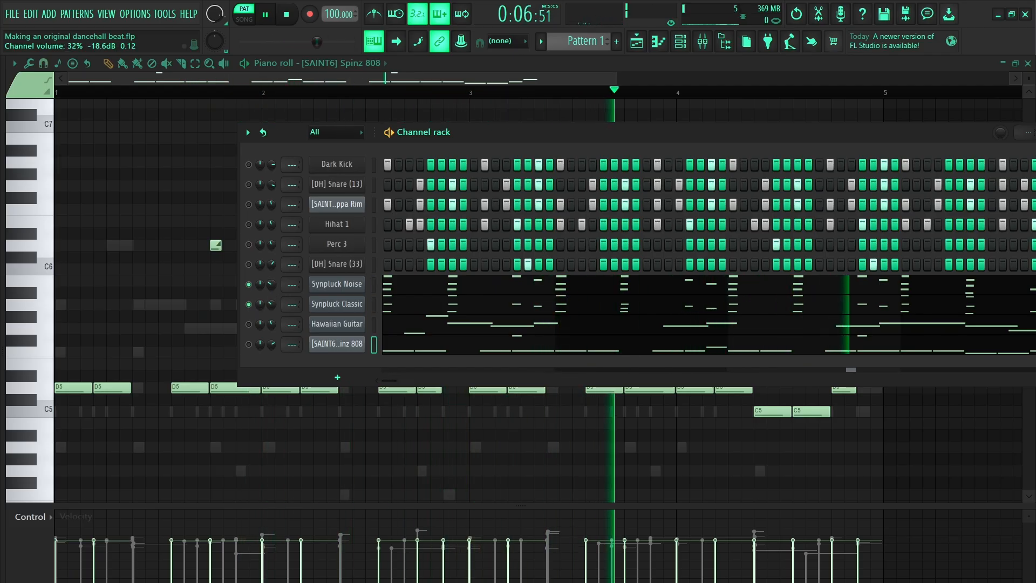
Step: Unmute the Hawaiian Guitar and Spinz 808 channels during playback and lower the 808's volume to about 61%
key(space)
click(250, 324)
key(space)
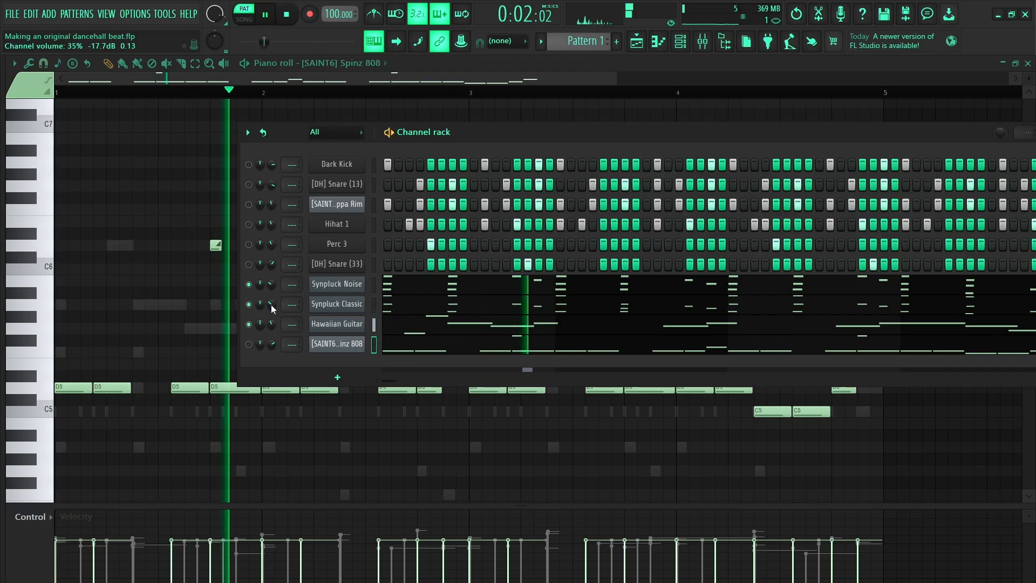
click(248, 345)
drag(272, 345, 272, 358)
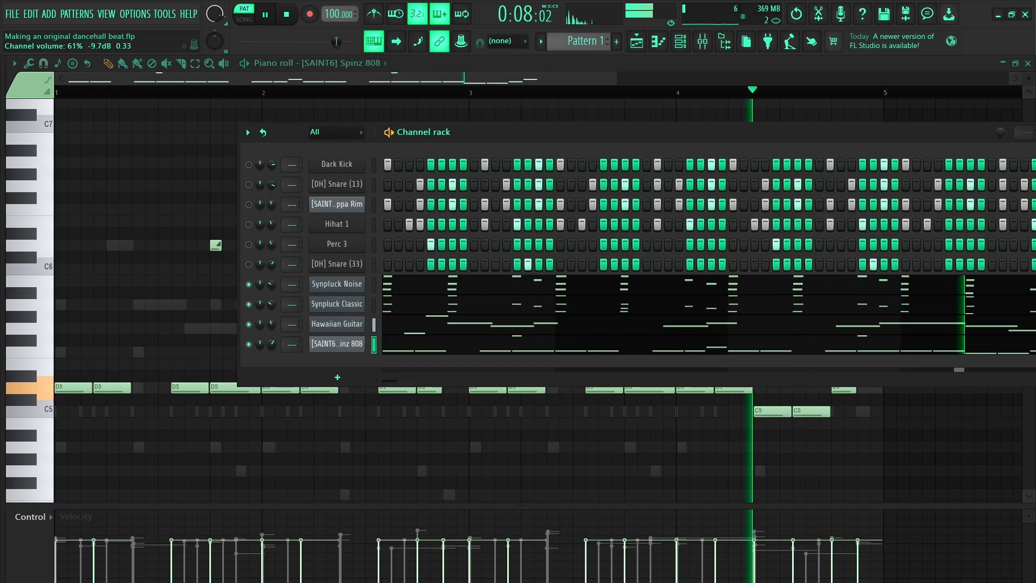
Step: Unmute all six drum channels and listen to the rebalanced full pattern
key(space)
key(space)
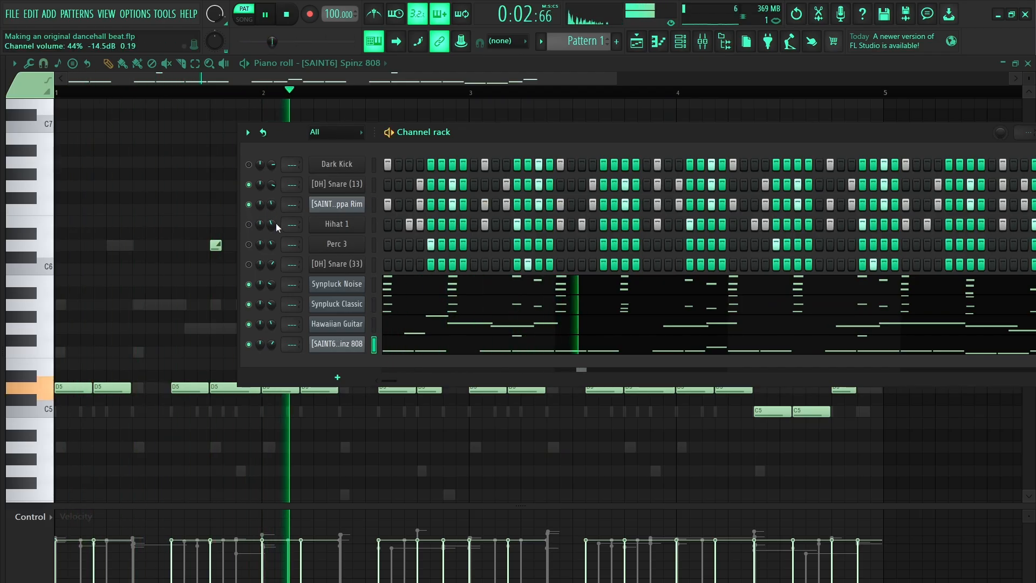
click(248, 165)
click(249, 225)
click(249, 244)
click(249, 264)
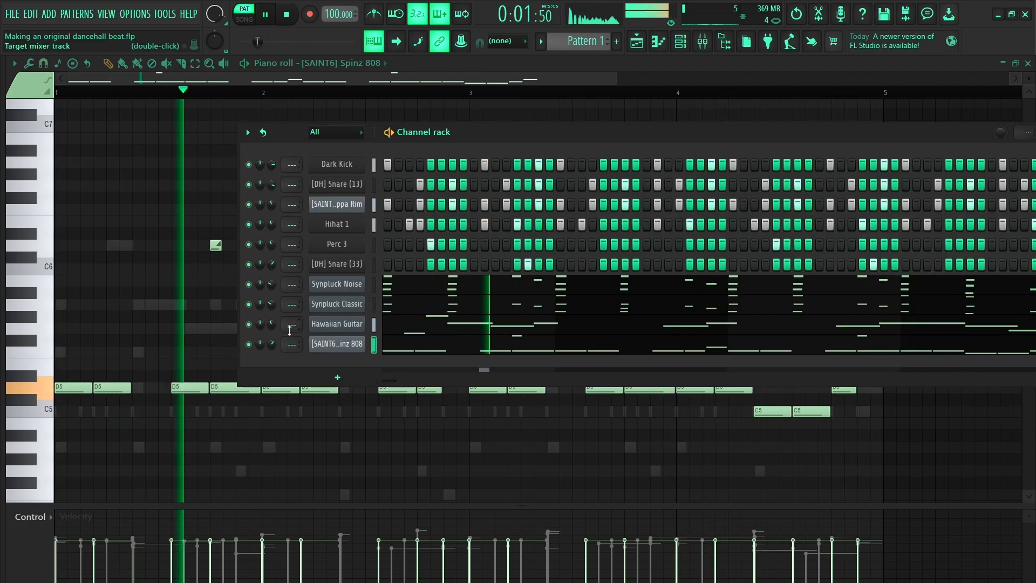
key(space)
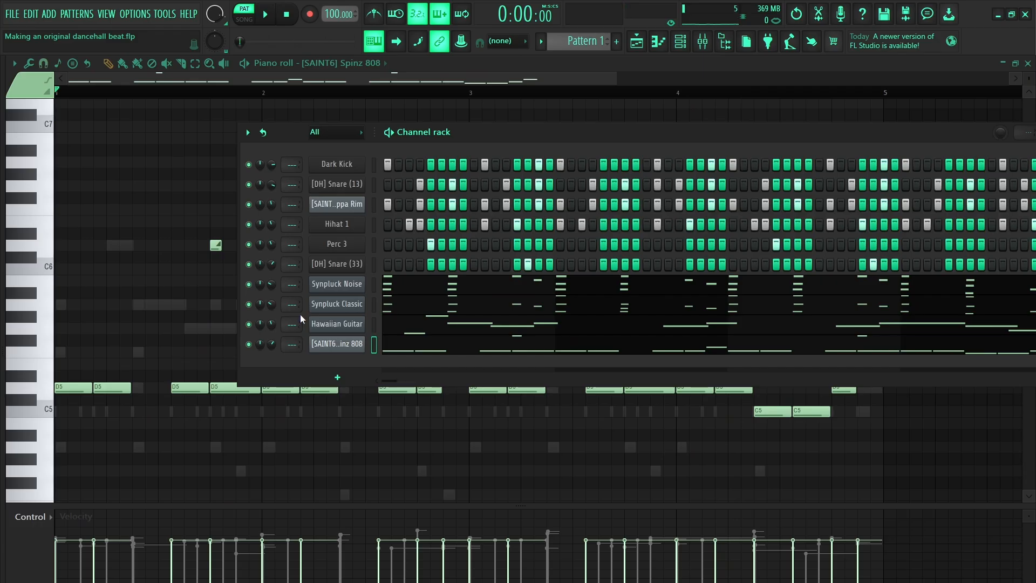
Step: Add the GMS synthesizer as a new channel in the channel rack
click(340, 378)
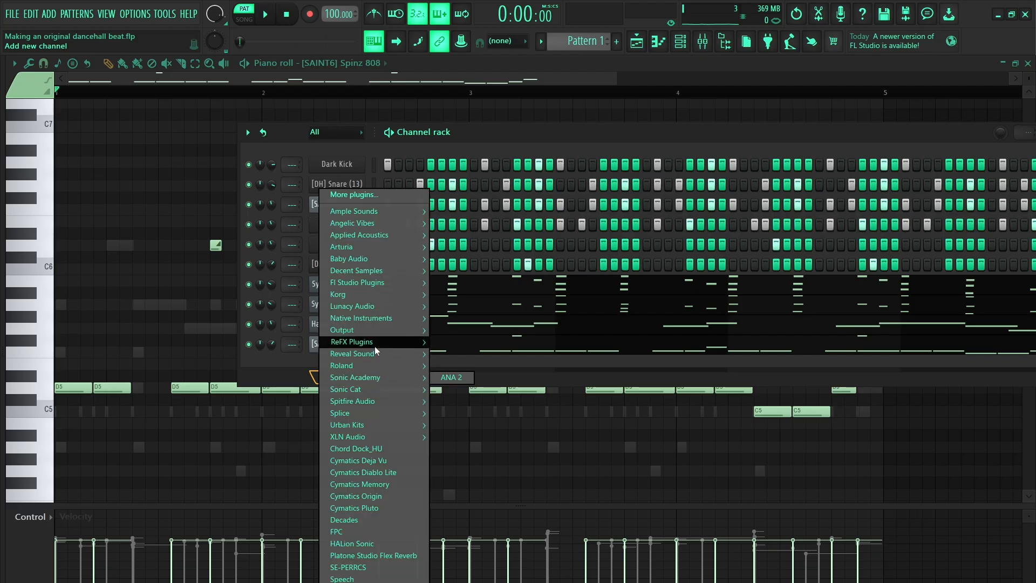
mouse_move(373, 342)
mouse_move(402, 284)
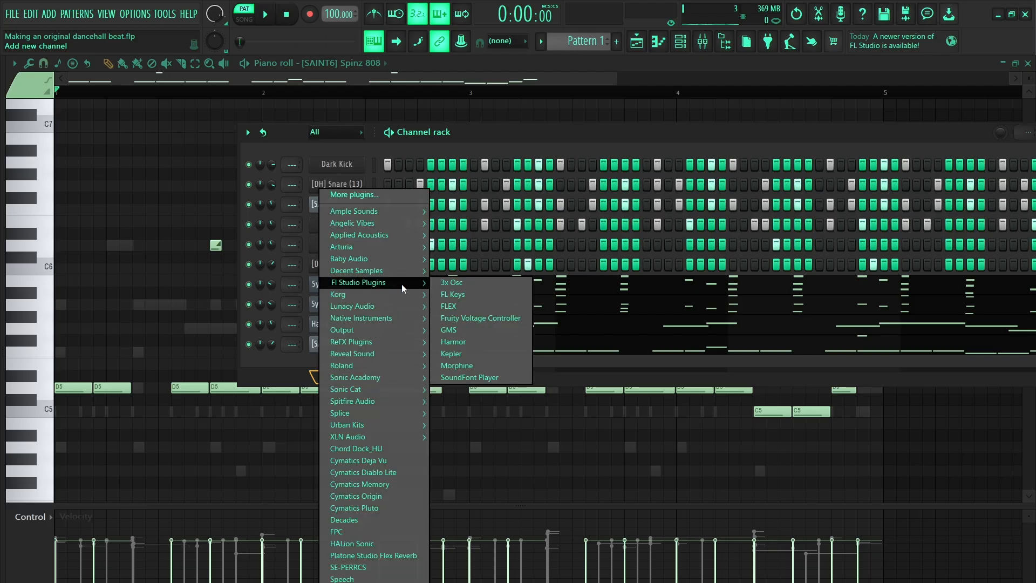
click(450, 330)
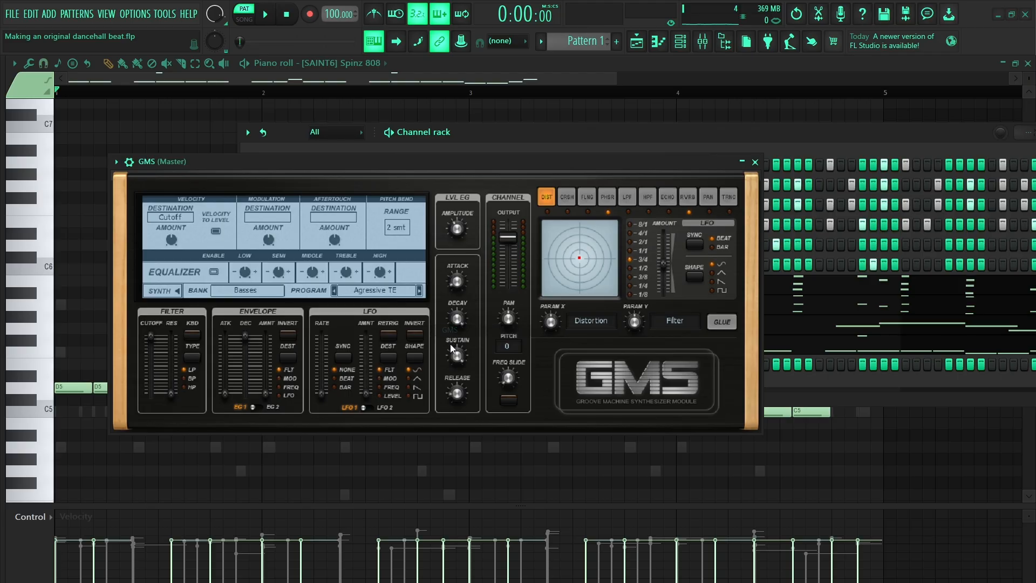
Step: Audition the Clown Pop TE, Cosmic Seans LS and Crunchy TE presets from the Leads & Synths bank, playing the pattern with Crunchy TE loaded
click(265, 292)
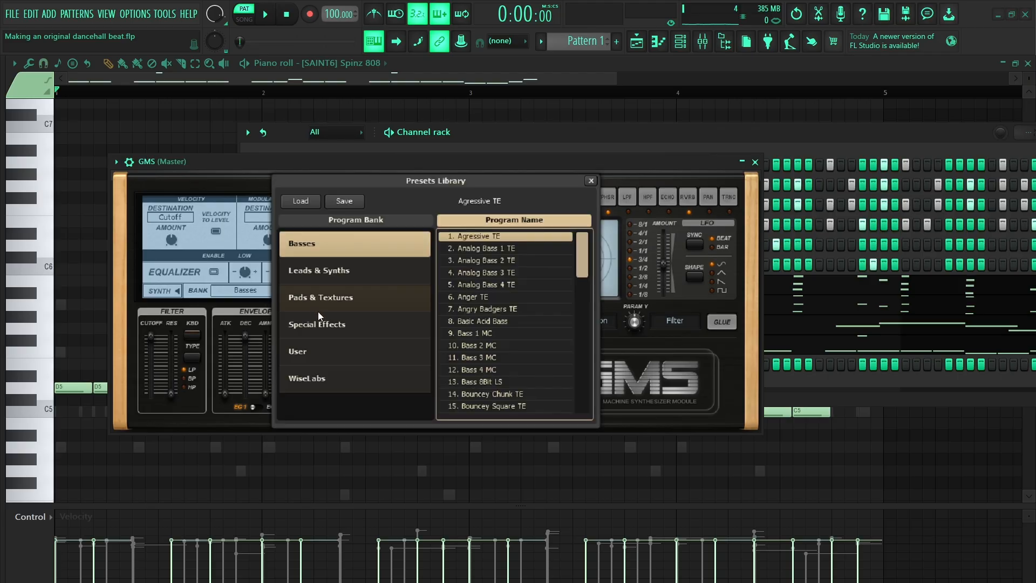
click(325, 274)
click(489, 358)
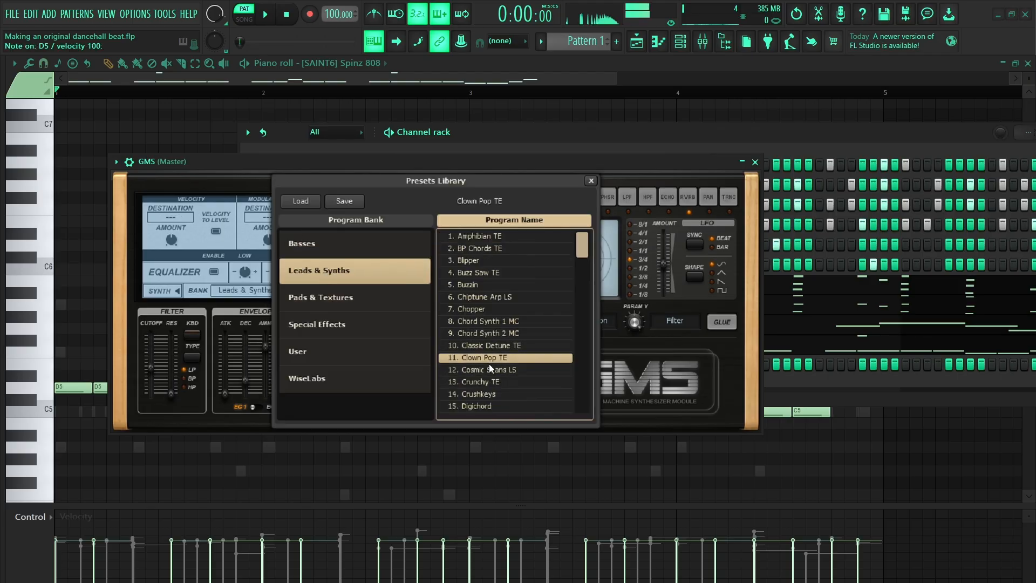
click(496, 370)
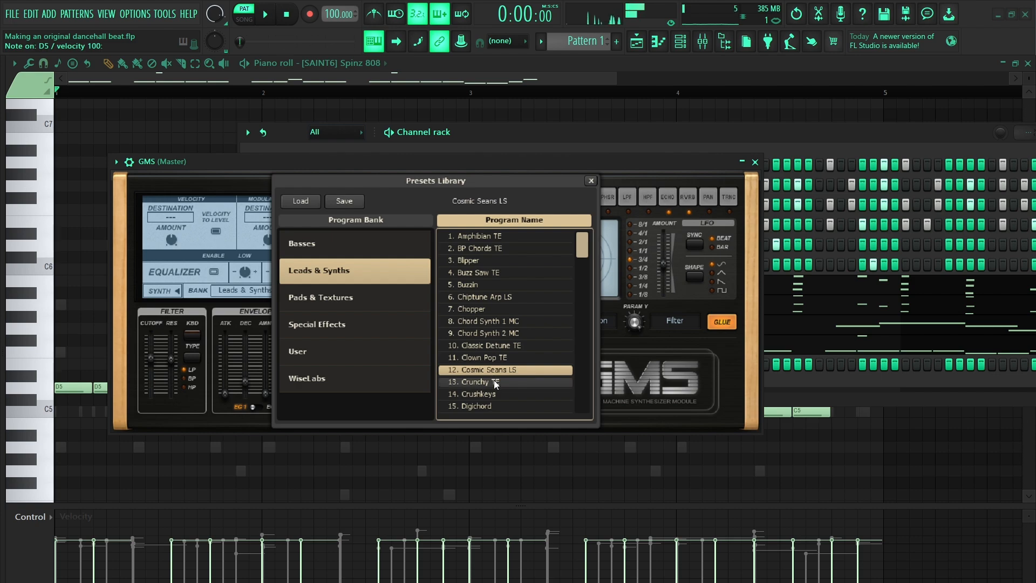
click(495, 381)
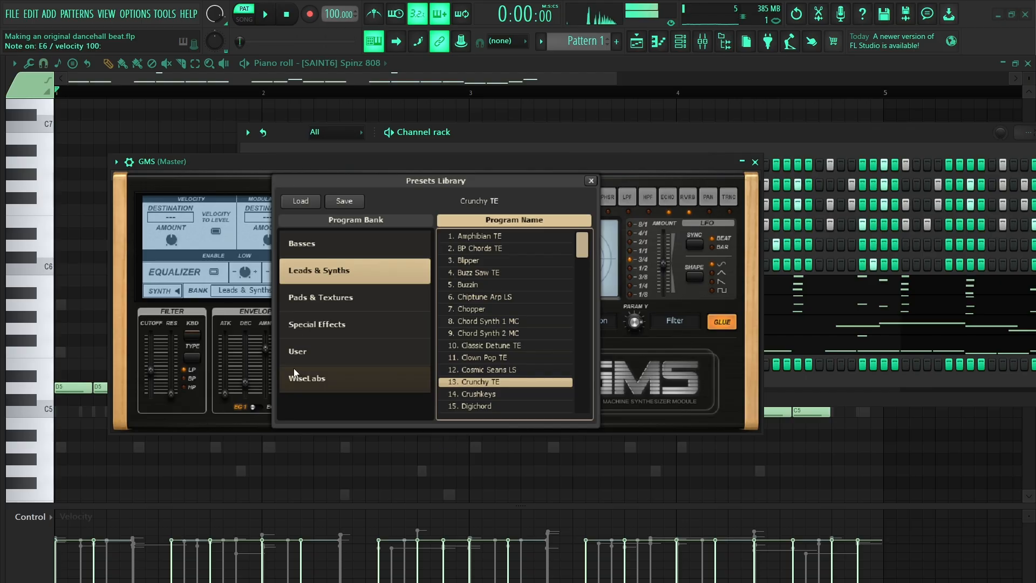
key(space)
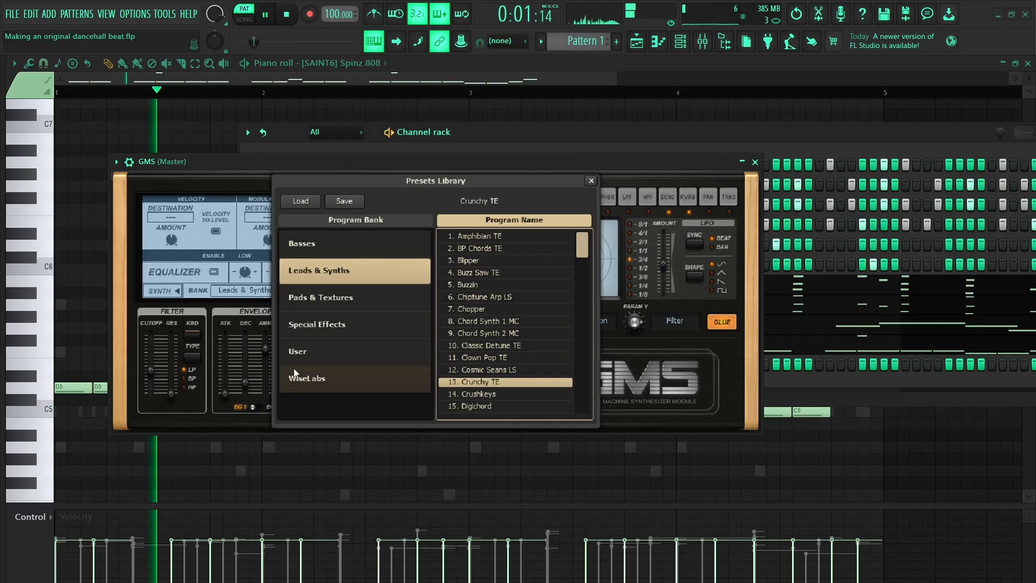
key(space)
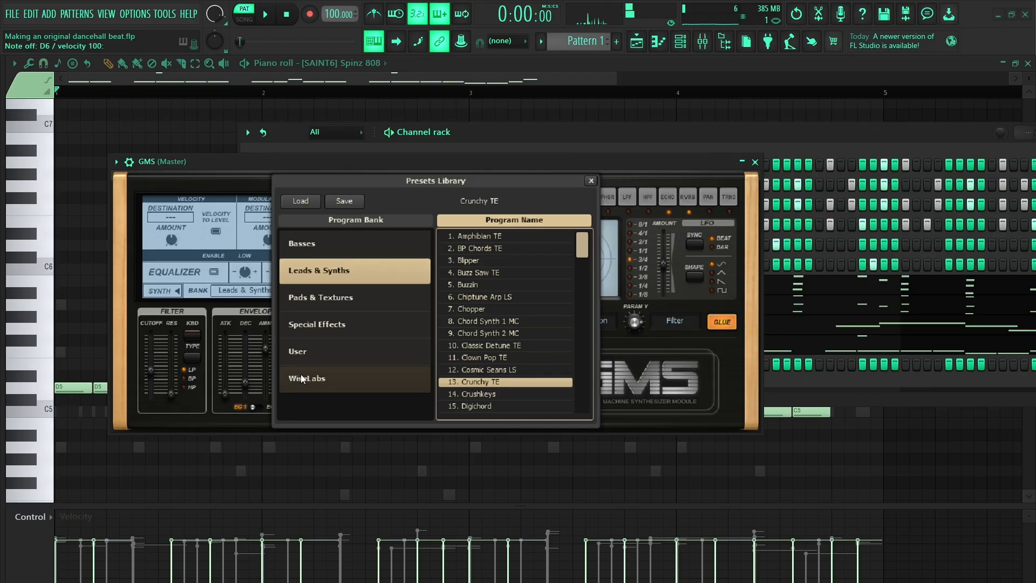
Step: Try the Chiptune Arp LS preset over the pattern, compare it with Chord Synth 1 MC, return to Chiptune Arp LS and close GMS
click(511, 301)
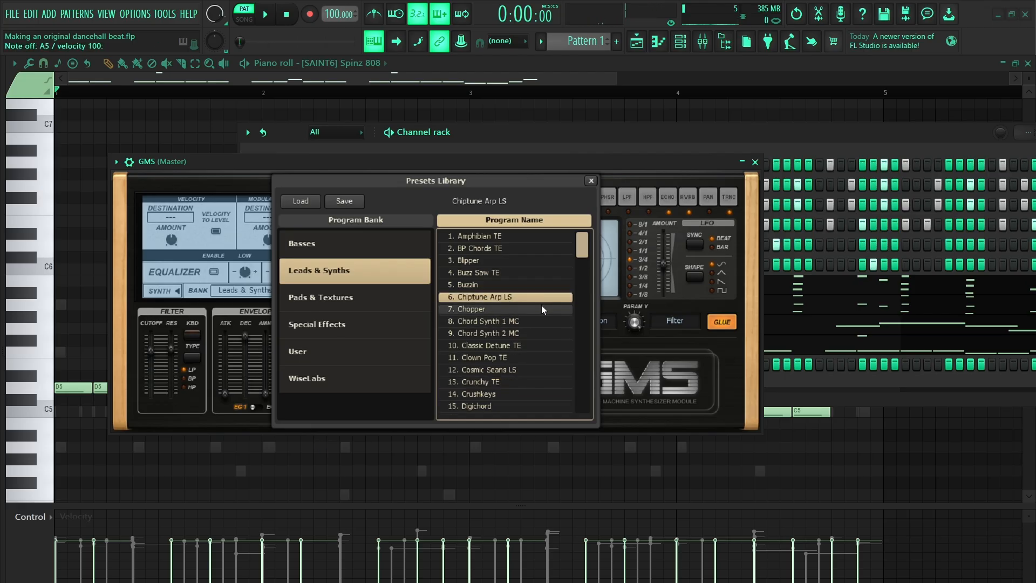
key(space)
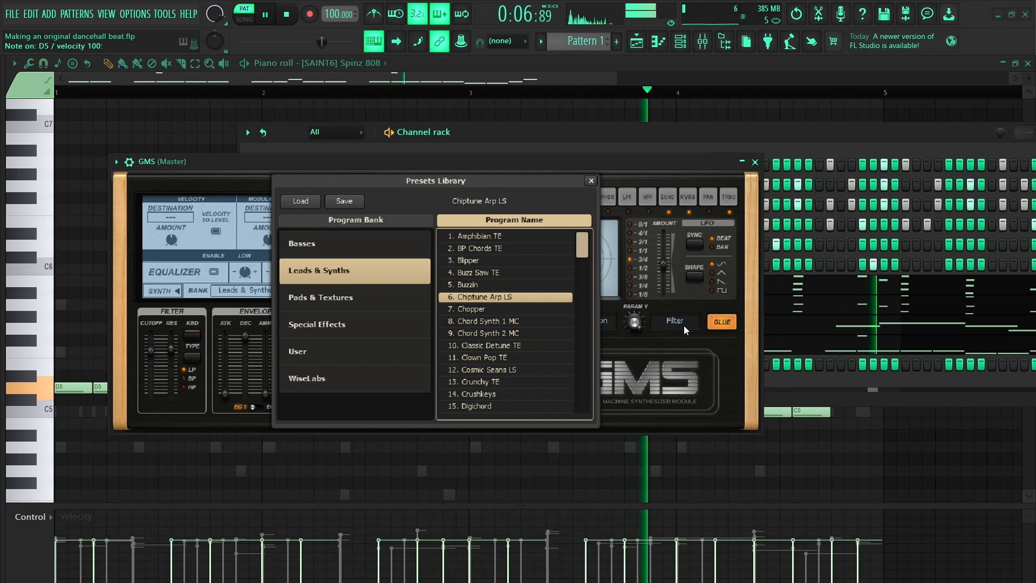
key(space)
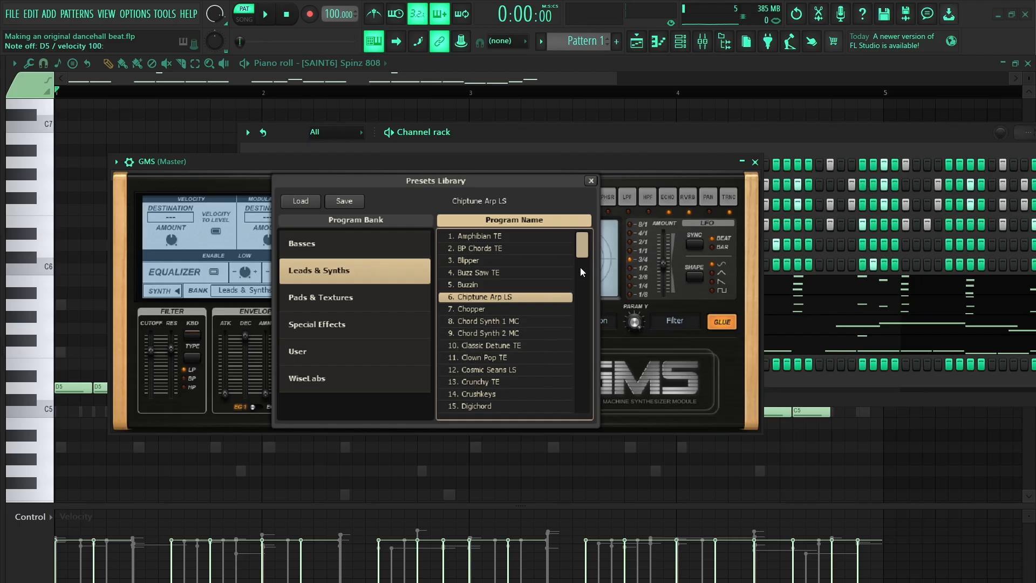
scroll(580, 276, down, 1)
click(512, 273)
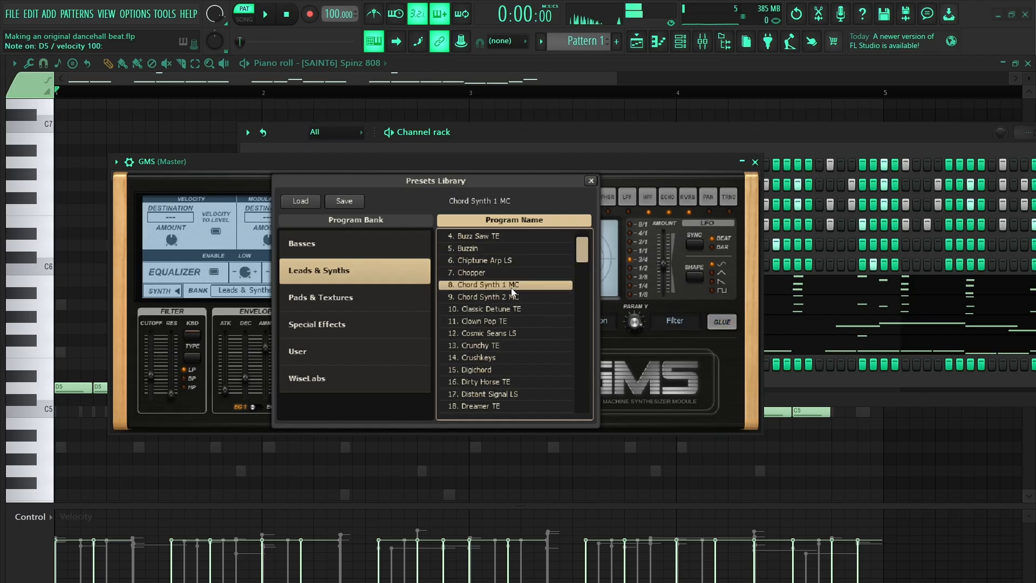
click(516, 261)
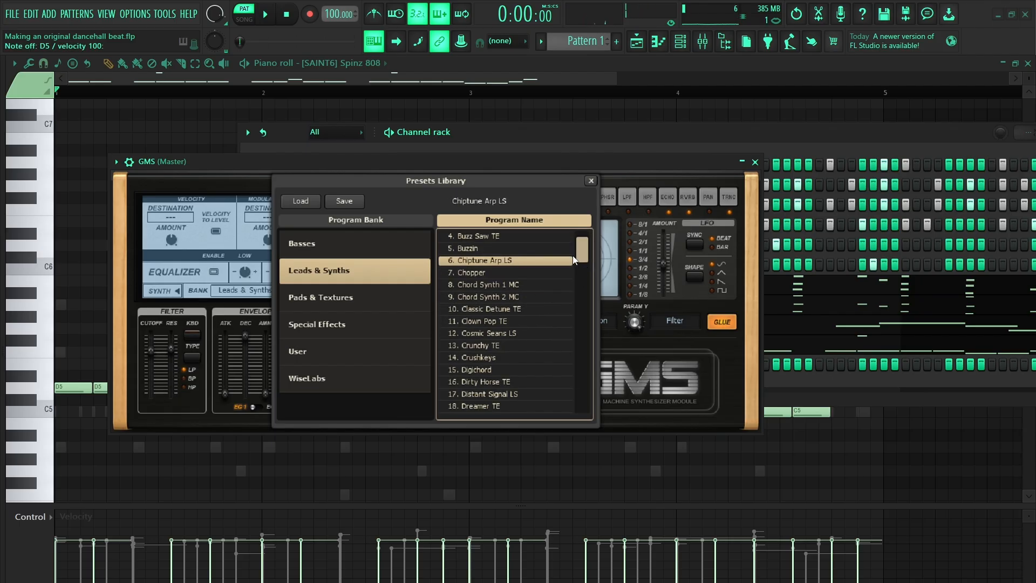
scroll(589, 249, up, 1)
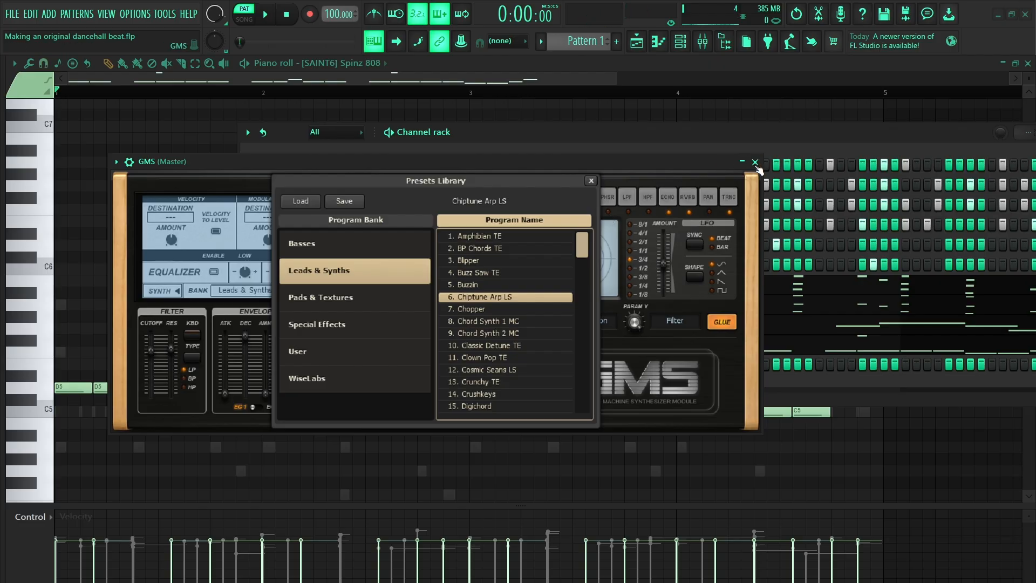
click(755, 162)
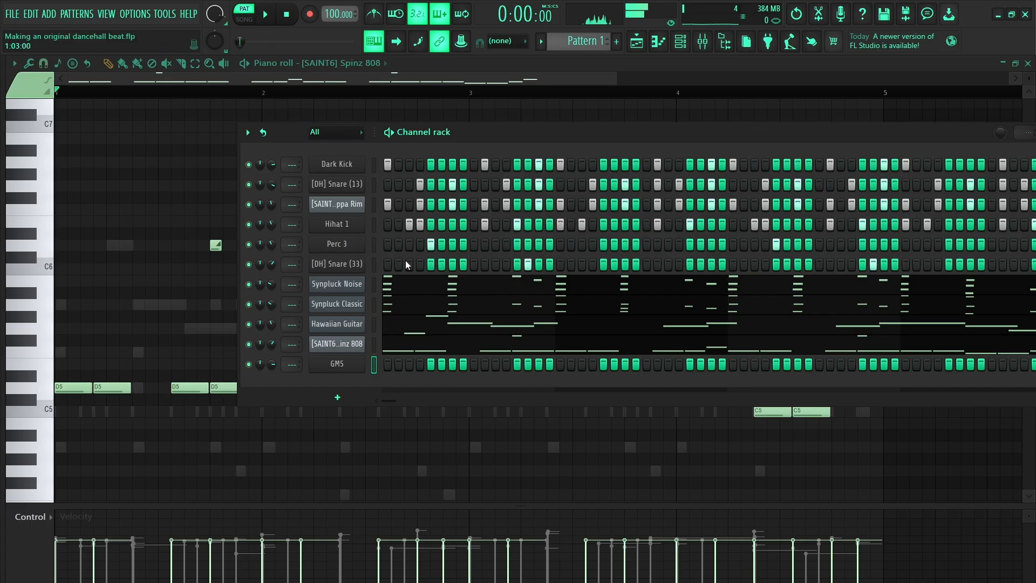
Step: Play the pattern briefly and open the piano roll of the GMS channel
key(space)
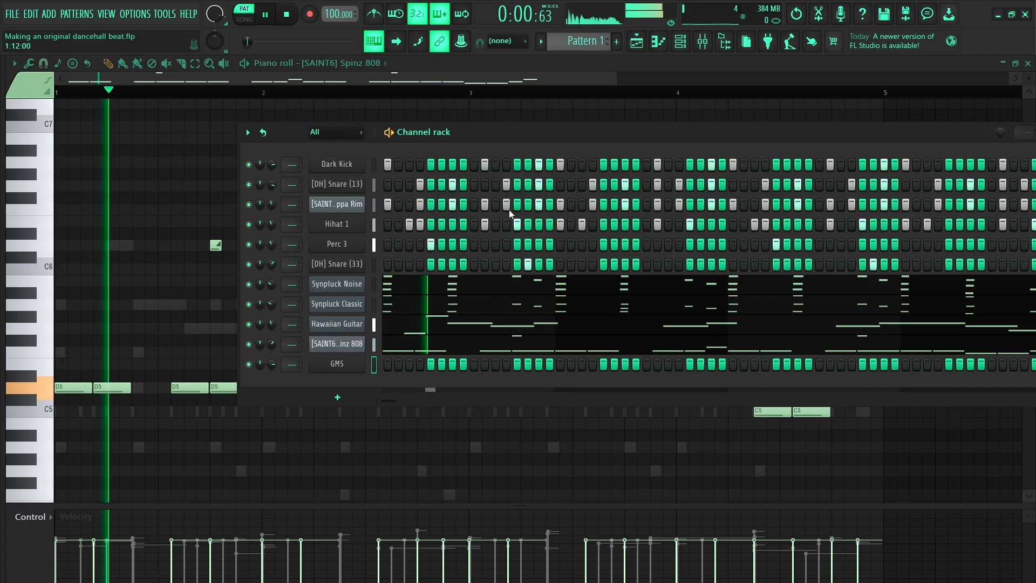
key(space)
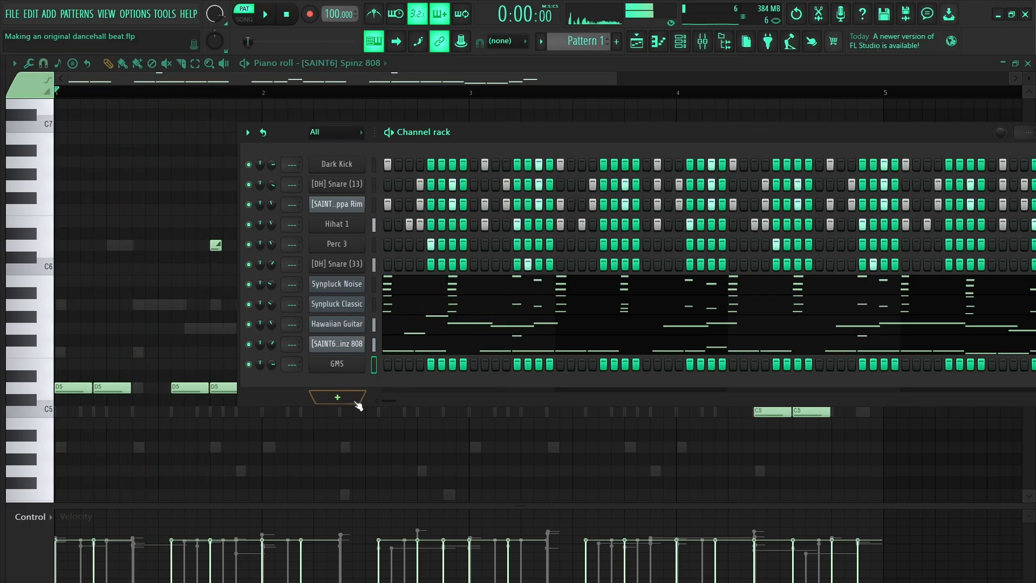
right_click(343, 365)
click(378, 362)
key(space)
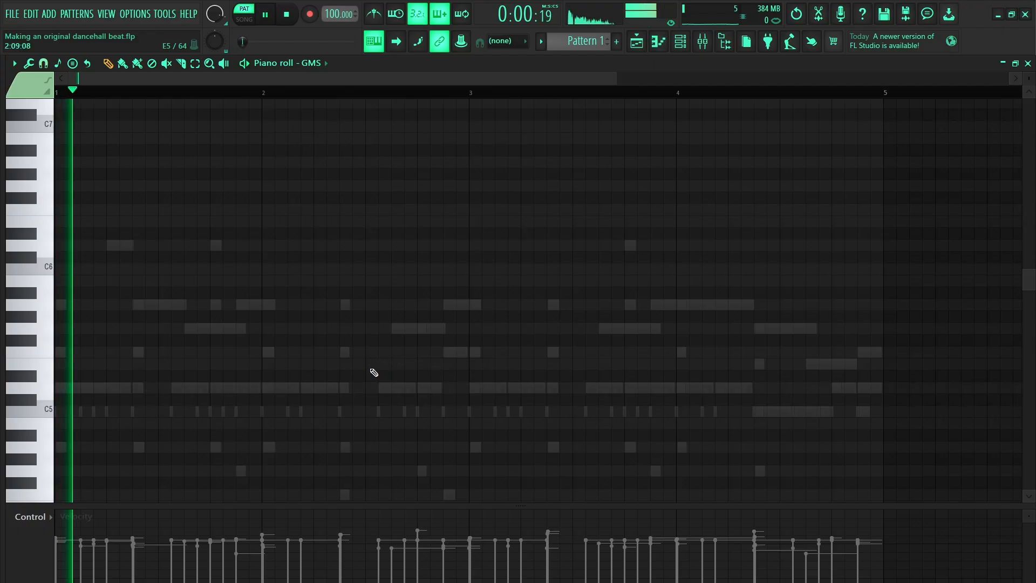
Step: Try a D5 note at step 11 of the first bar, lengthen it to about three steps during playback, and delete it
key(space)
click(186, 389)
key(space)
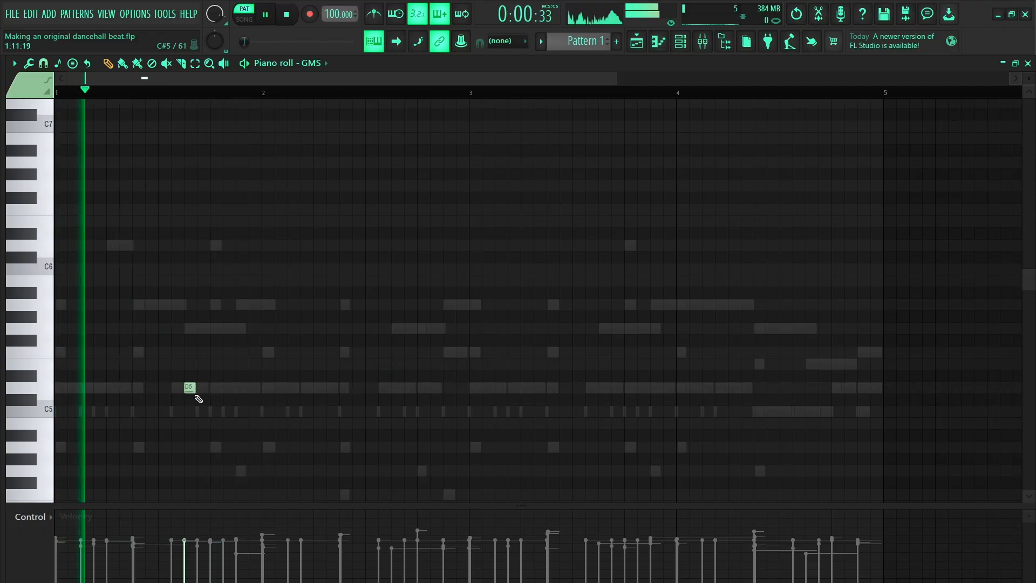
key(space)
key(space)
key(space)
key(space)
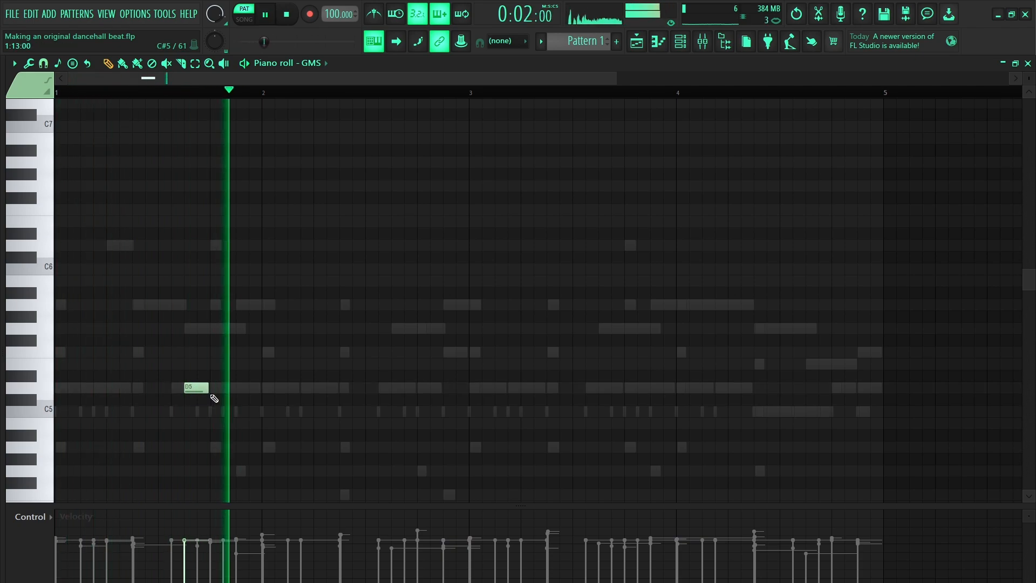
key(space)
key(space)
drag(209, 390, 223, 391)
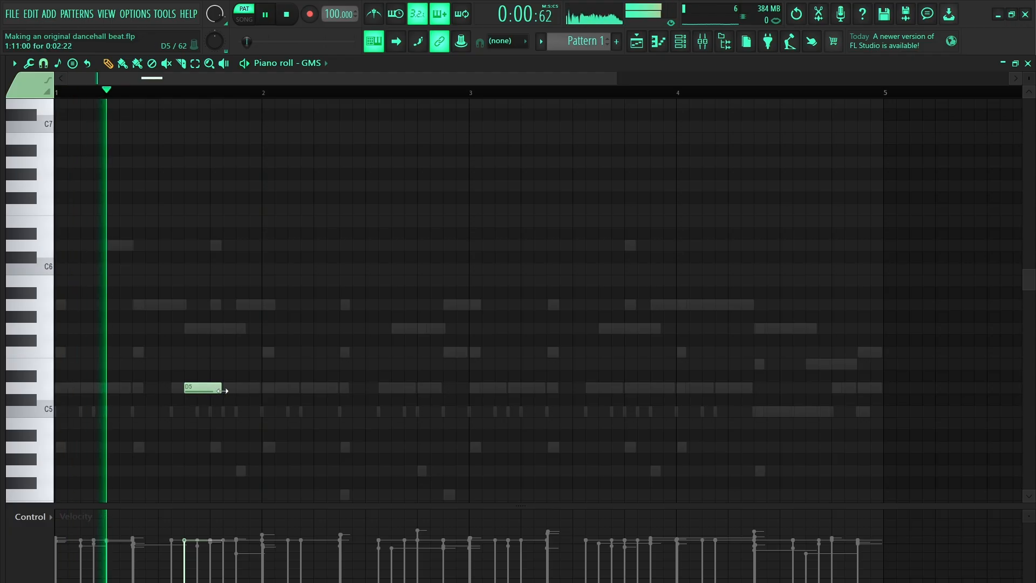
key(space)
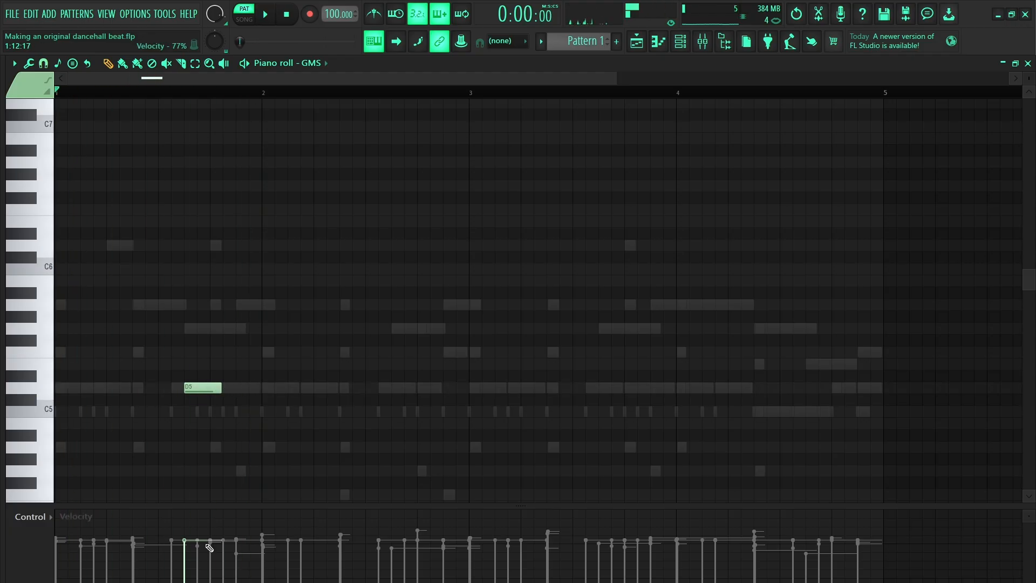
right_click(187, 387)
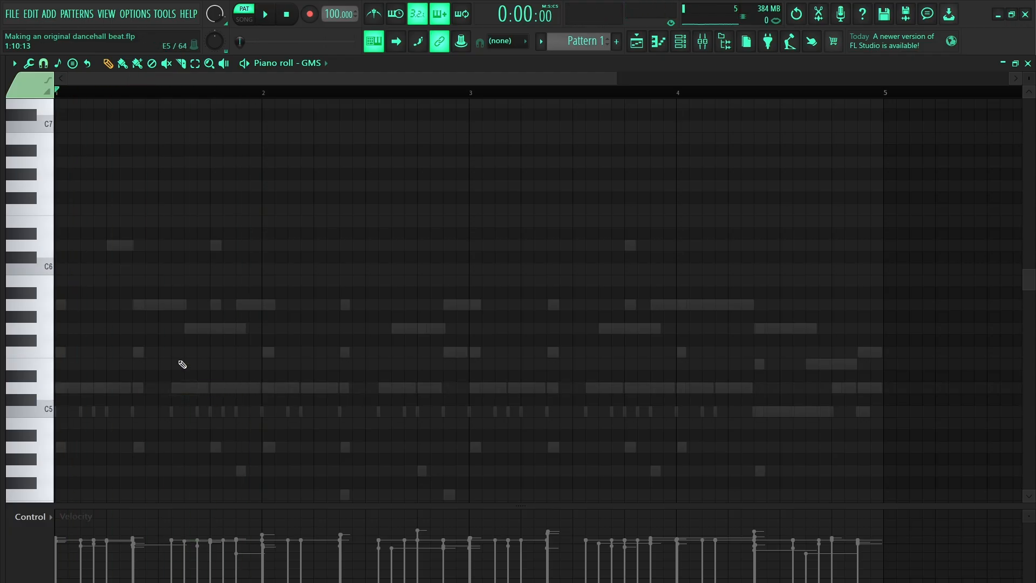
Step: Load the Keys 3 preset from the Leads & Synths bank in GMS, test it over the pattern and close the synth
click(681, 42)
click(358, 370)
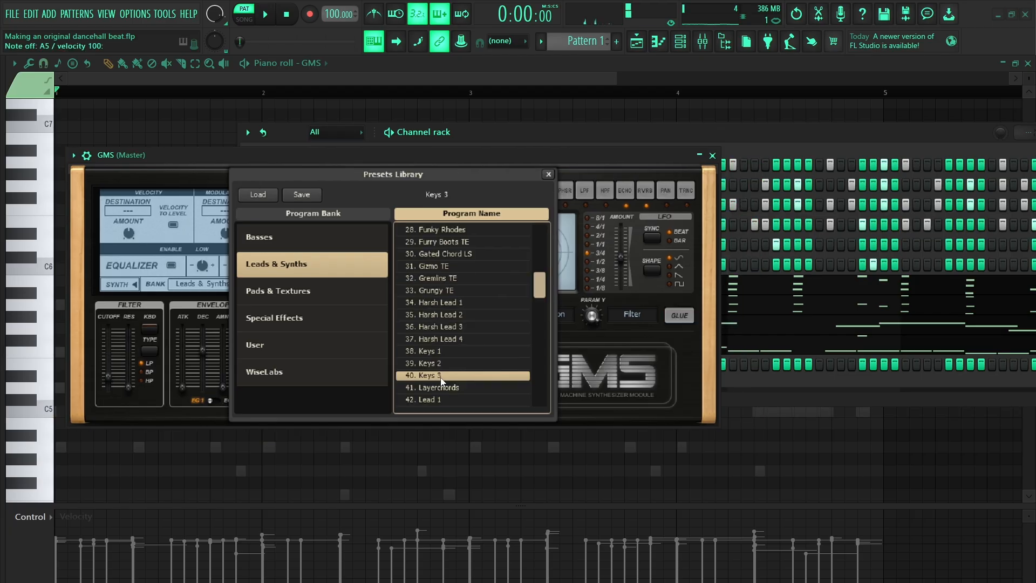
key(space)
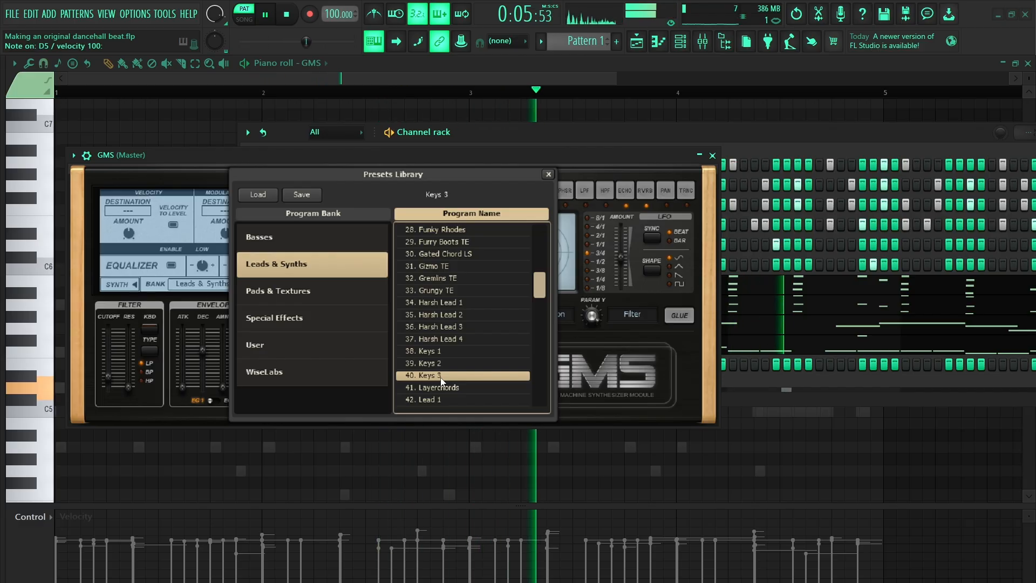
key(space)
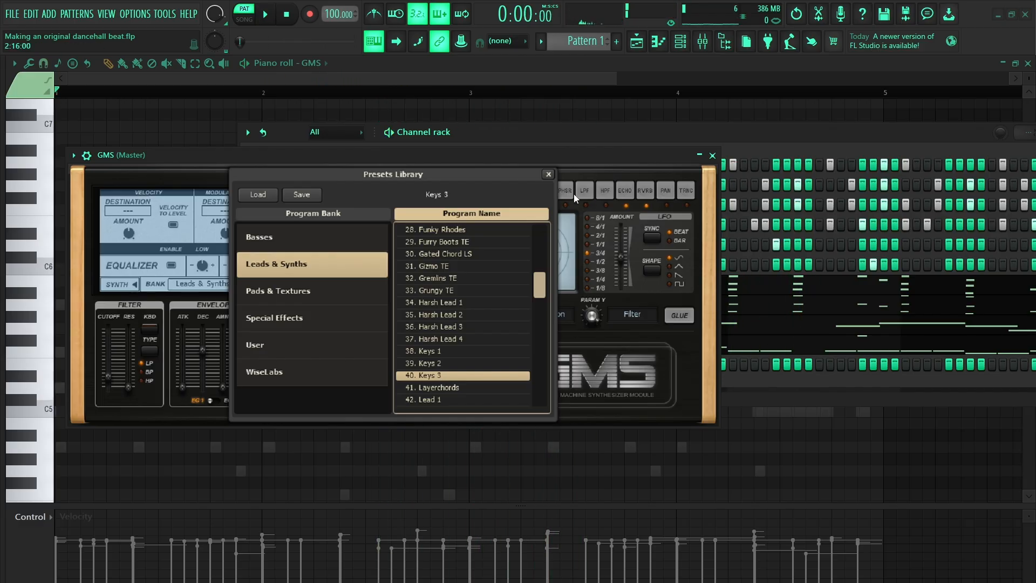
click(547, 175)
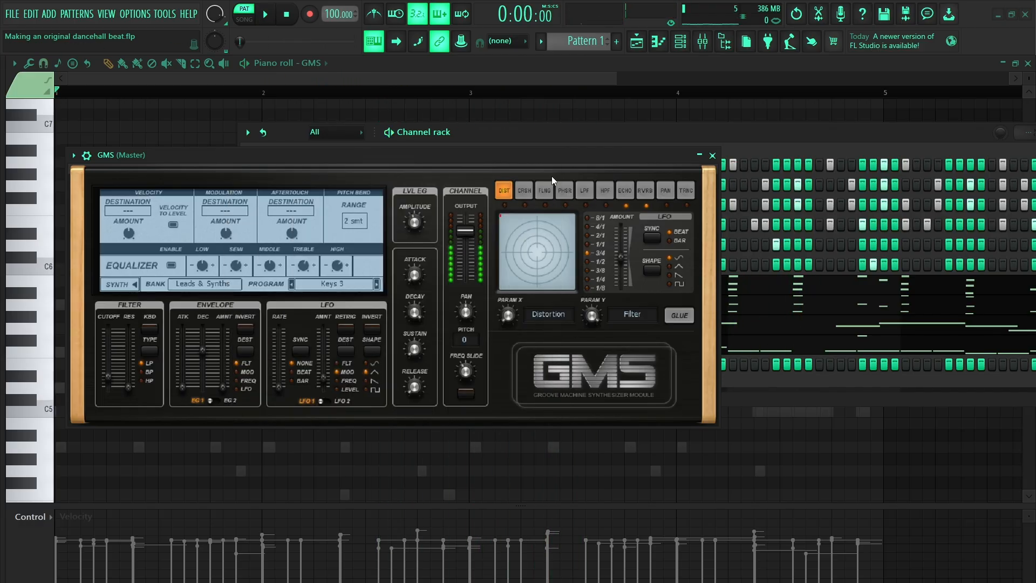
click(713, 156)
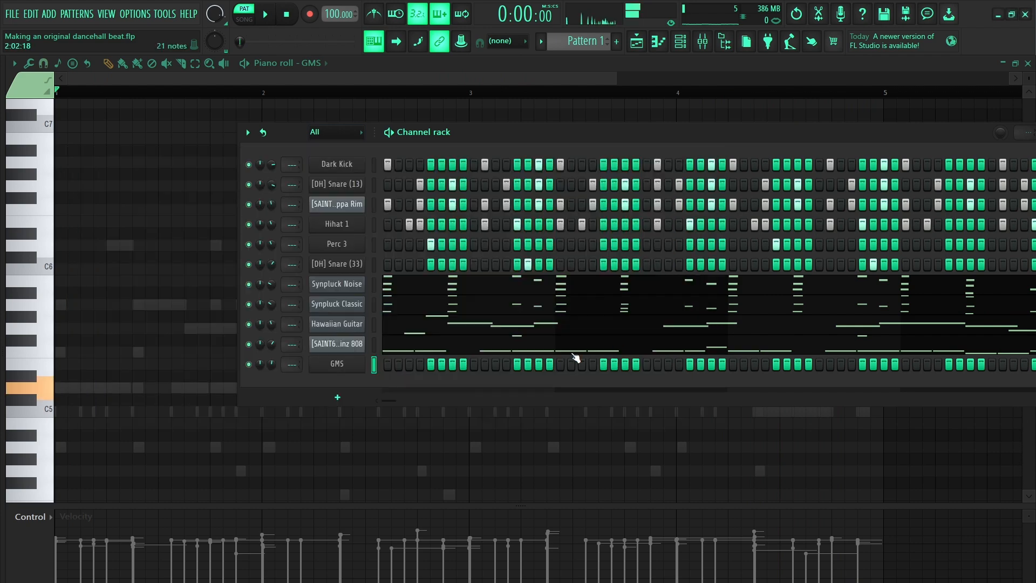
Step: Record a live GMS take over the pattern, holding D5 at the start of bar 1 and A5 at the start of bar 4
click(310, 18)
click(510, 427)
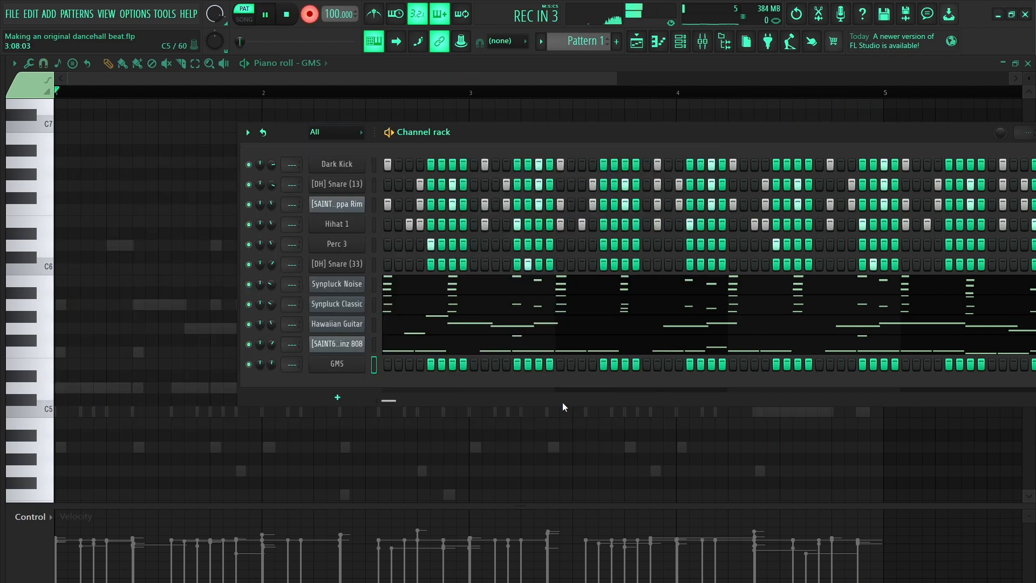
key(x)
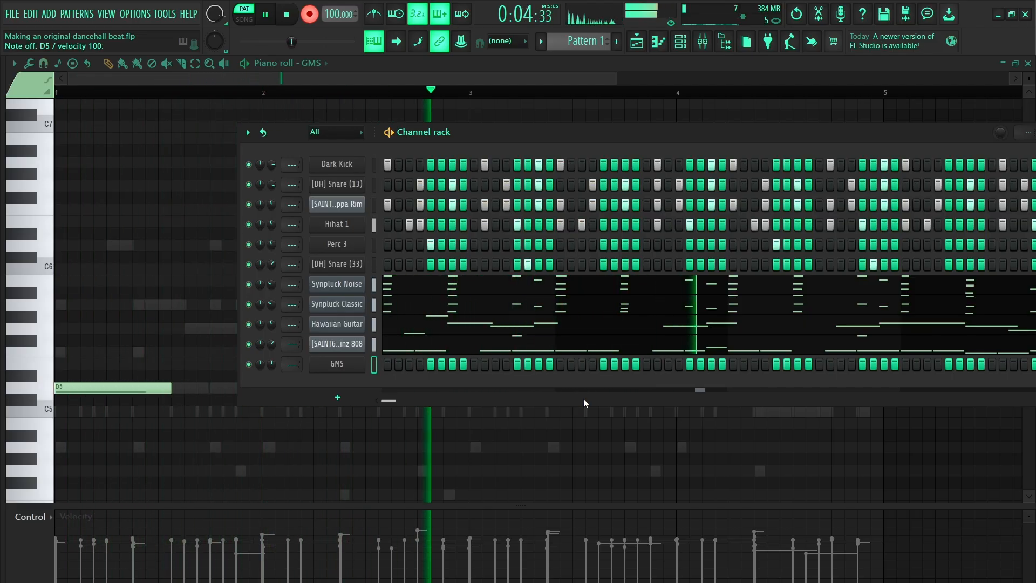
scroll(588, 415, up, 1)
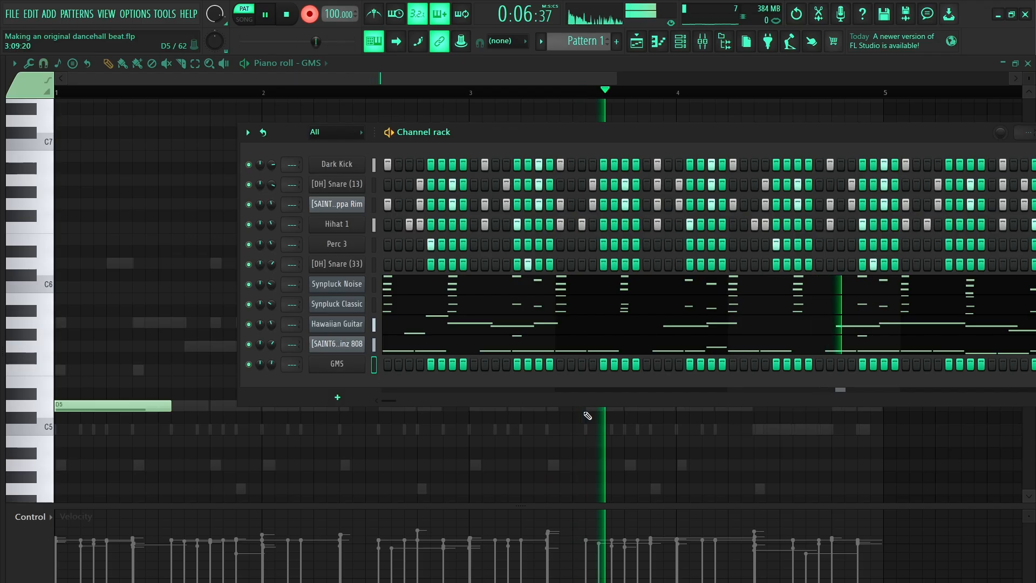
key(n)
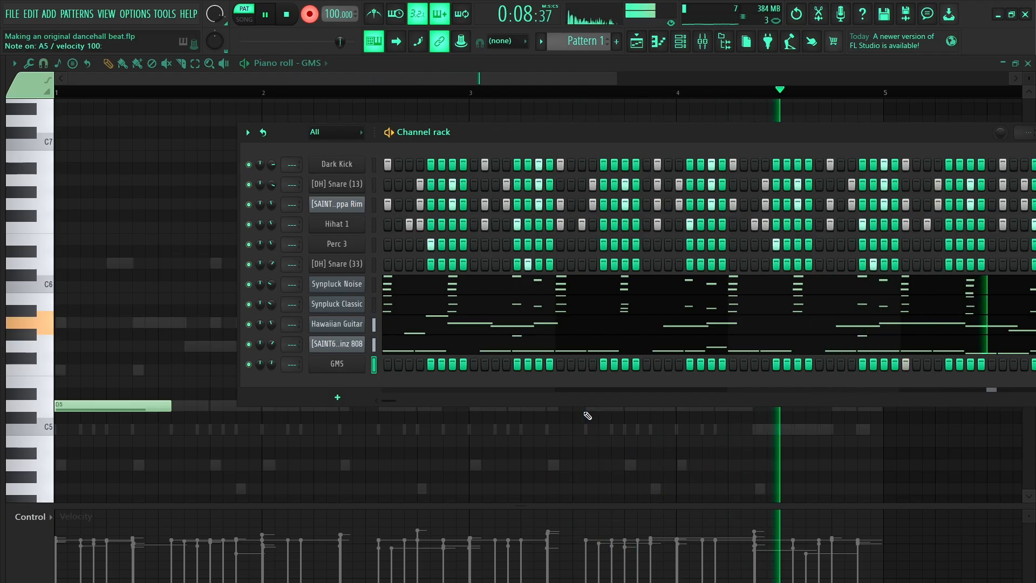
key(space)
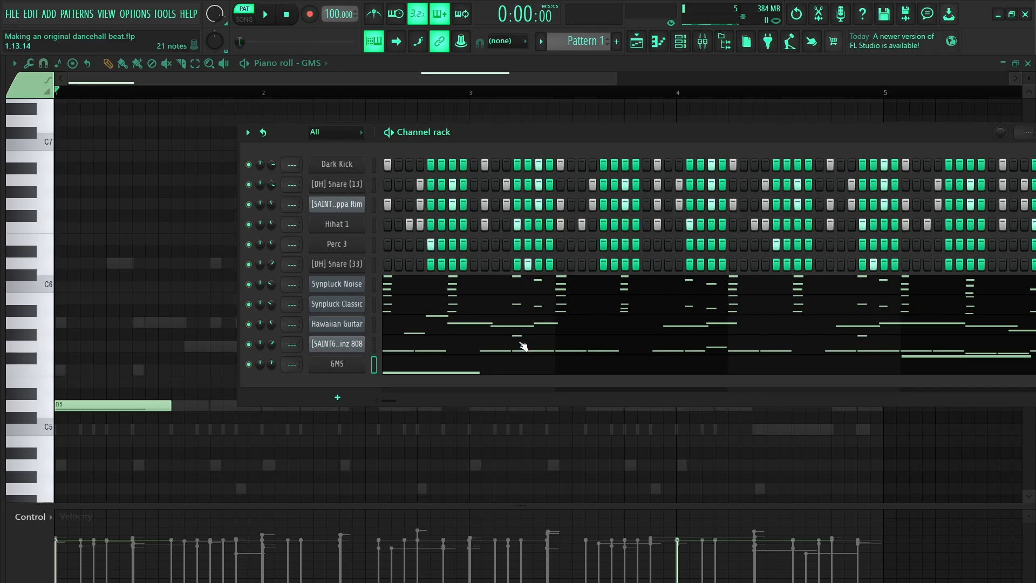
Step: Play the recorded GMS take back and open its notes in the piano roll
key(space)
click(507, 370)
click(506, 369)
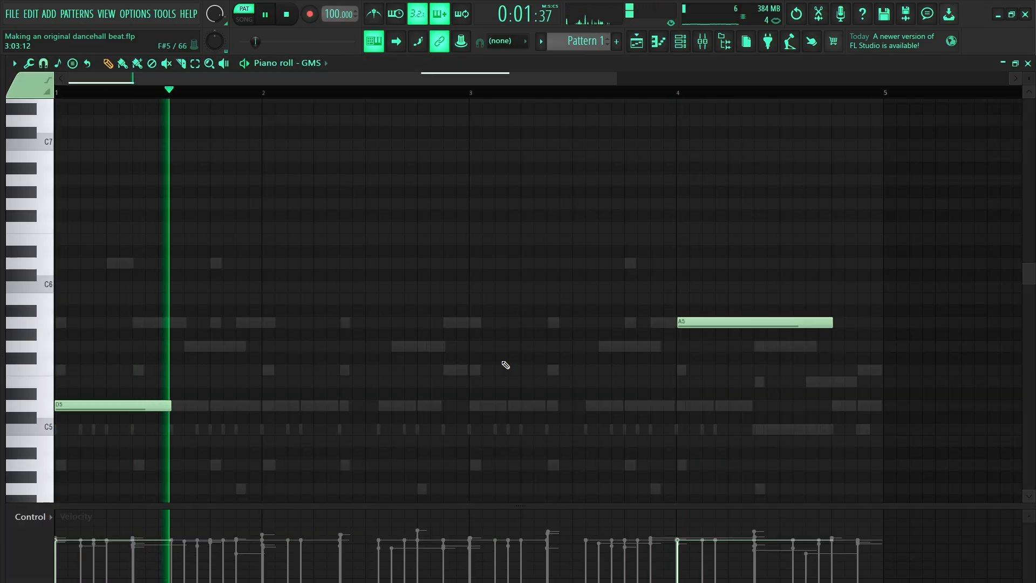
Step: Quantize the recorded GMS notes with the Default template and shorten D5 to about five steps and A5 to about eight
key(alt+q)
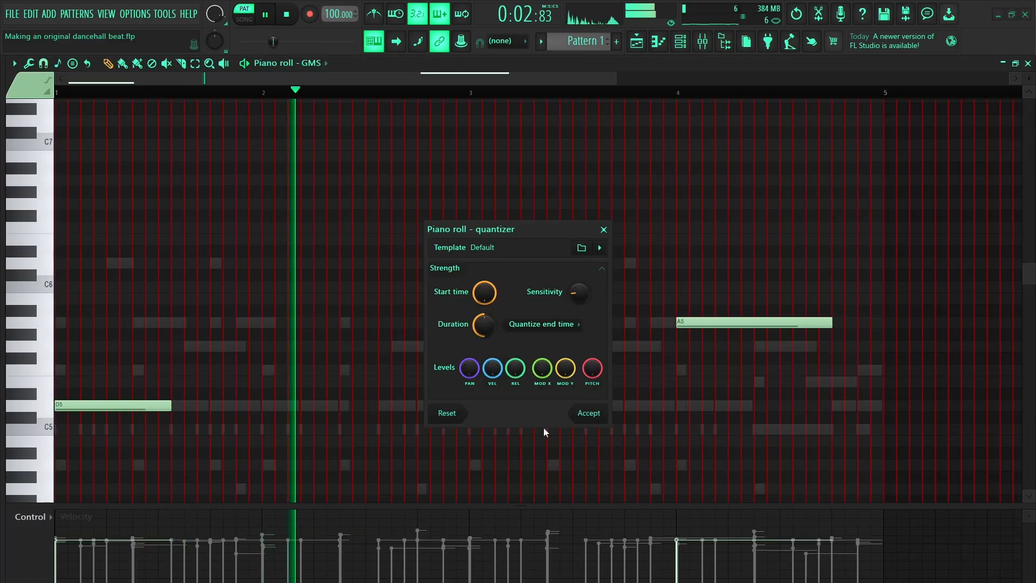
click(590, 416)
key(ctrl+a)
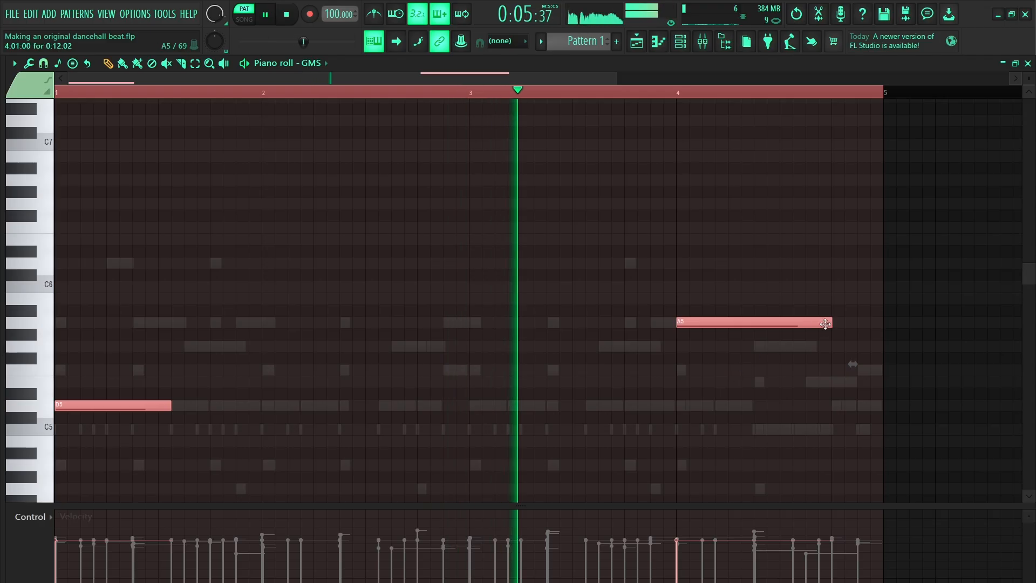
drag(836, 326, 785, 324)
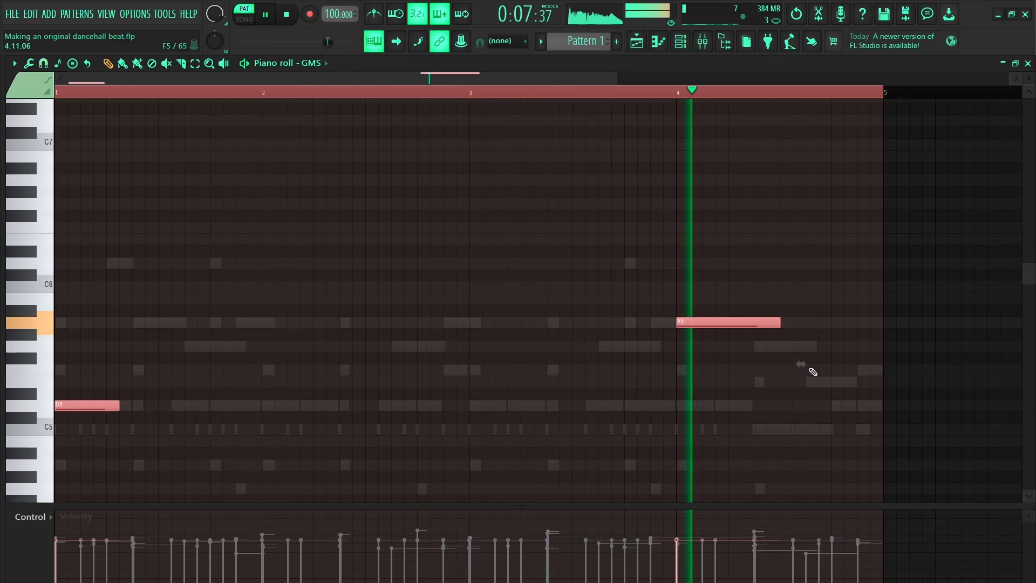
key(ctrl+d)
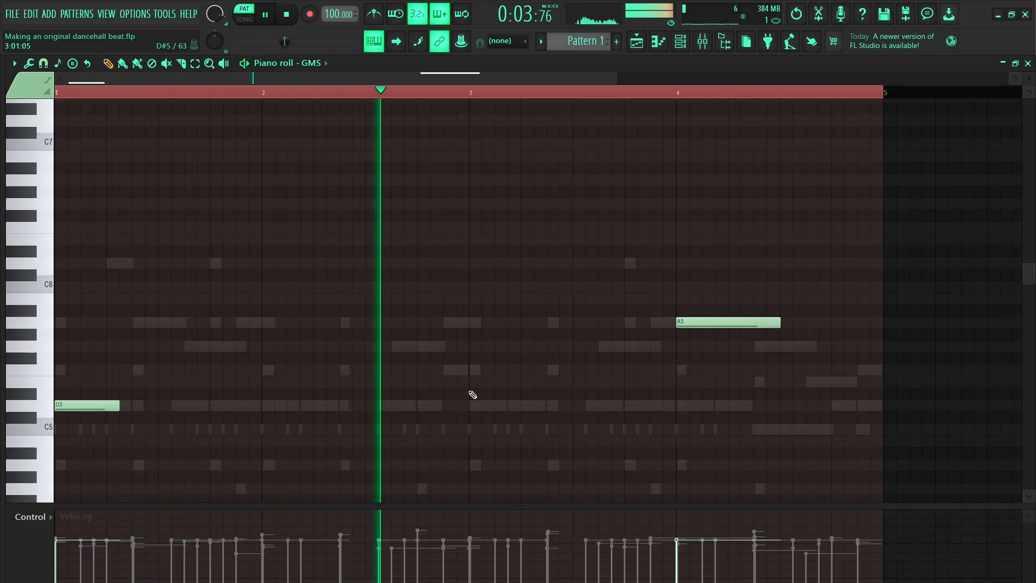
Step: Set the GMS channel volume to 42% during playback, reposition the channel rack and stop the pattern
click(680, 41)
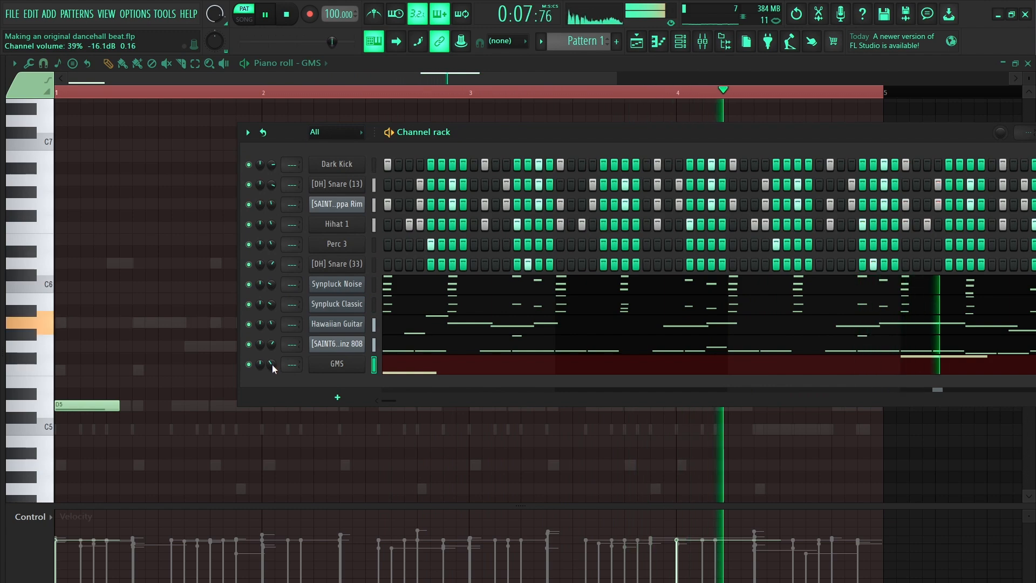
drag(275, 361, 274, 359)
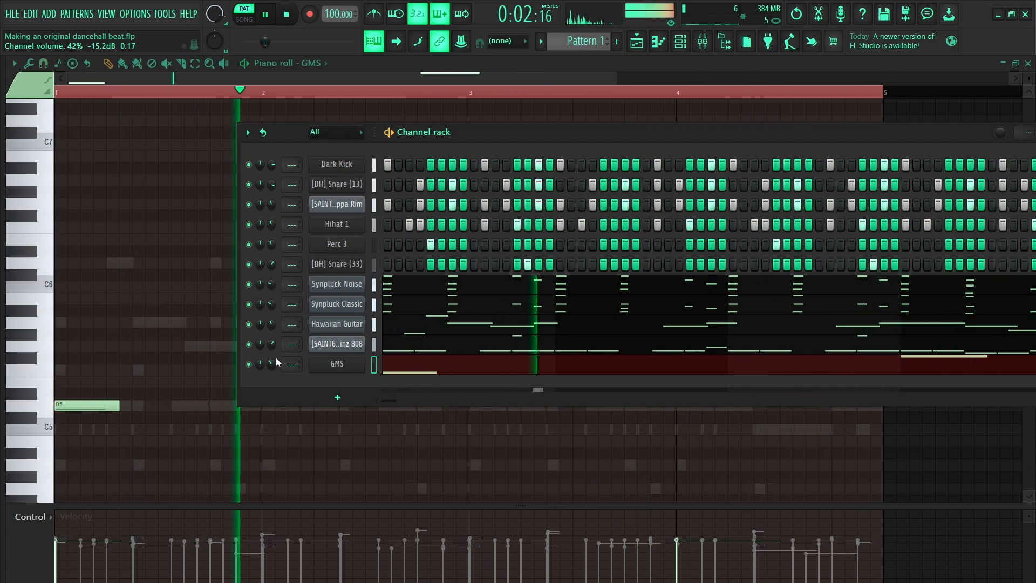
drag(578, 141, 408, 151)
drag(497, 147, 555, 136)
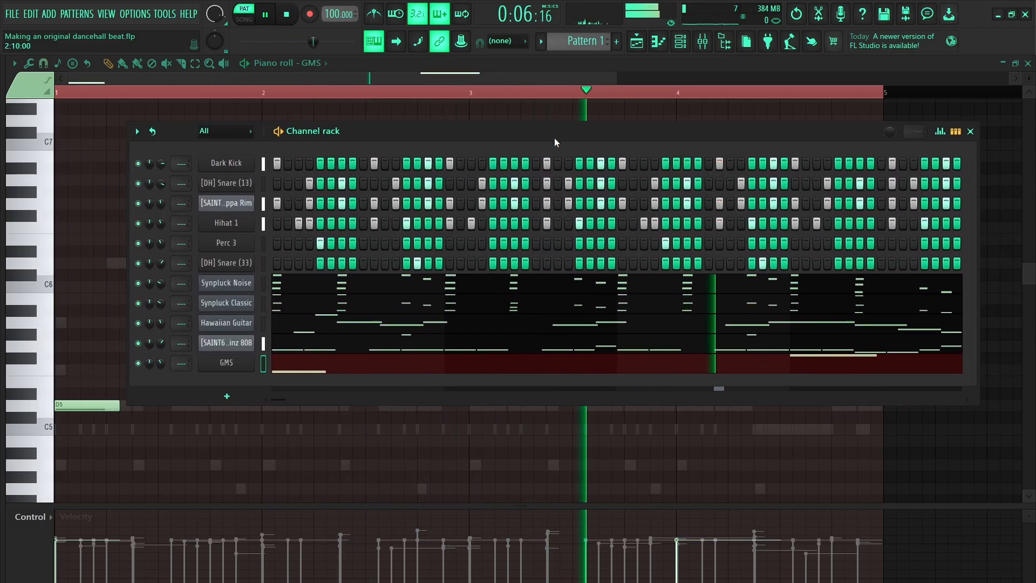
key(space)
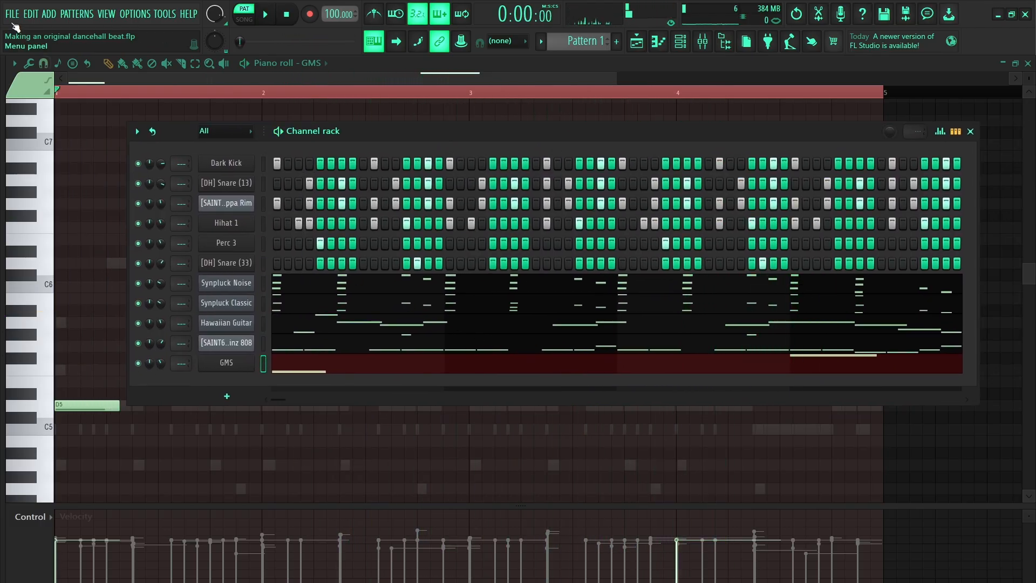
Step: Play the full Playlist arrangement from the start in song mode
click(12, 14)
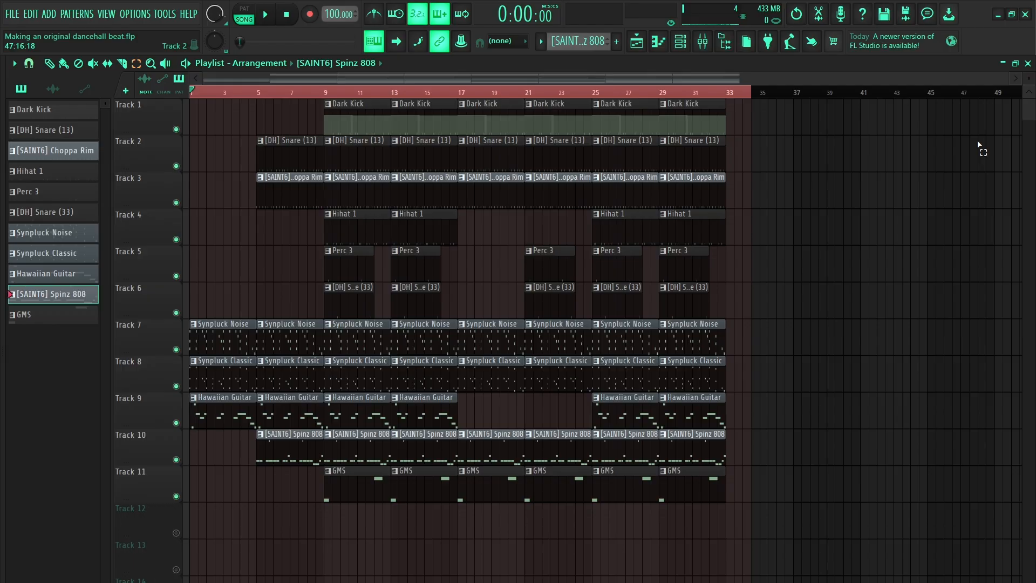
key(space)
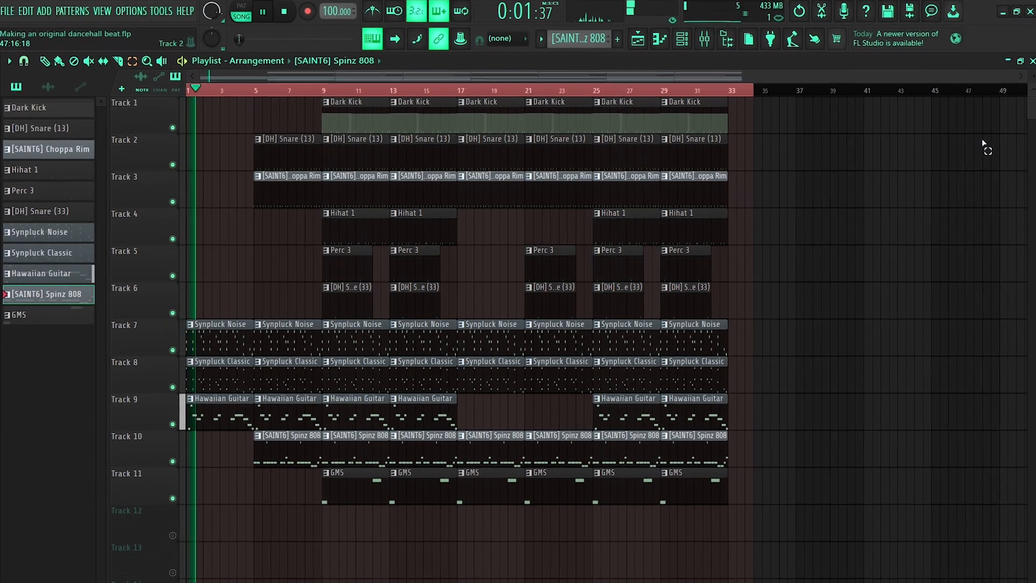